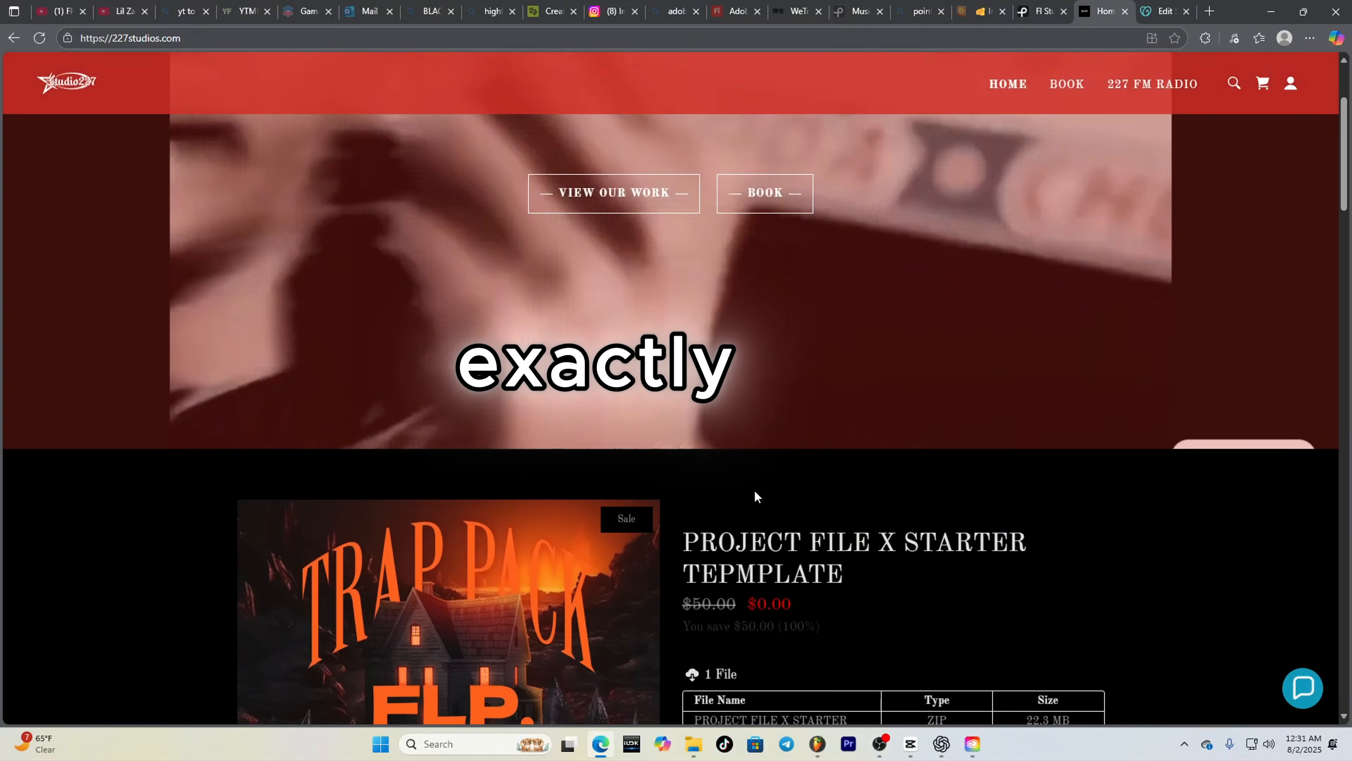
- Look over the project file template and Trap Pack products on the 227studios.com home page
scroll(754, 493, "down", 8)
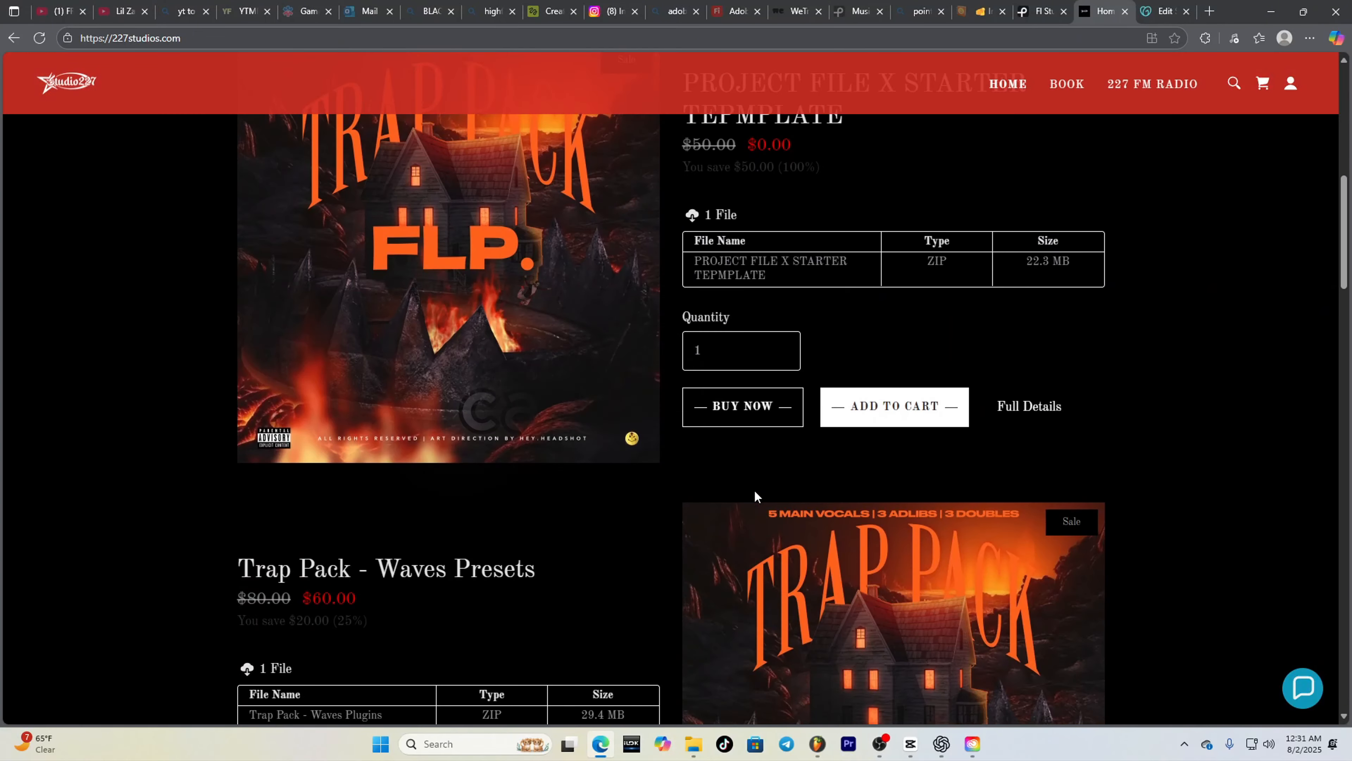
scroll(754, 495, "down", 1)
scroll(754, 494, "up", 2)
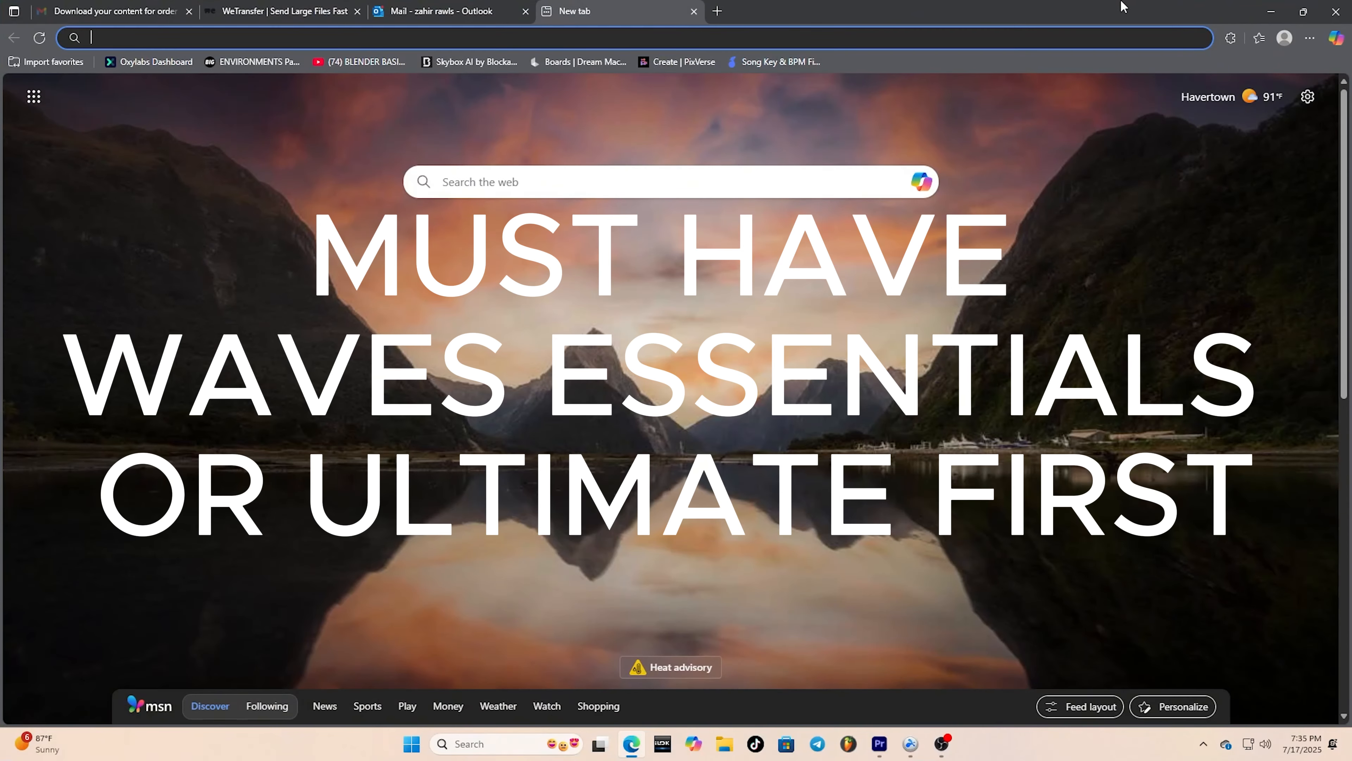
- Search the web for "waves central download" and open the Waves Central download page
type("waves")
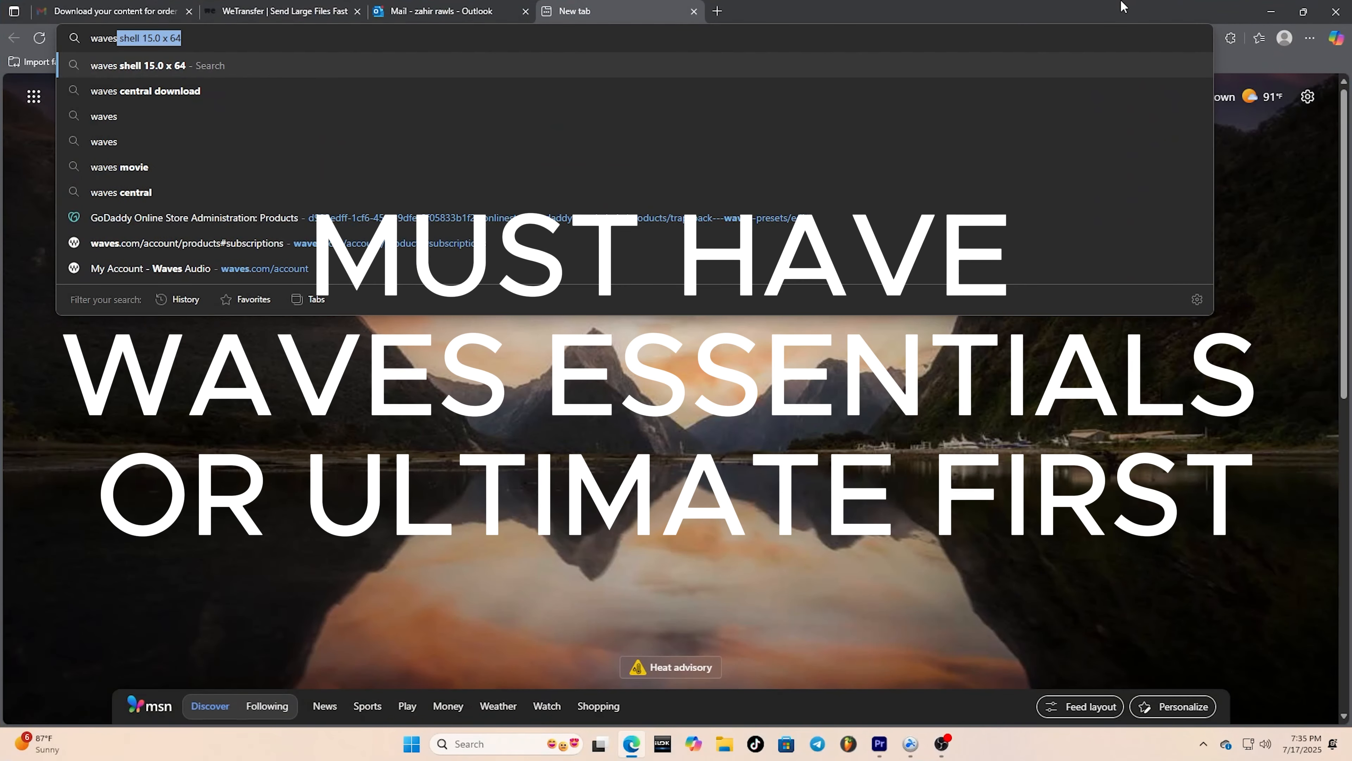
key("Down")
key("Return")
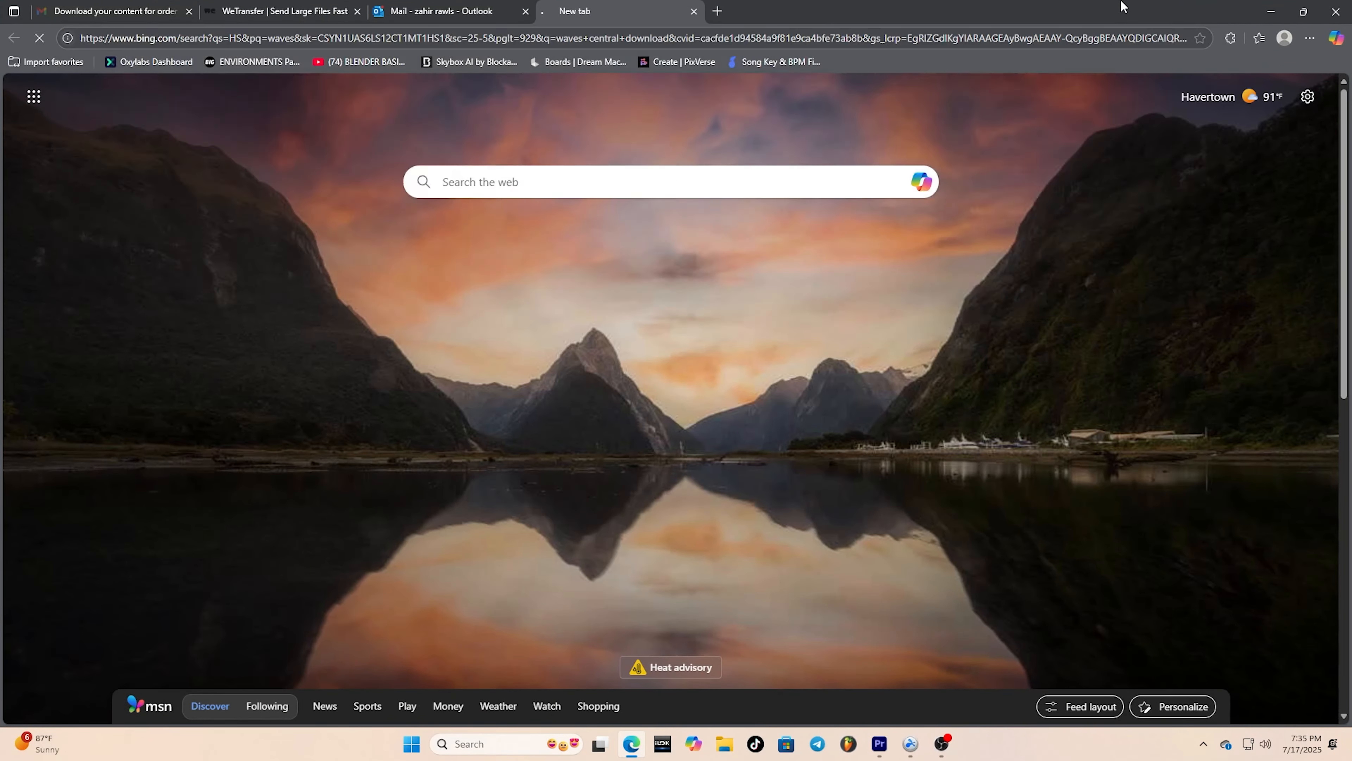
left_click(378, 212)
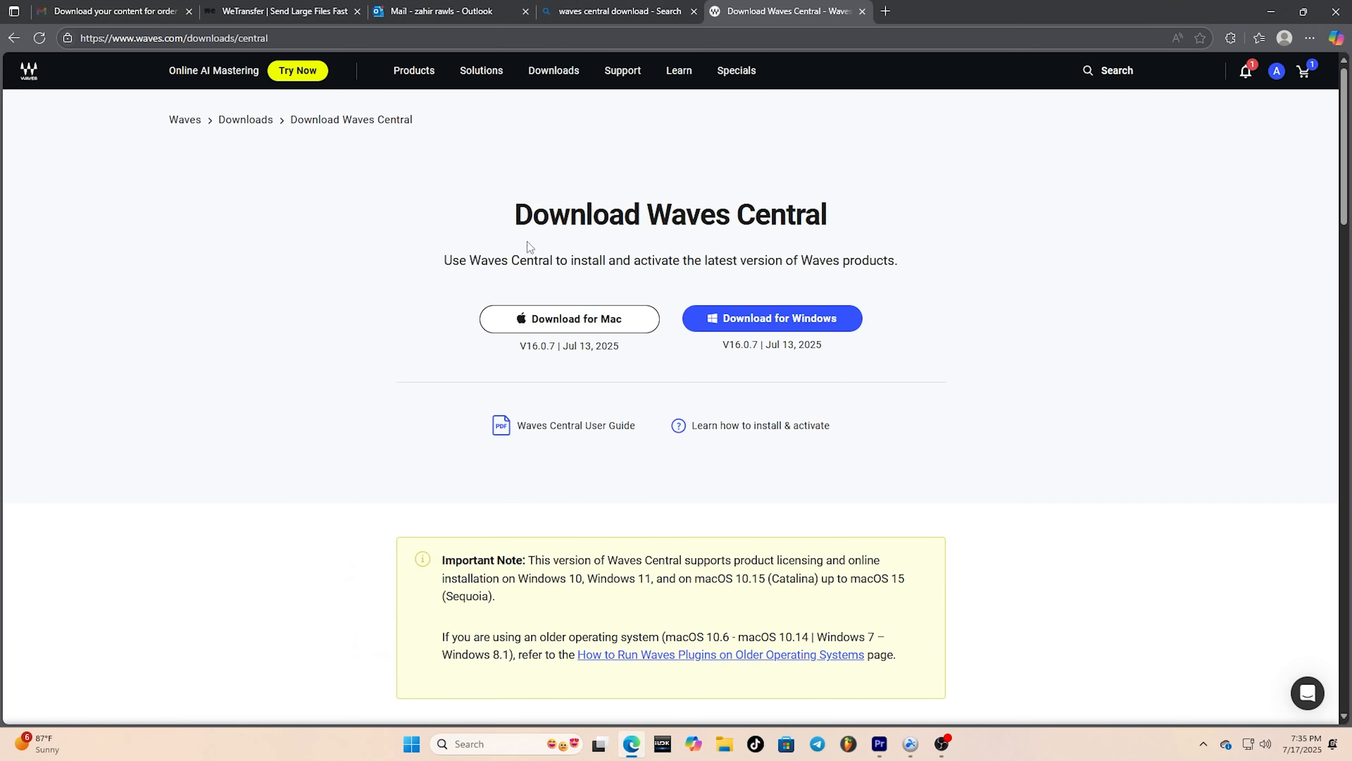
- Download the Windows version of Waves Central and run Install_Waves_Central.exe
left_click(702, 310)
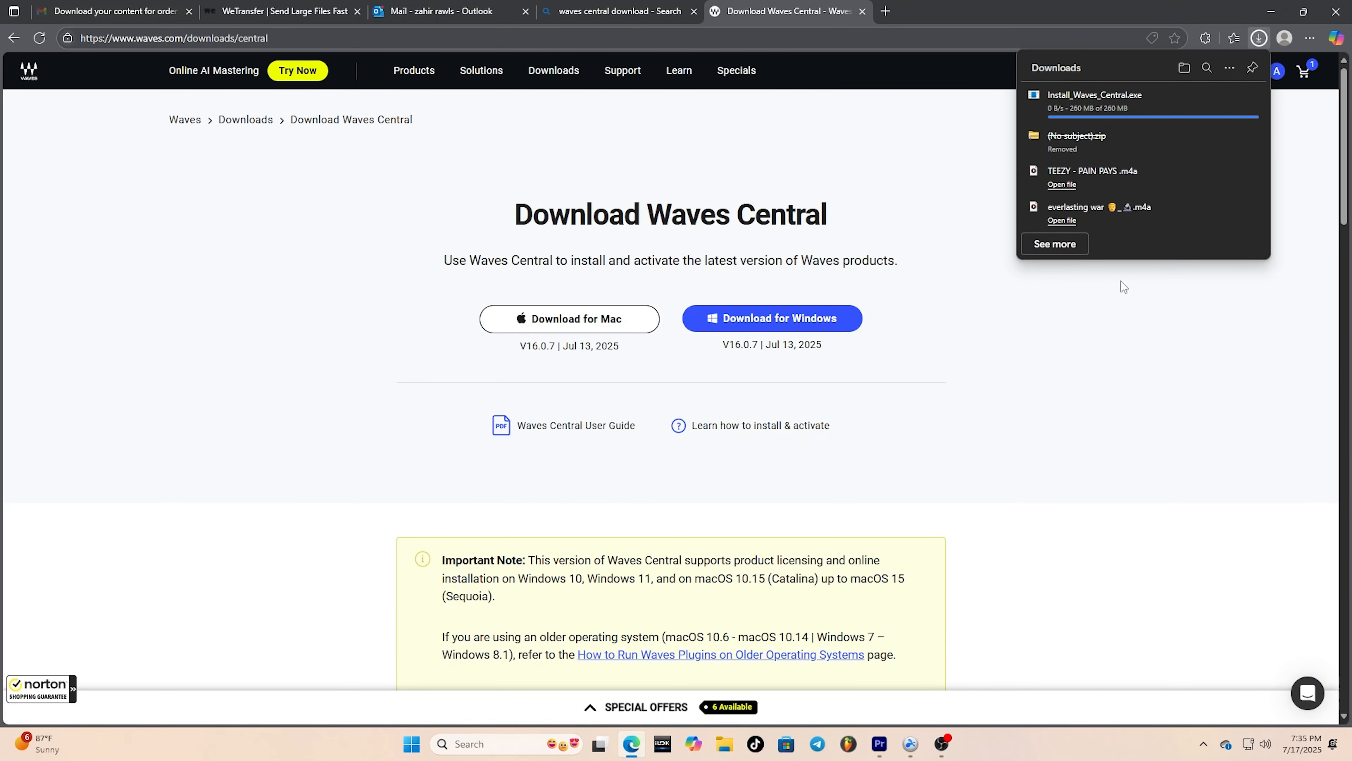
left_click(1210, 99)
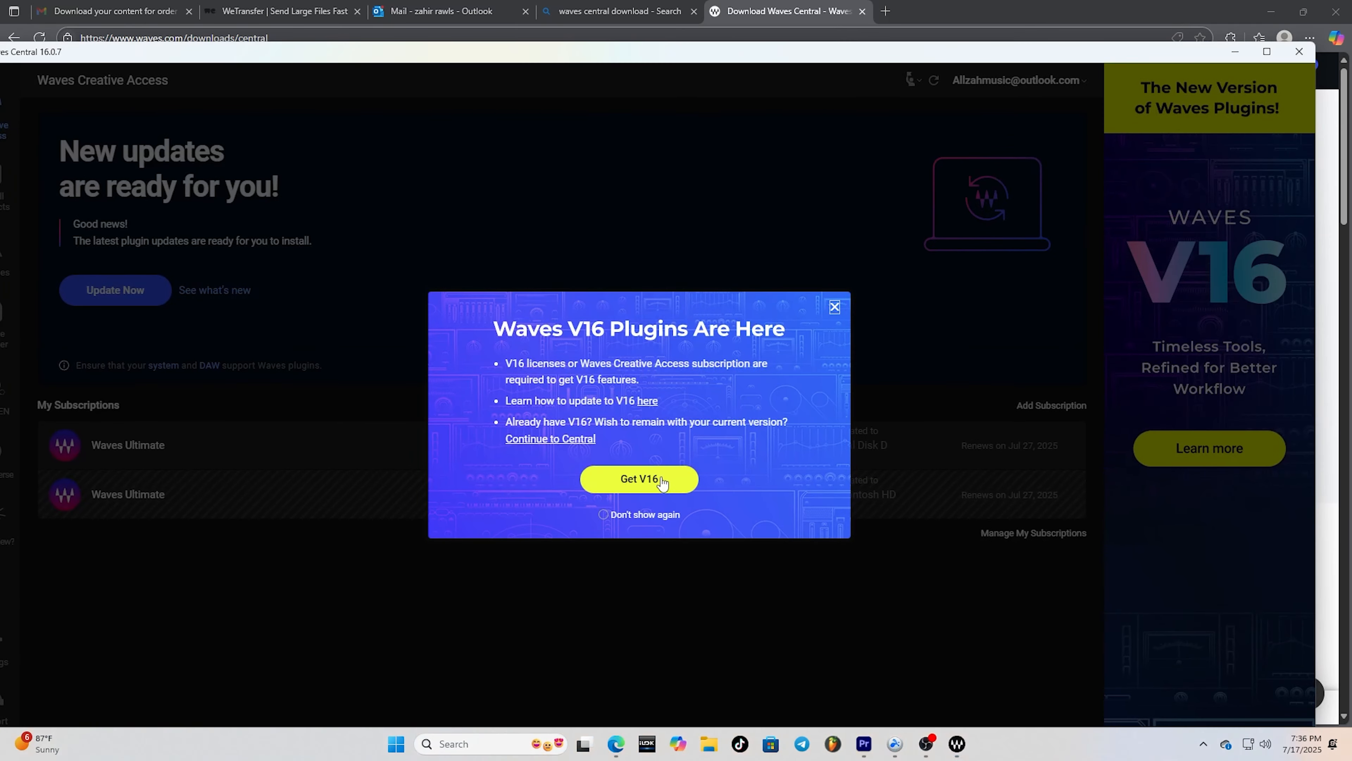
- Try to update Waves Essential and Waves Ultimate to V16, and view the licenses on the connected devices
left_click(639, 478)
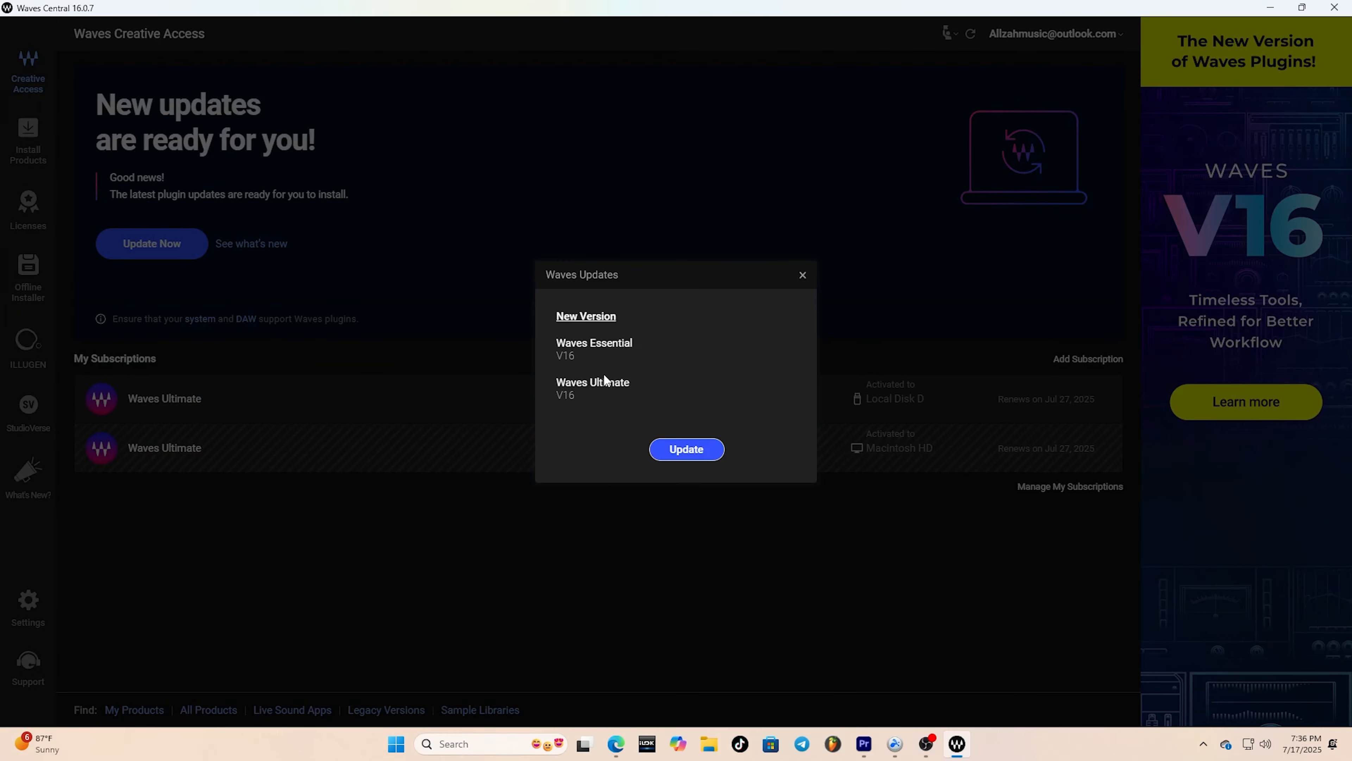
left_click(689, 452)
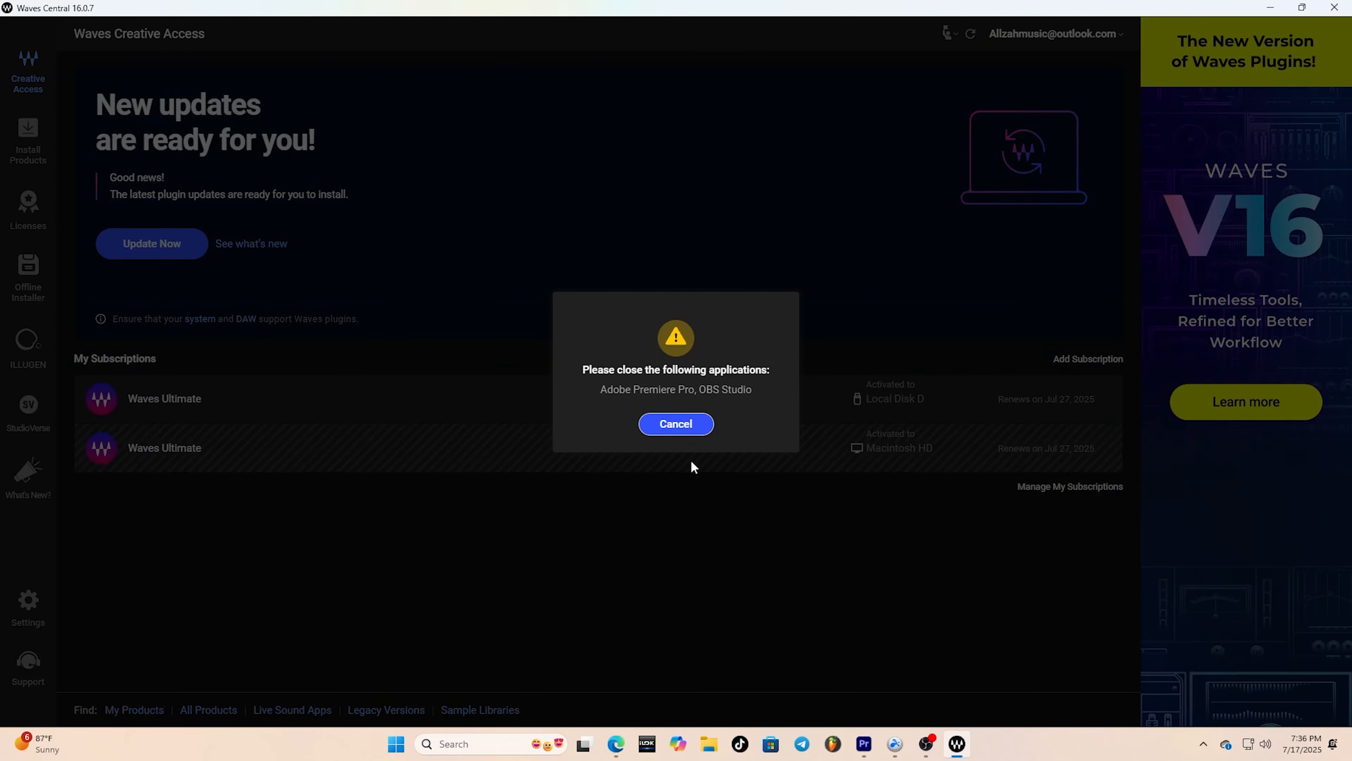
left_click(33, 218)
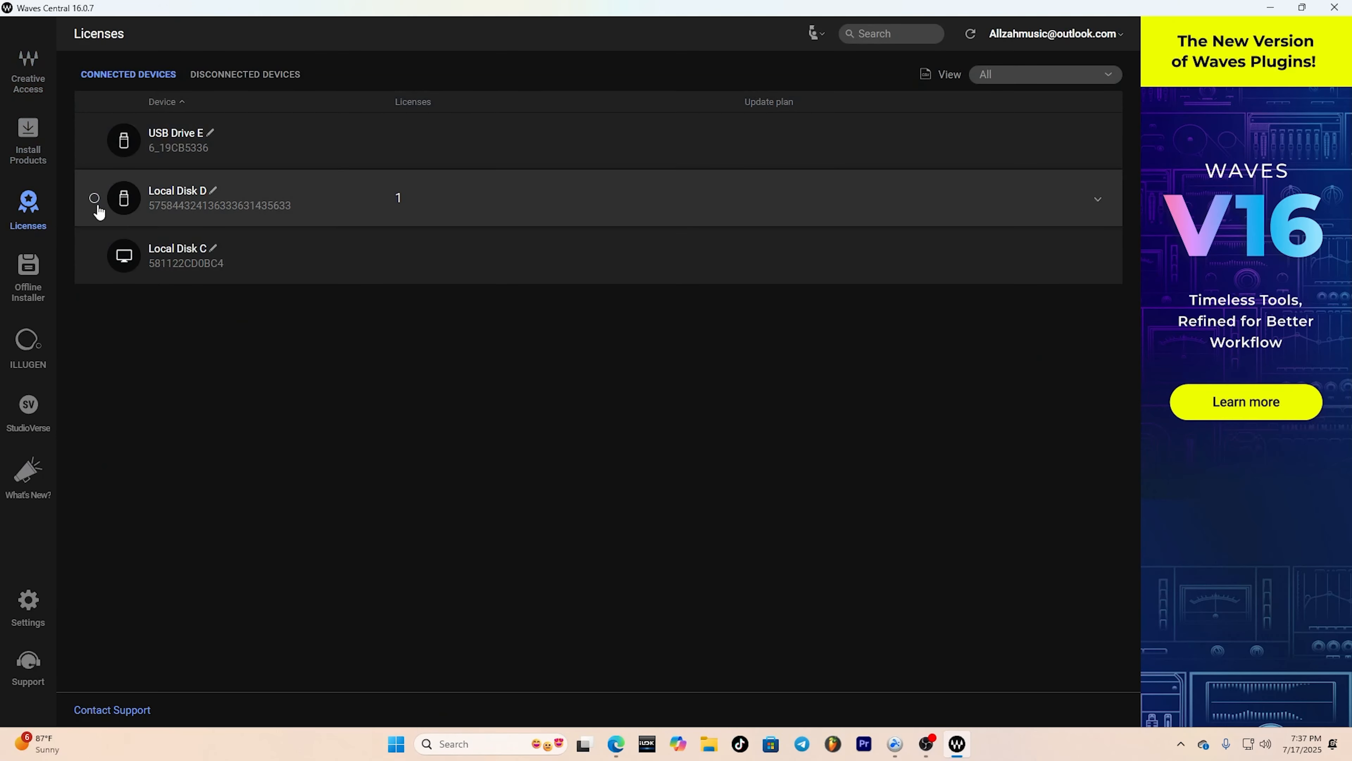
- Select Waves Ultimate among the owned products and try to install it
left_click(28, 139)
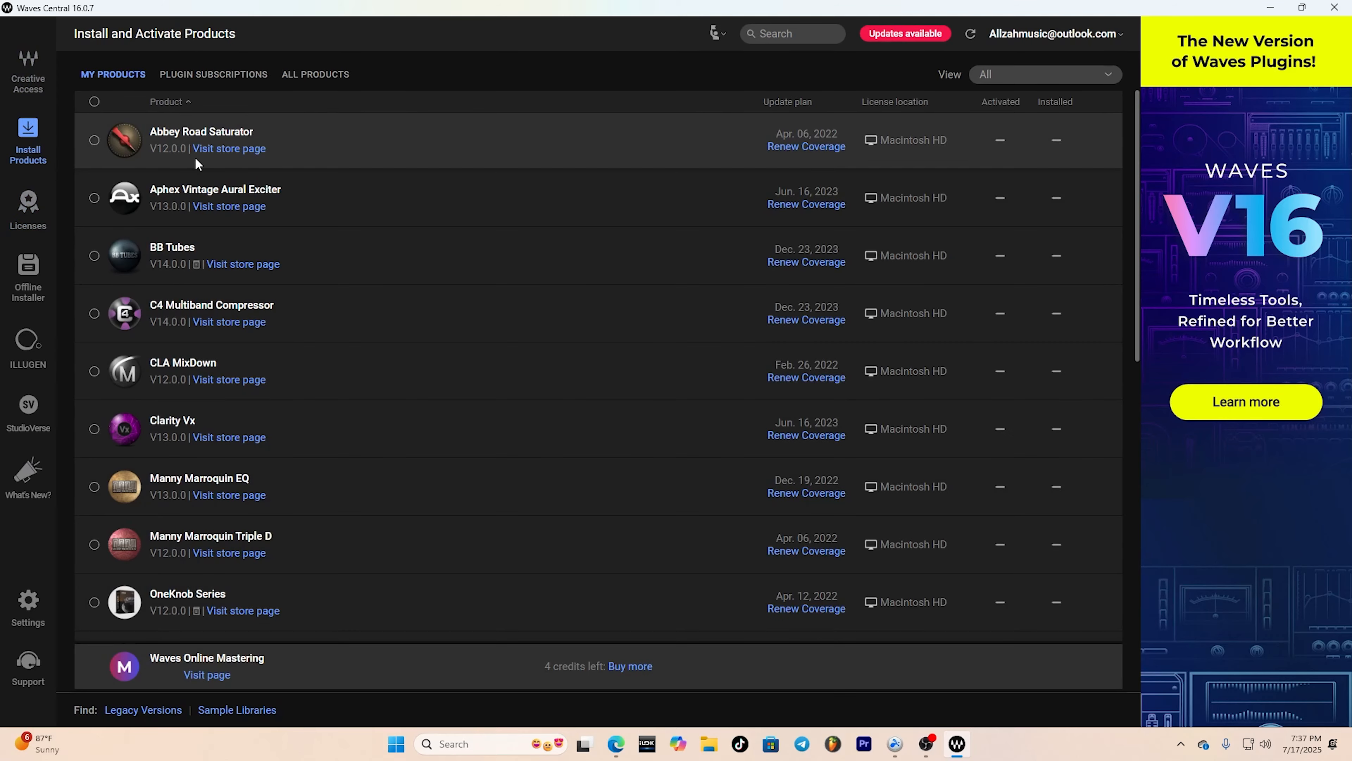
scroll(205, 179, "down", 10)
scroll(205, 178, "down", 3)
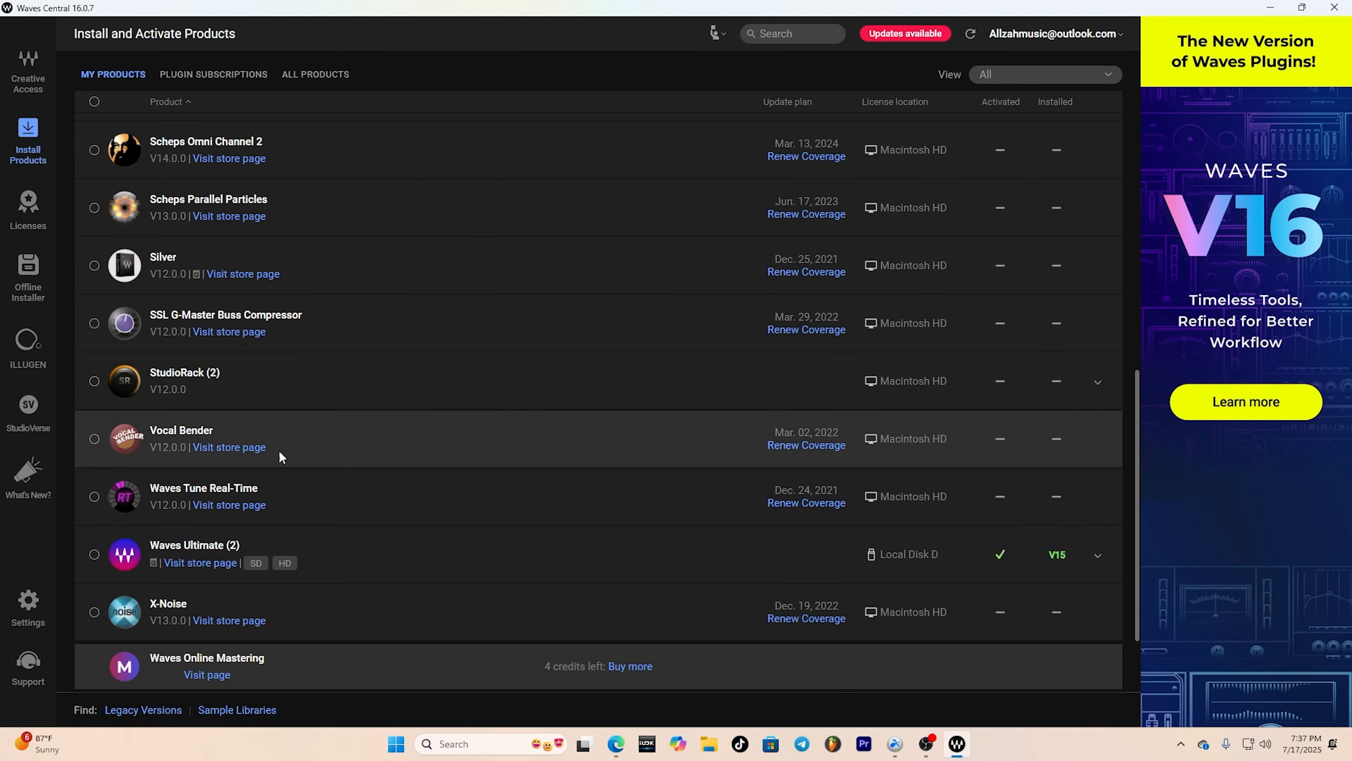
left_click(580, 565)
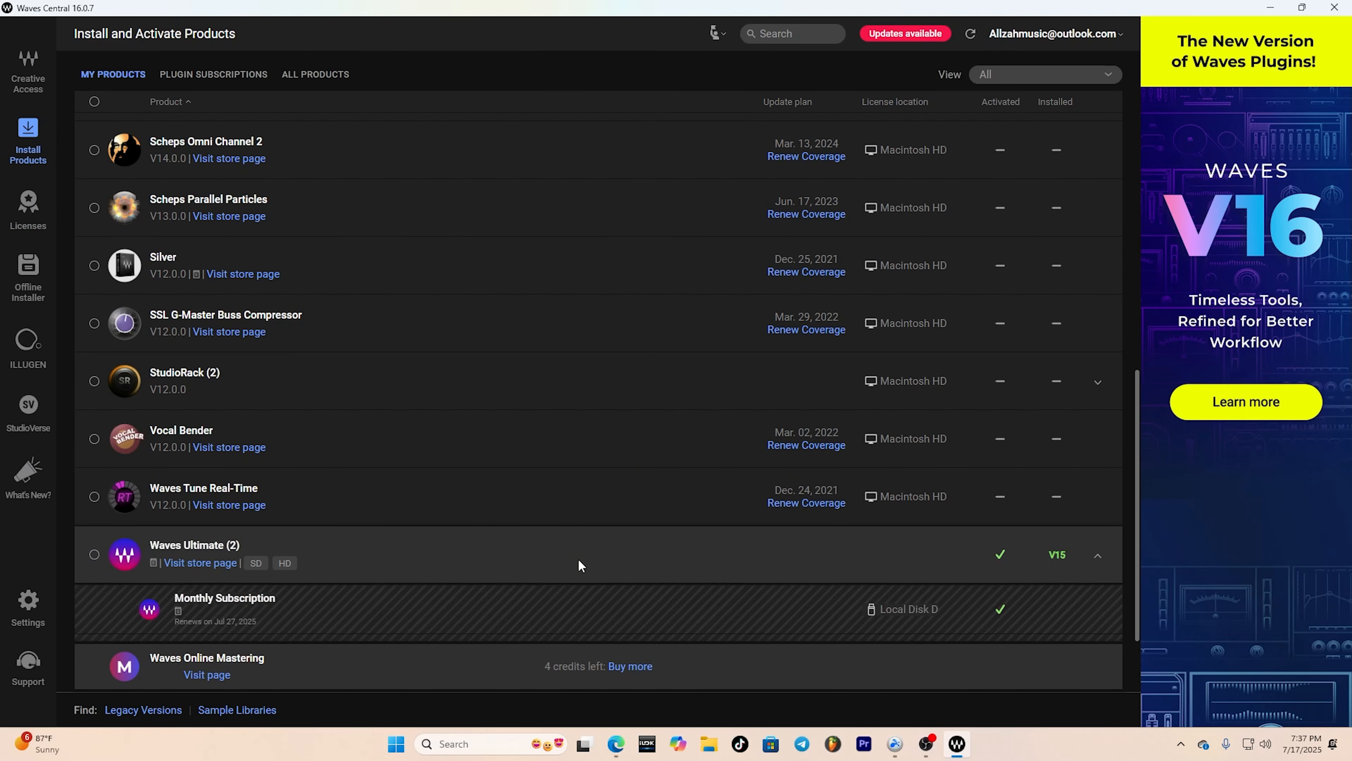
left_click(578, 564)
left_click(94, 554)
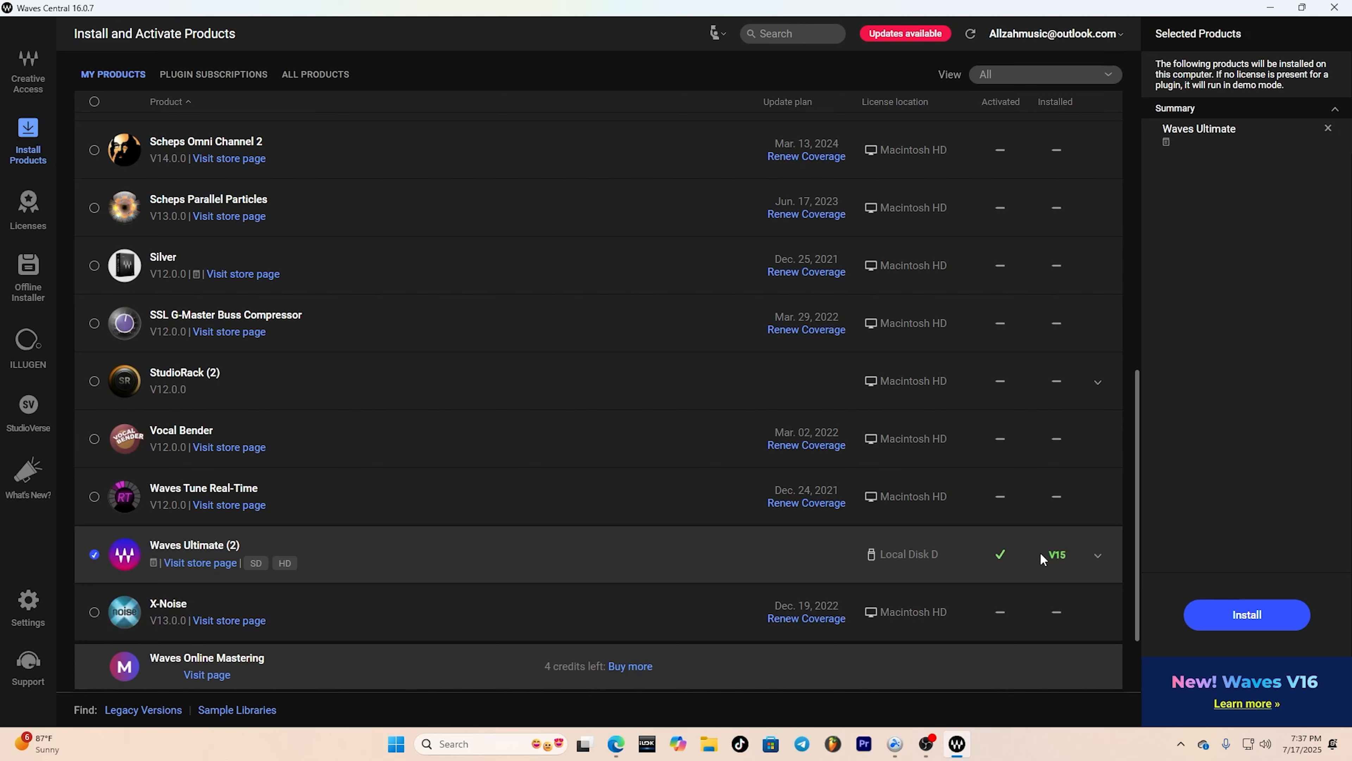
left_click(1249, 624)
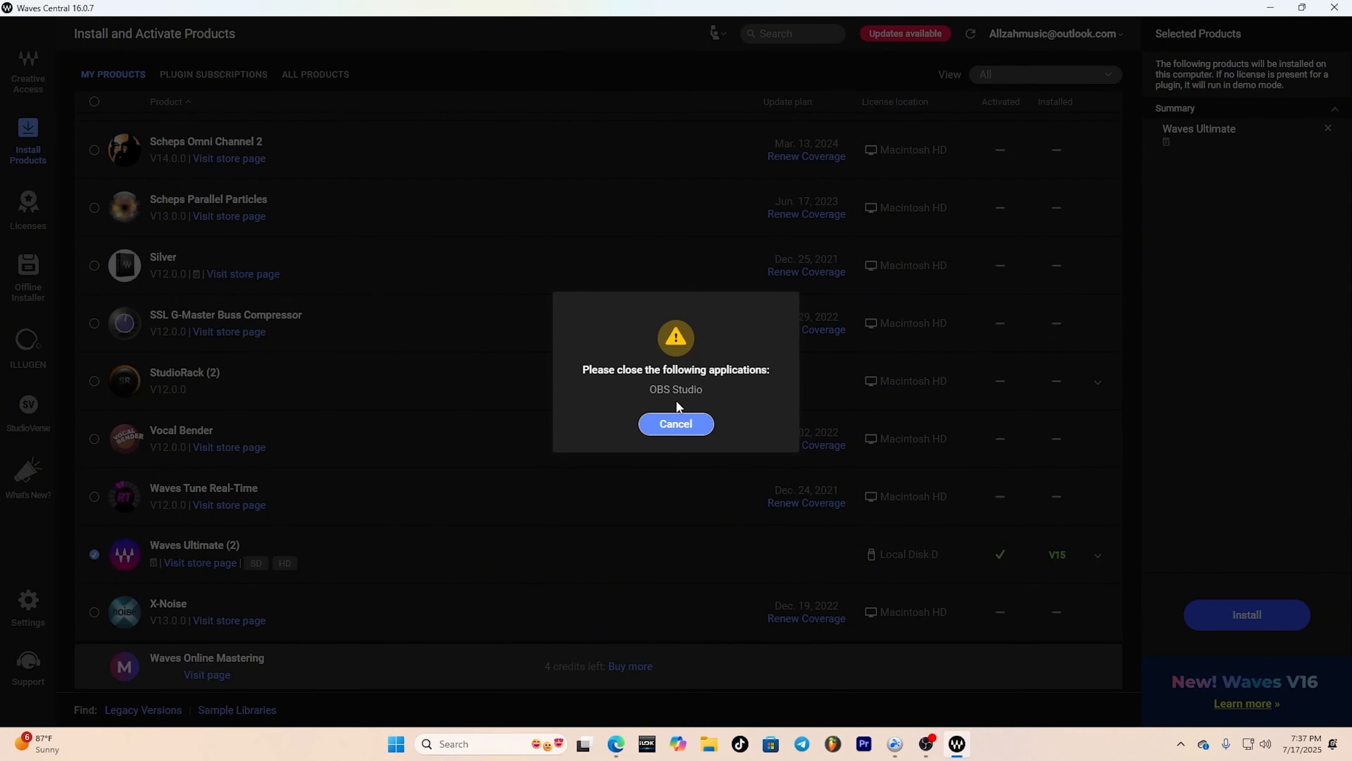
left_click(676, 423)
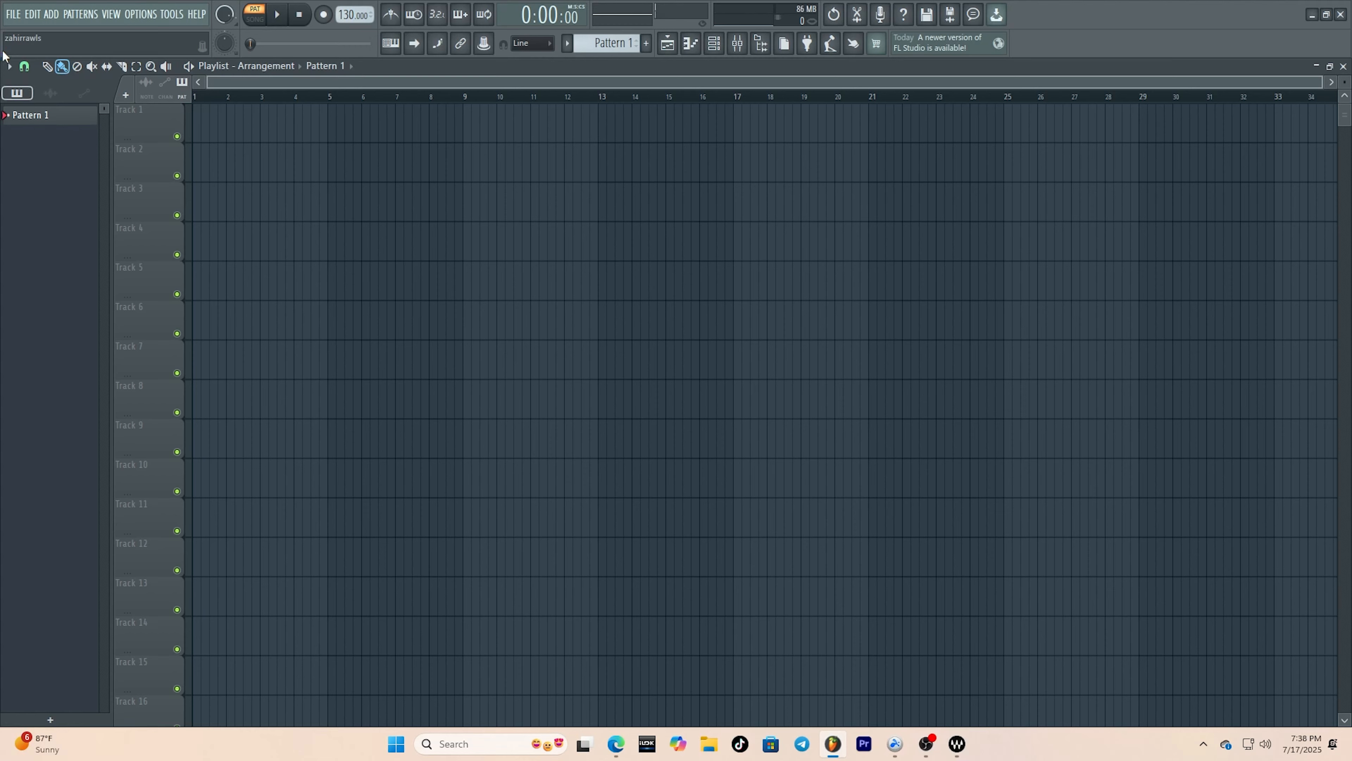
- Open the plugin manager in FL Studio
left_click(156, 14)
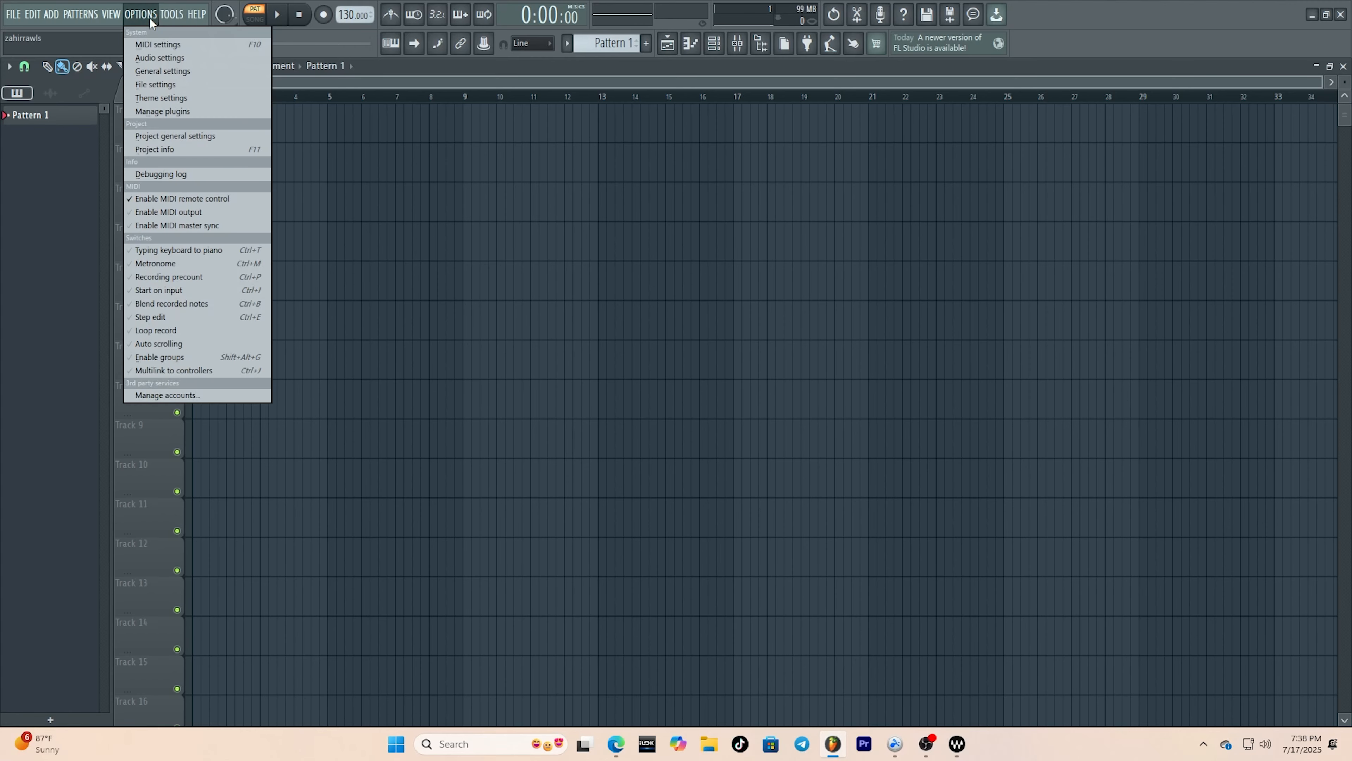
left_click(166, 111)
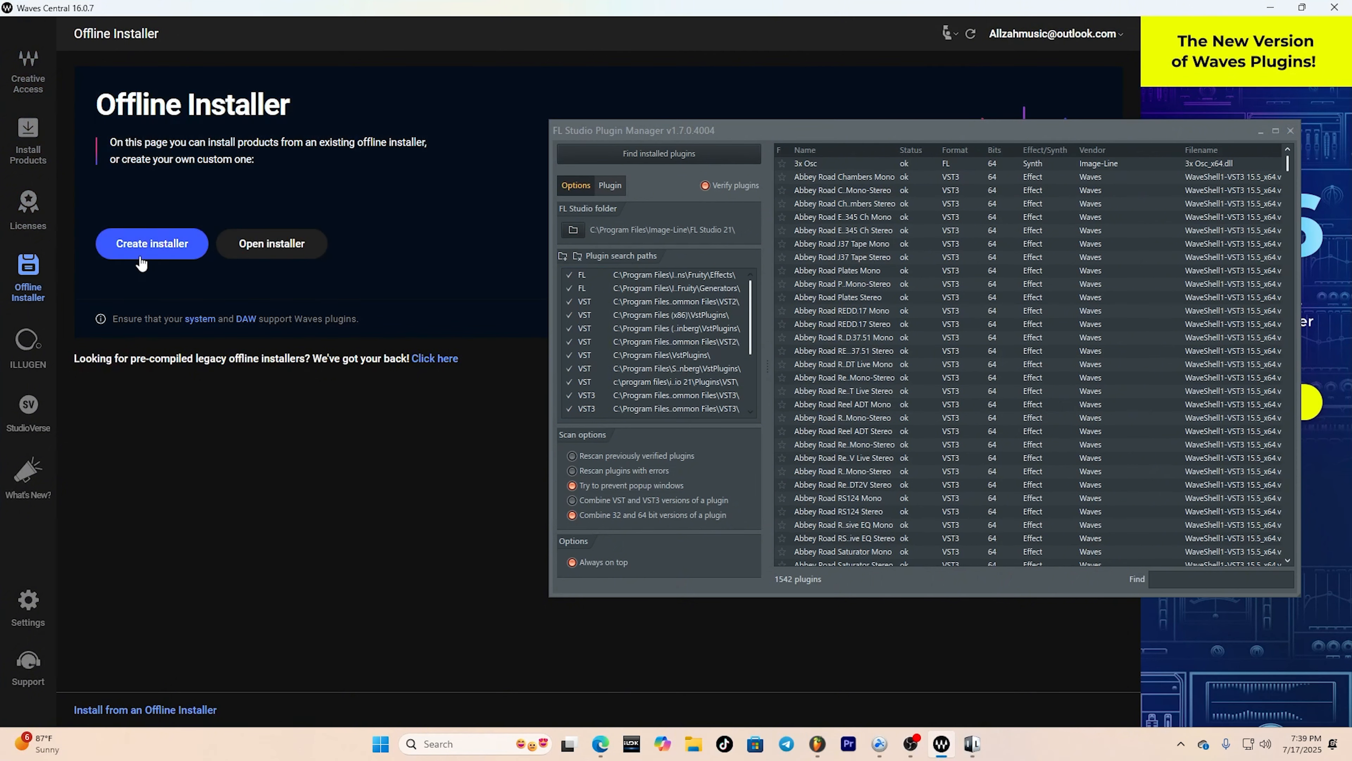
- Set up a new Waves Central offline installer containing Waves Ultimate and acknowledge the license notice
left_click(152, 244)
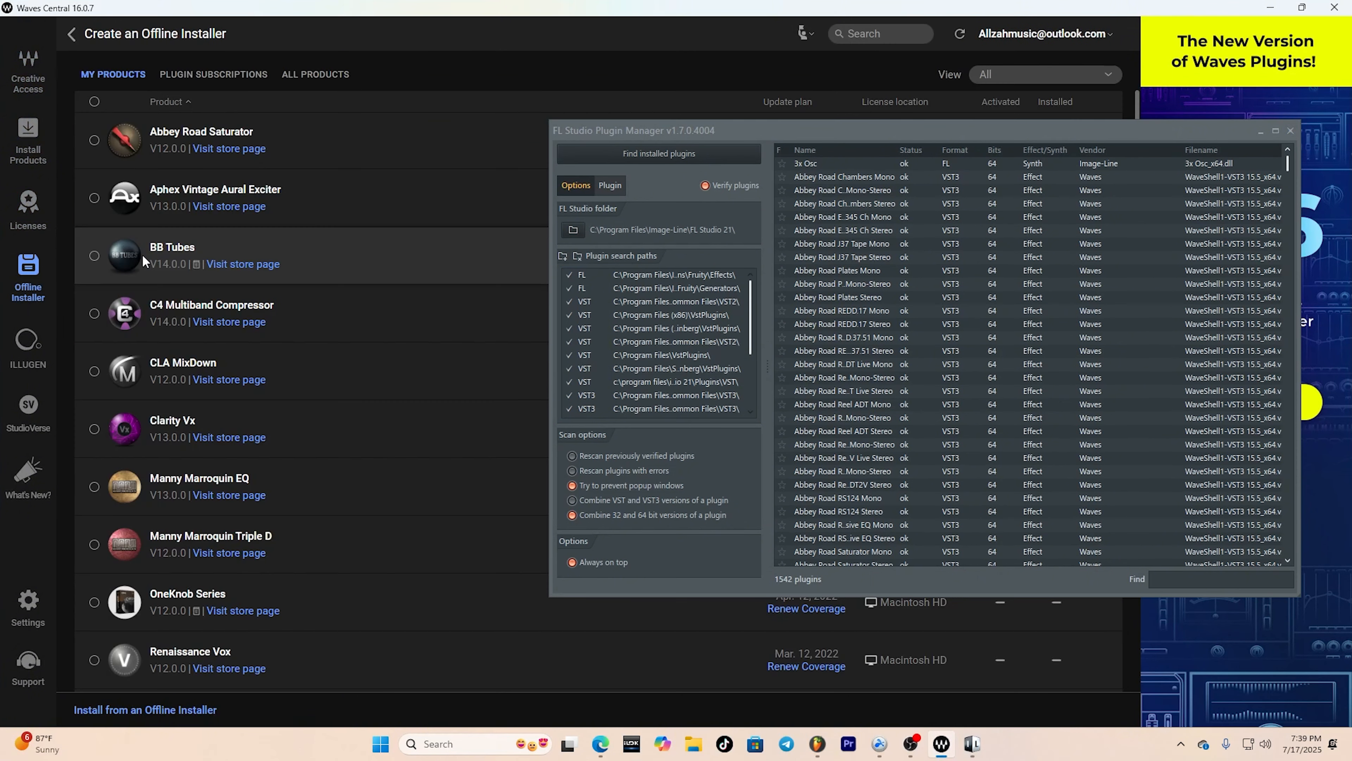
scroll(389, 295, "down", 5)
scroll(373, 308, "down", 3)
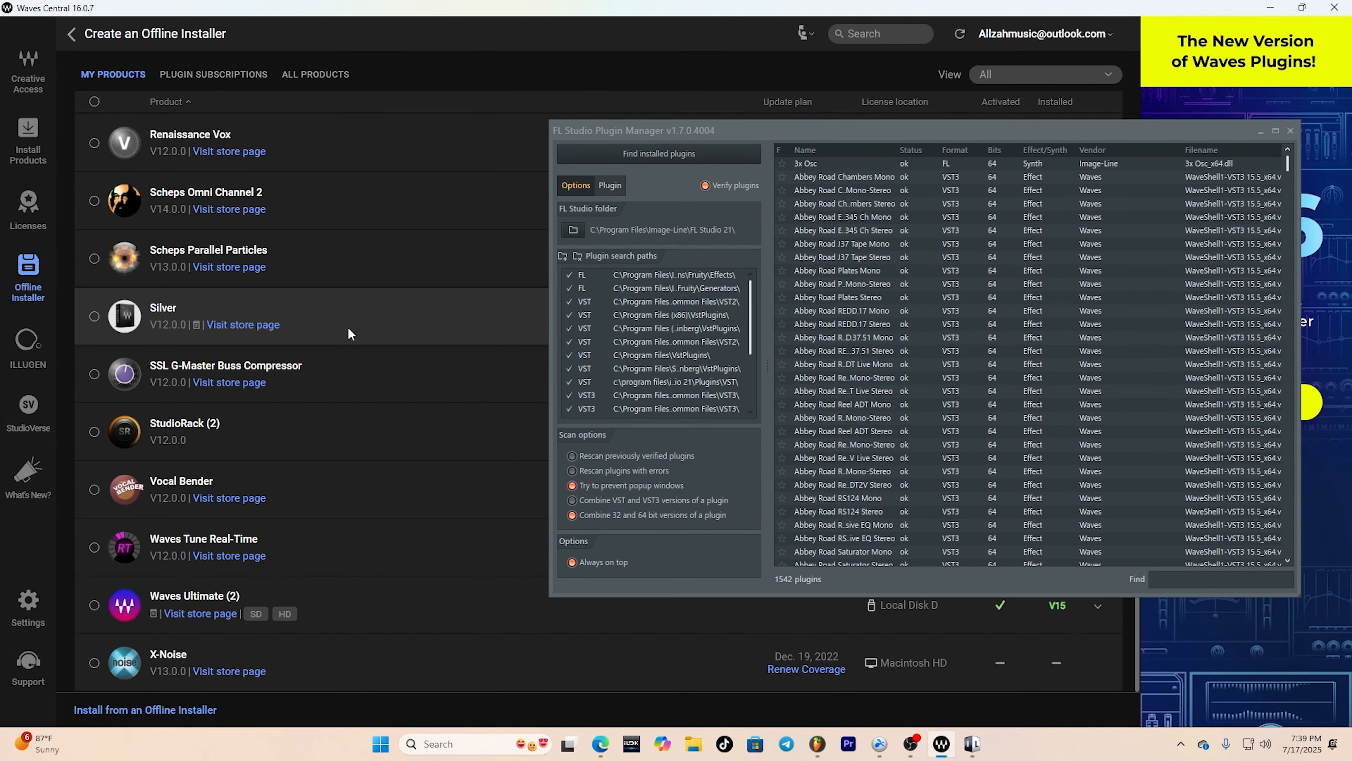
left_click(94, 607)
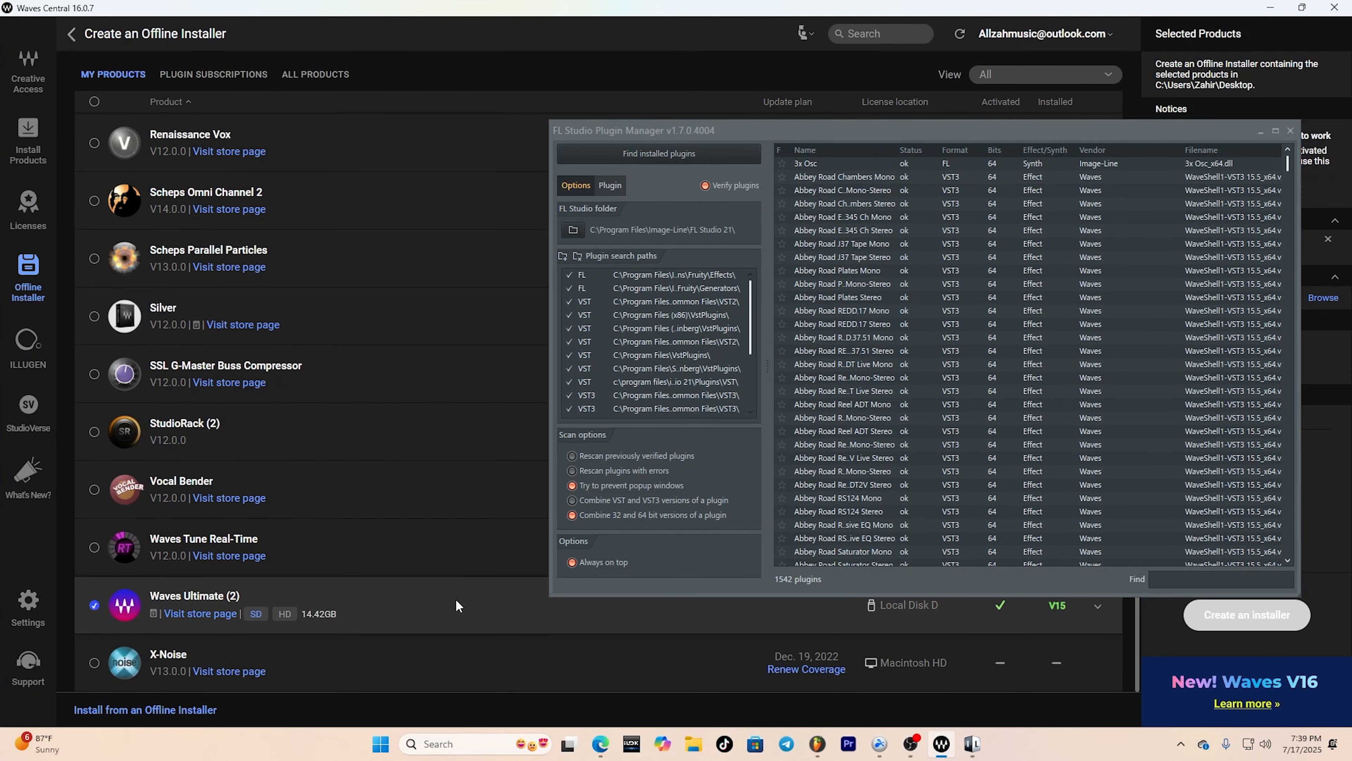
left_click_drag(1119, 132, 839, 147)
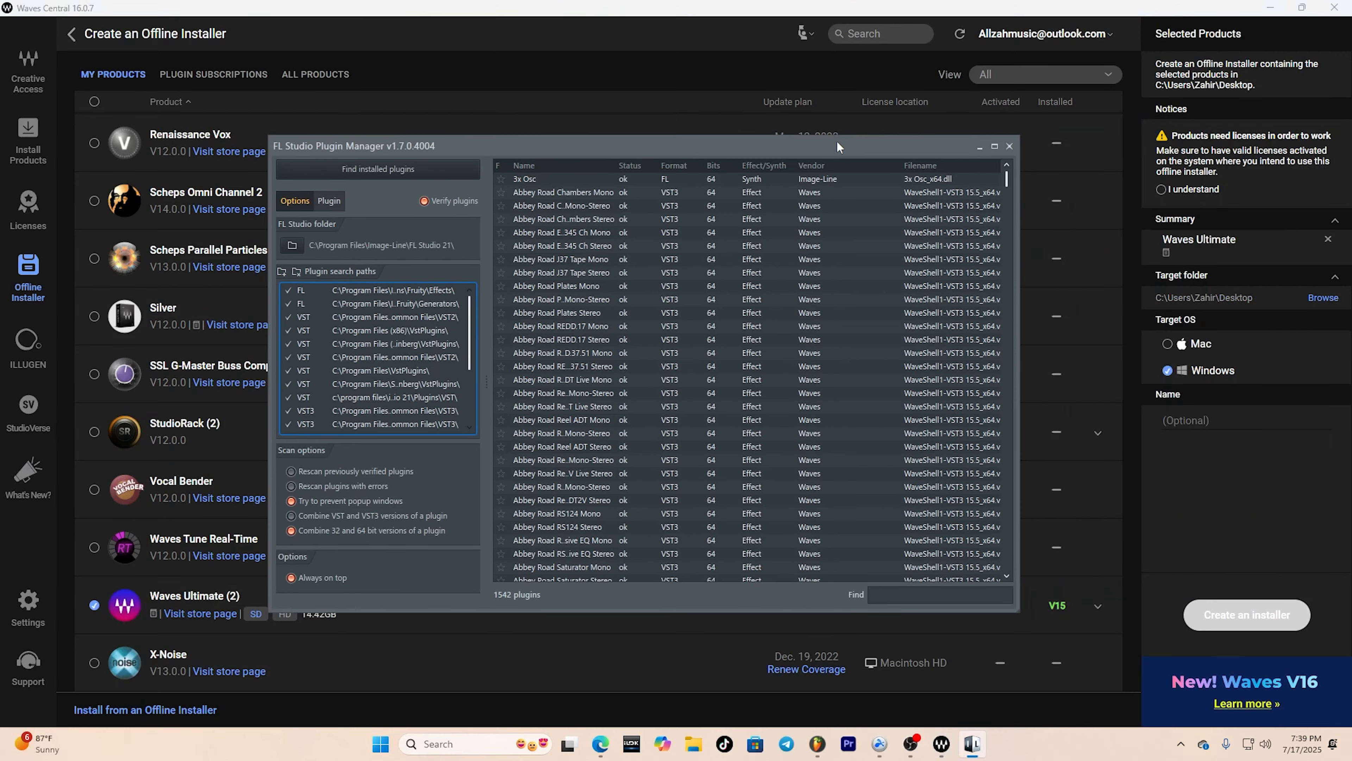
left_click(1178, 191)
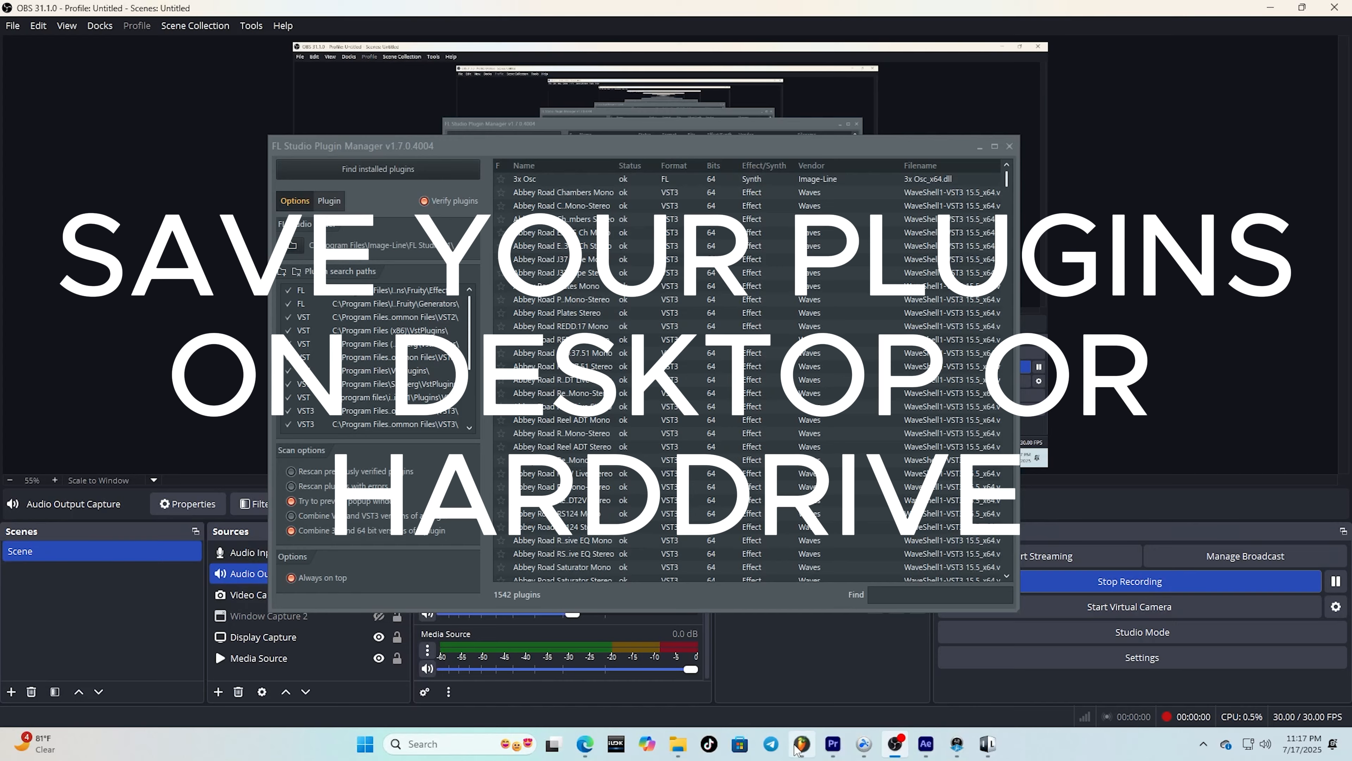
- Switch to FL Studio and add the Waves folder on the Desktop to the plugin search paths
left_click(797, 746)
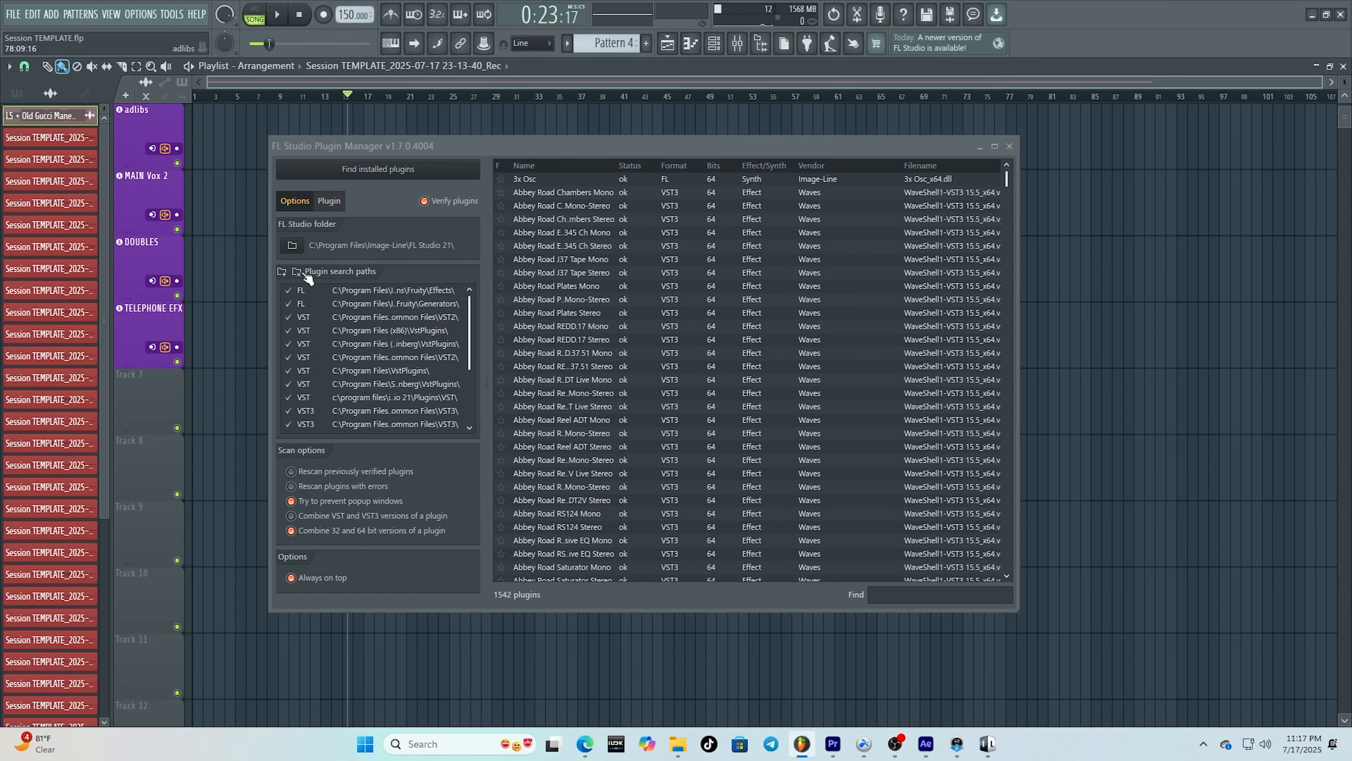
left_click(282, 271)
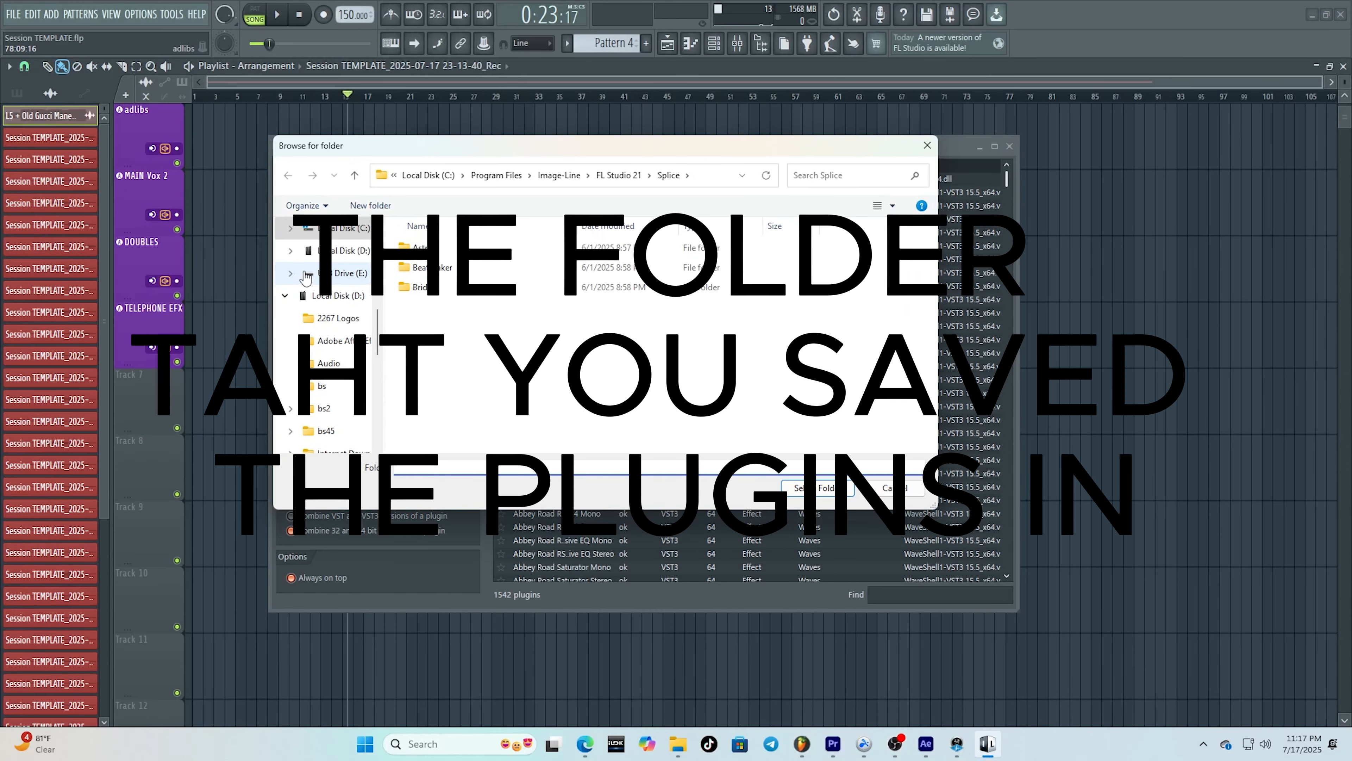
scroll(318, 282, "up", 5)
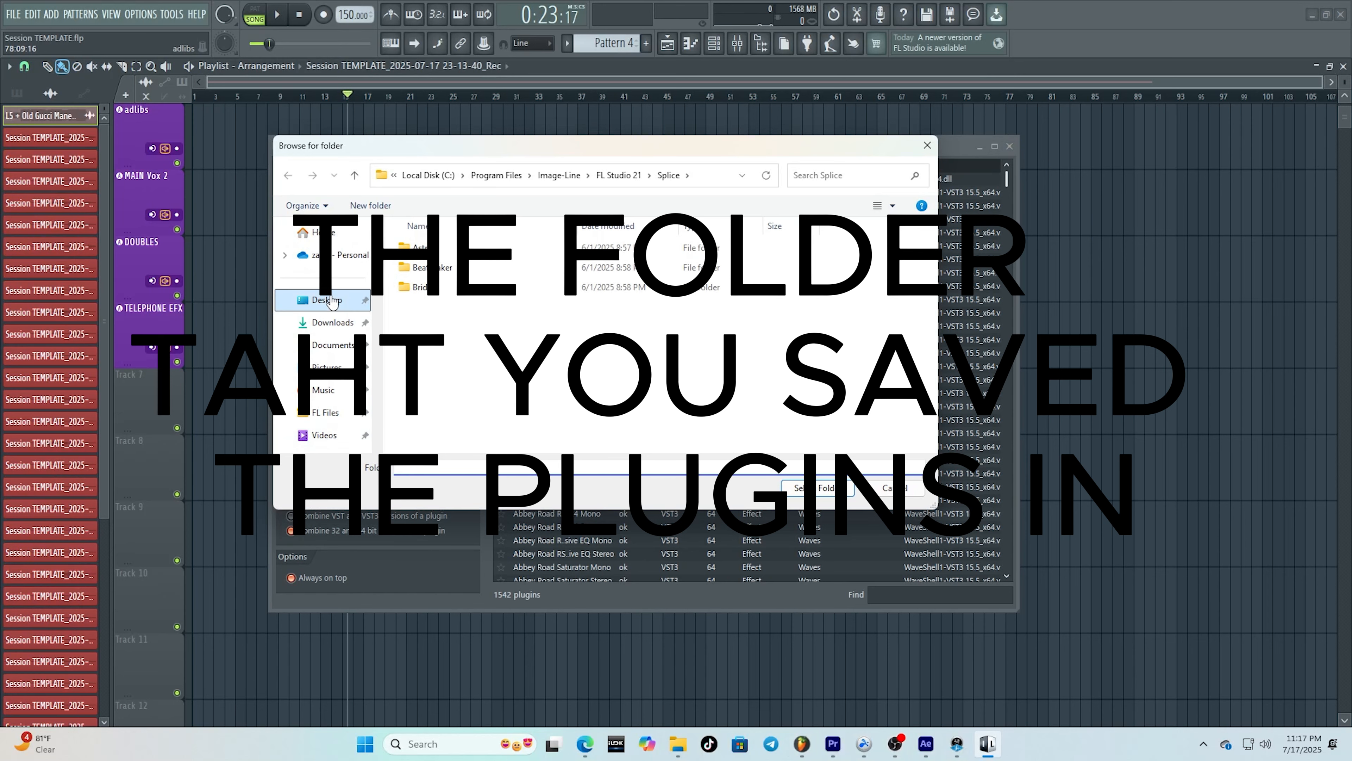
left_click(327, 300)
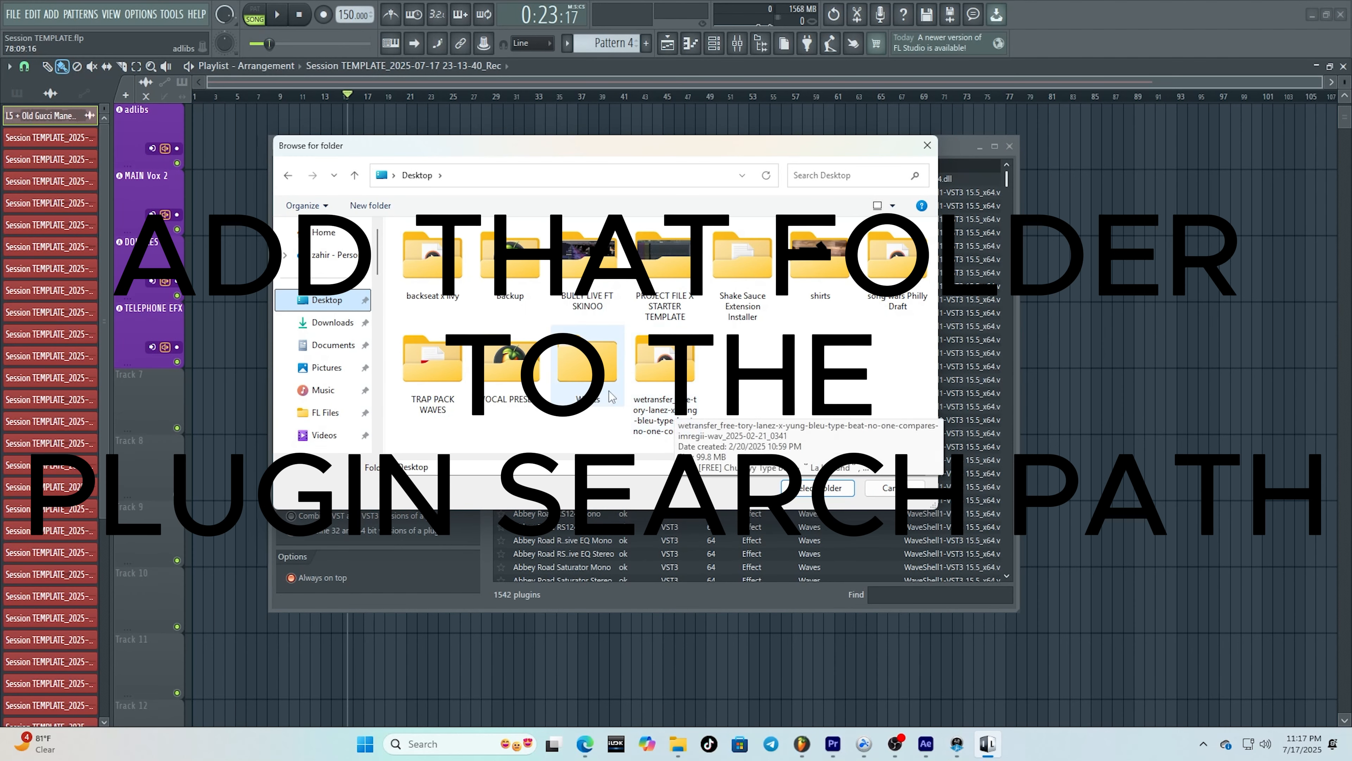
left_click(590, 369)
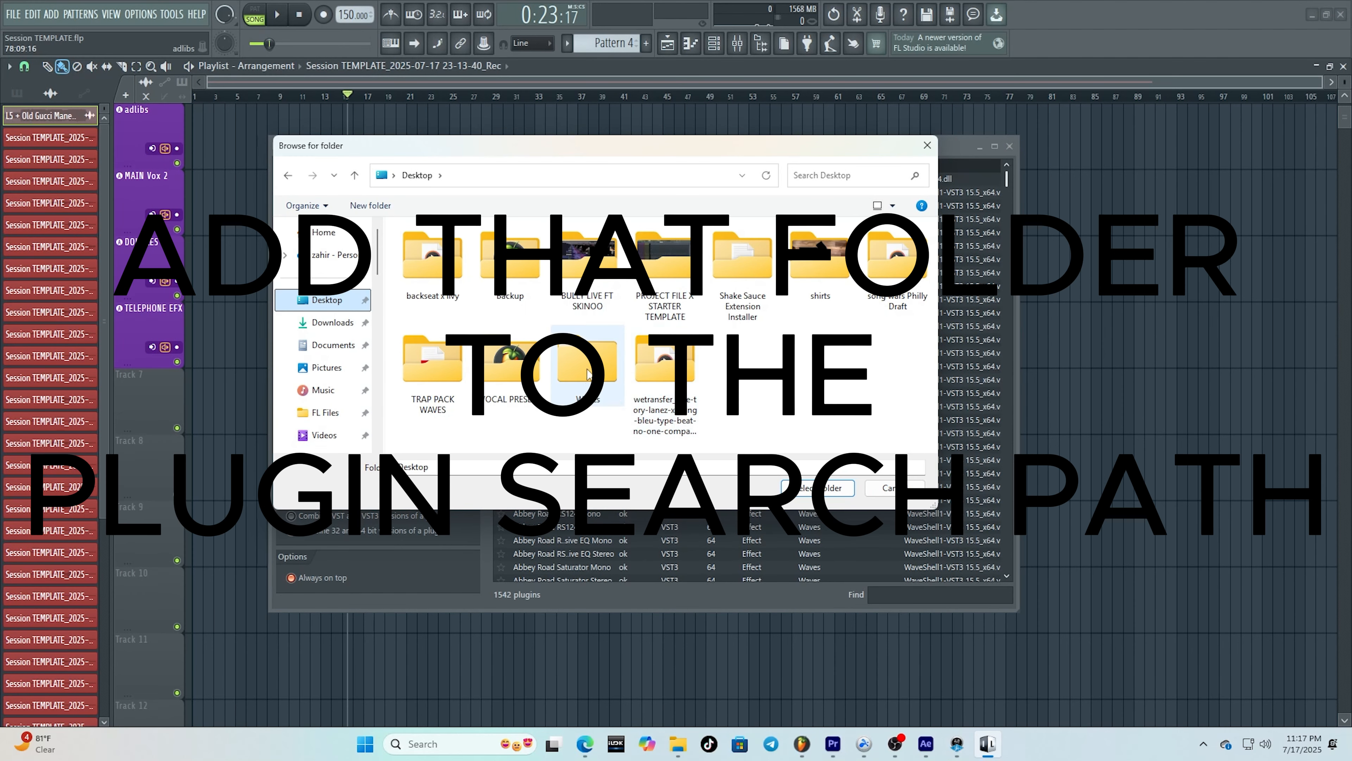
left_click(825, 487)
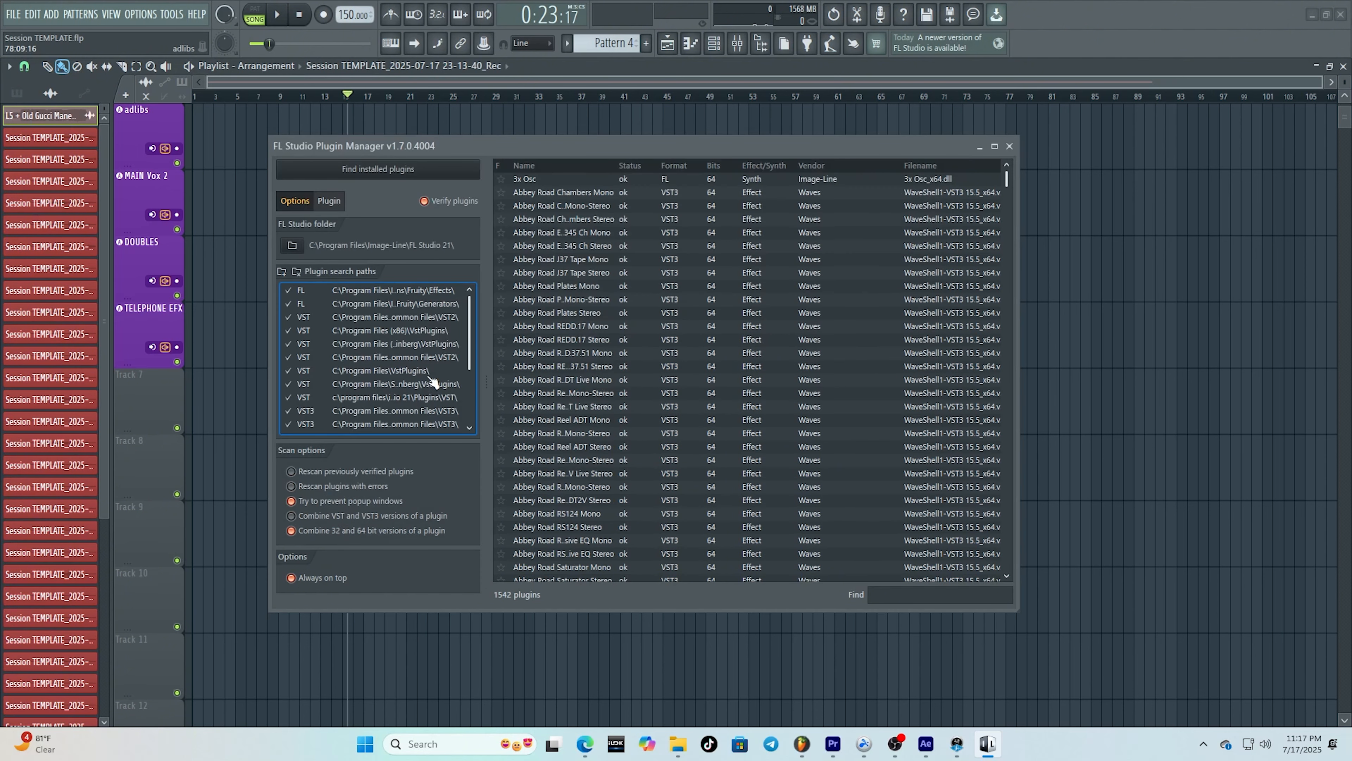
- Find the installed plugins with the Desktop Waves search path selected, and review the plugin list
scroll(433, 381, "down", 2)
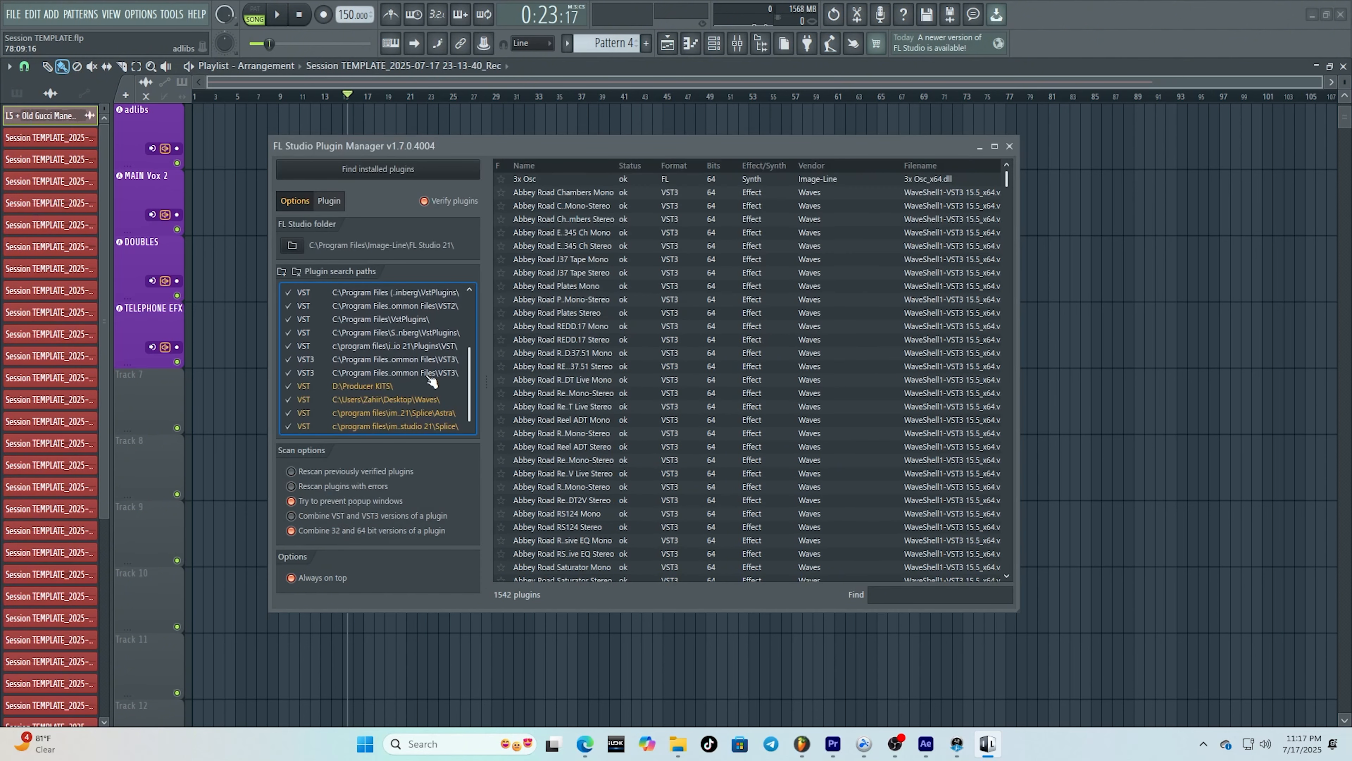
left_click(425, 400)
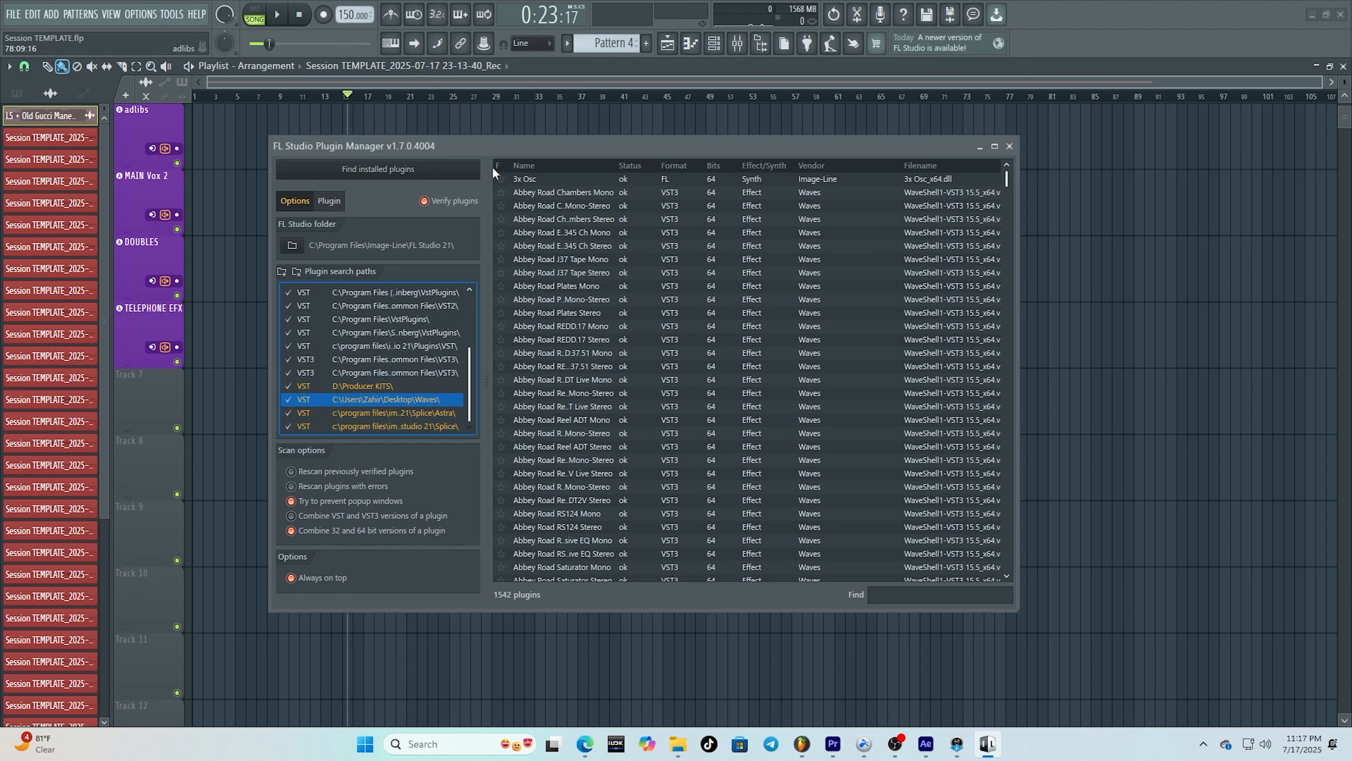
left_click(471, 174)
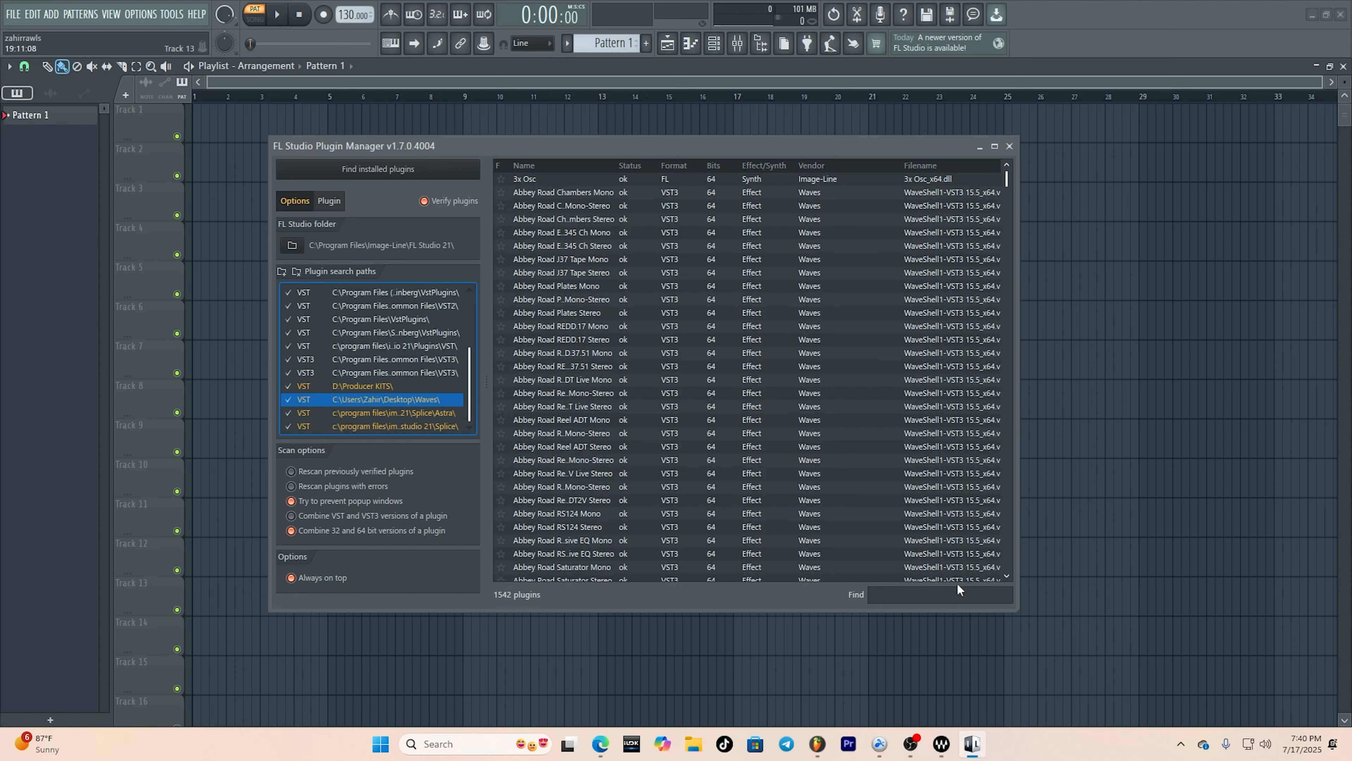
scroll(729, 340, "down", 15)
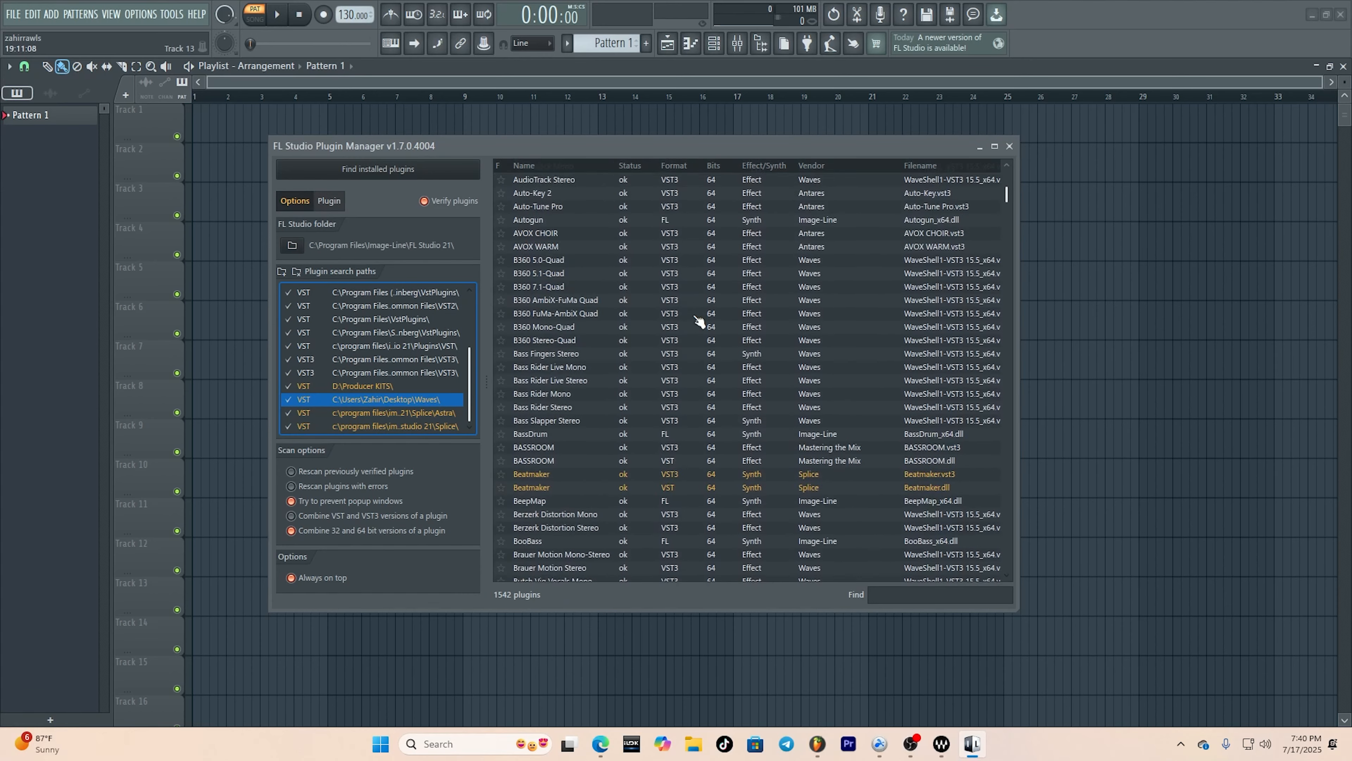
scroll(698, 320, "up", 3)
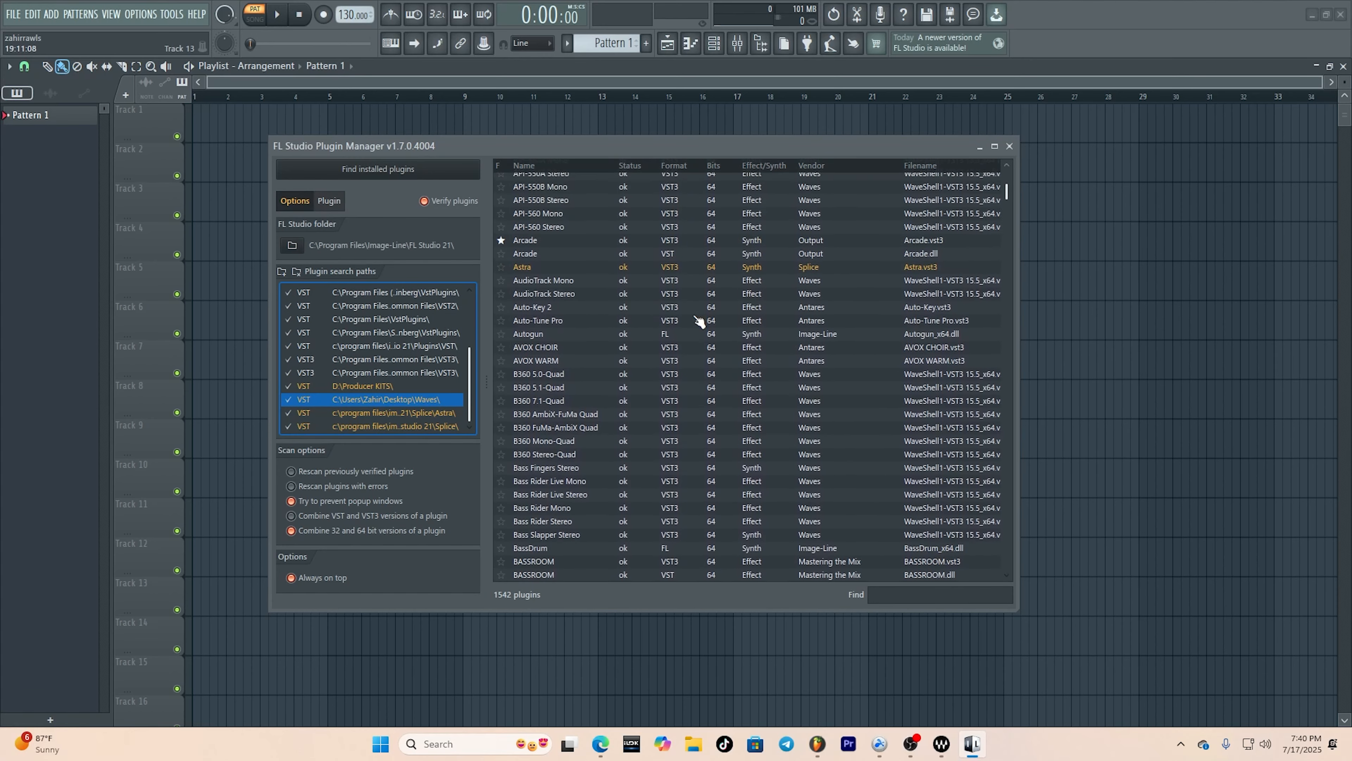
scroll(683, 318, "down", 20)
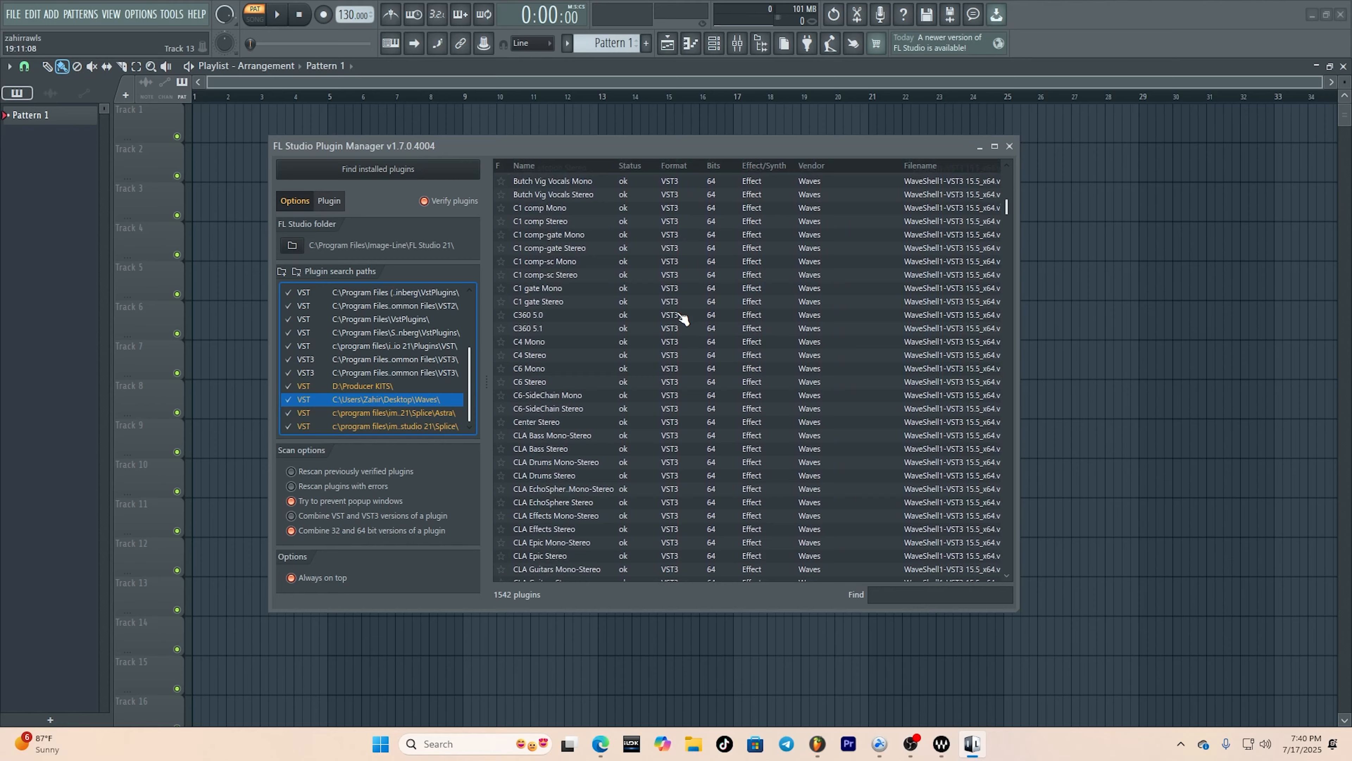
- Open the Session TEMPLATE project from the Session Template (Start Up) folder inside the Desktop's TRAP PACK WAVES folder
scroll(684, 319, "down", 8)
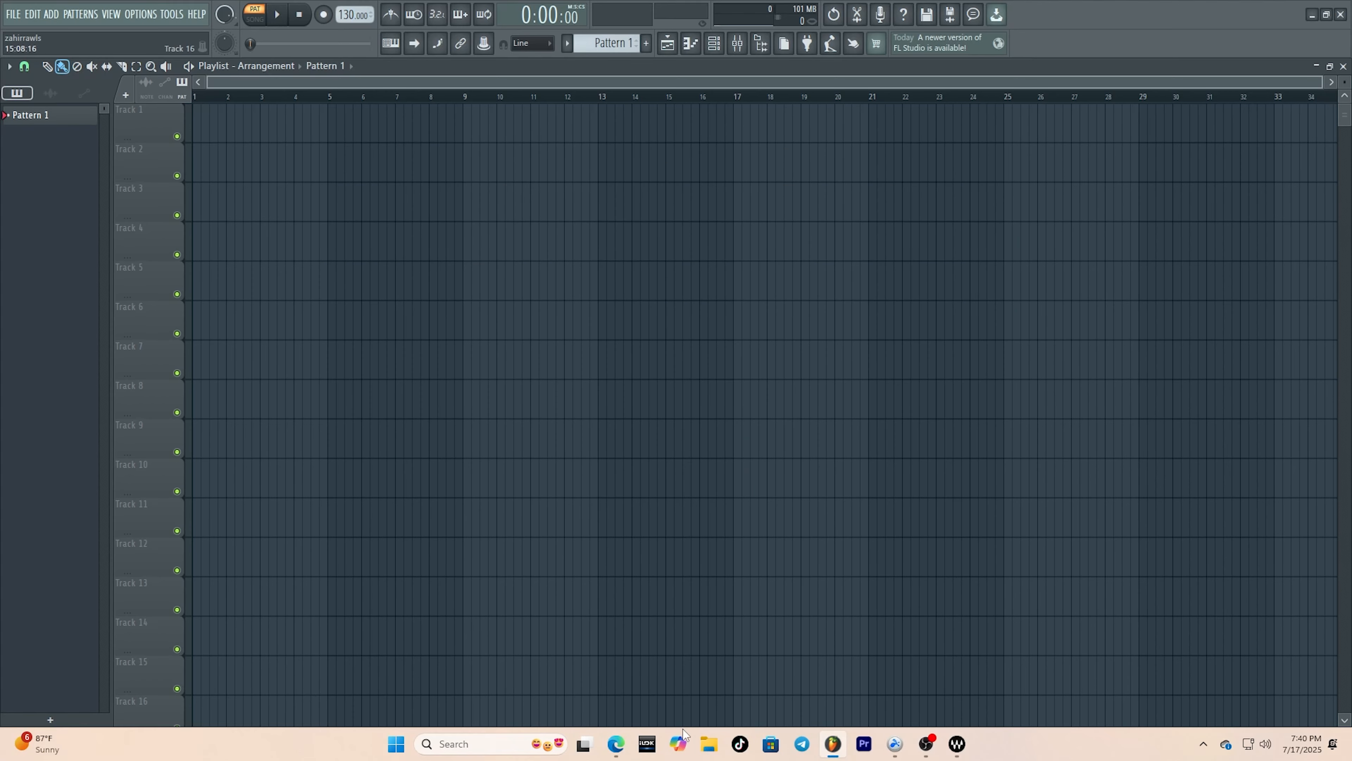
left_click(711, 741)
left_click(637, 341)
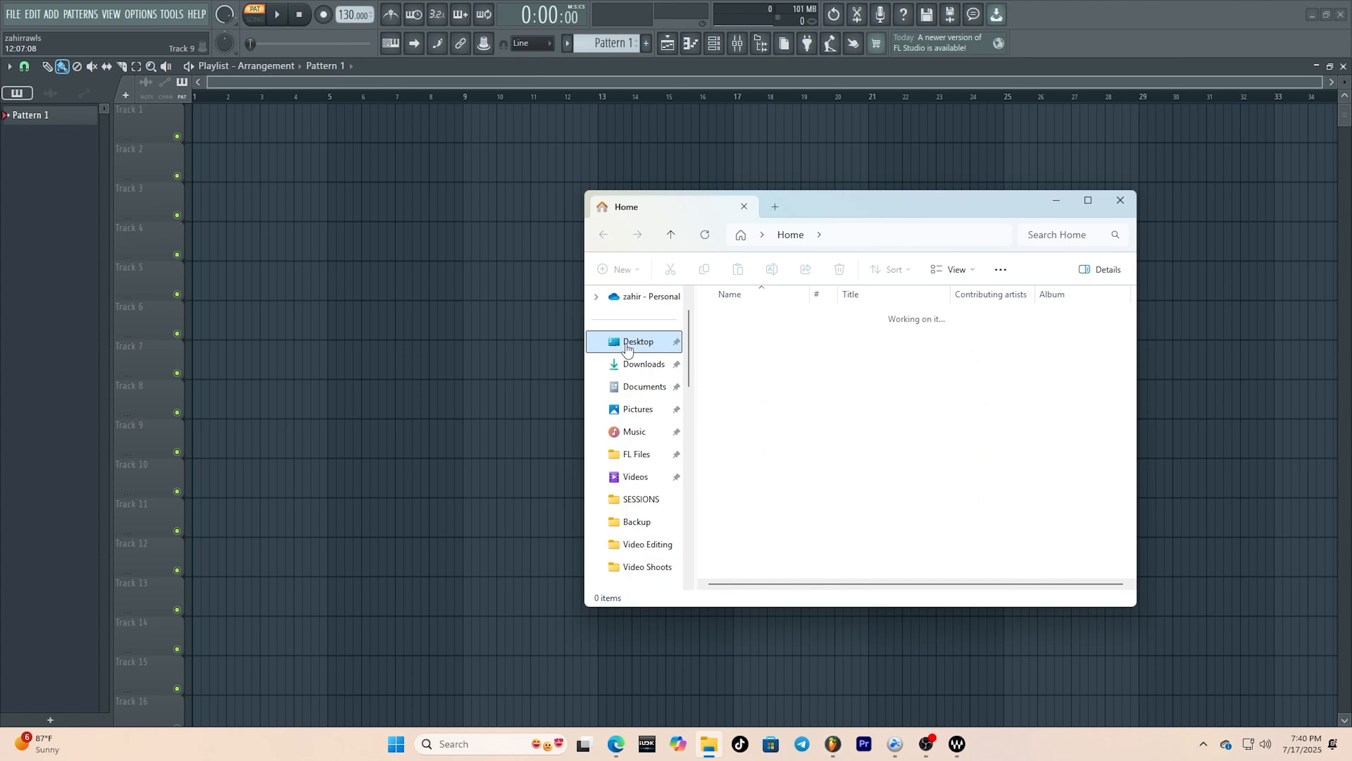
left_click(795, 474)
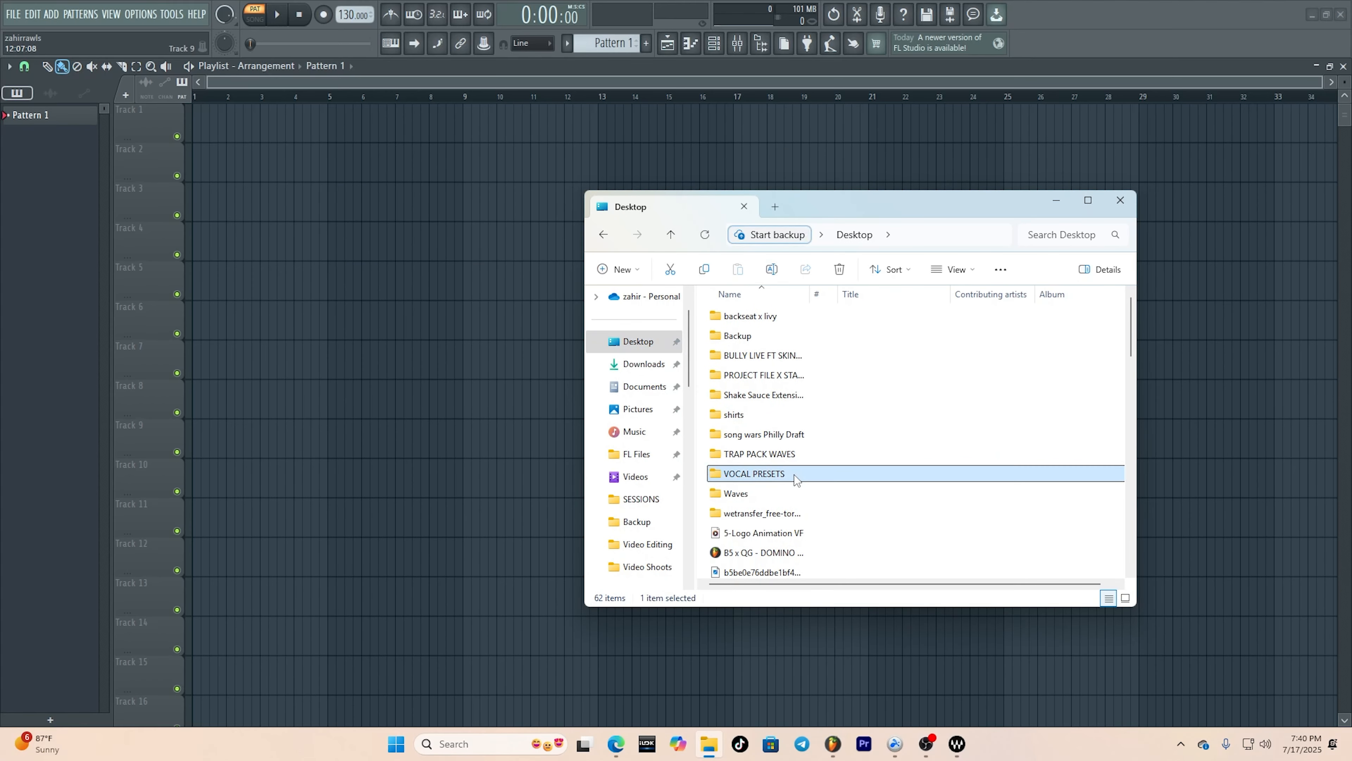
left_click(793, 457)
double_click(794, 457)
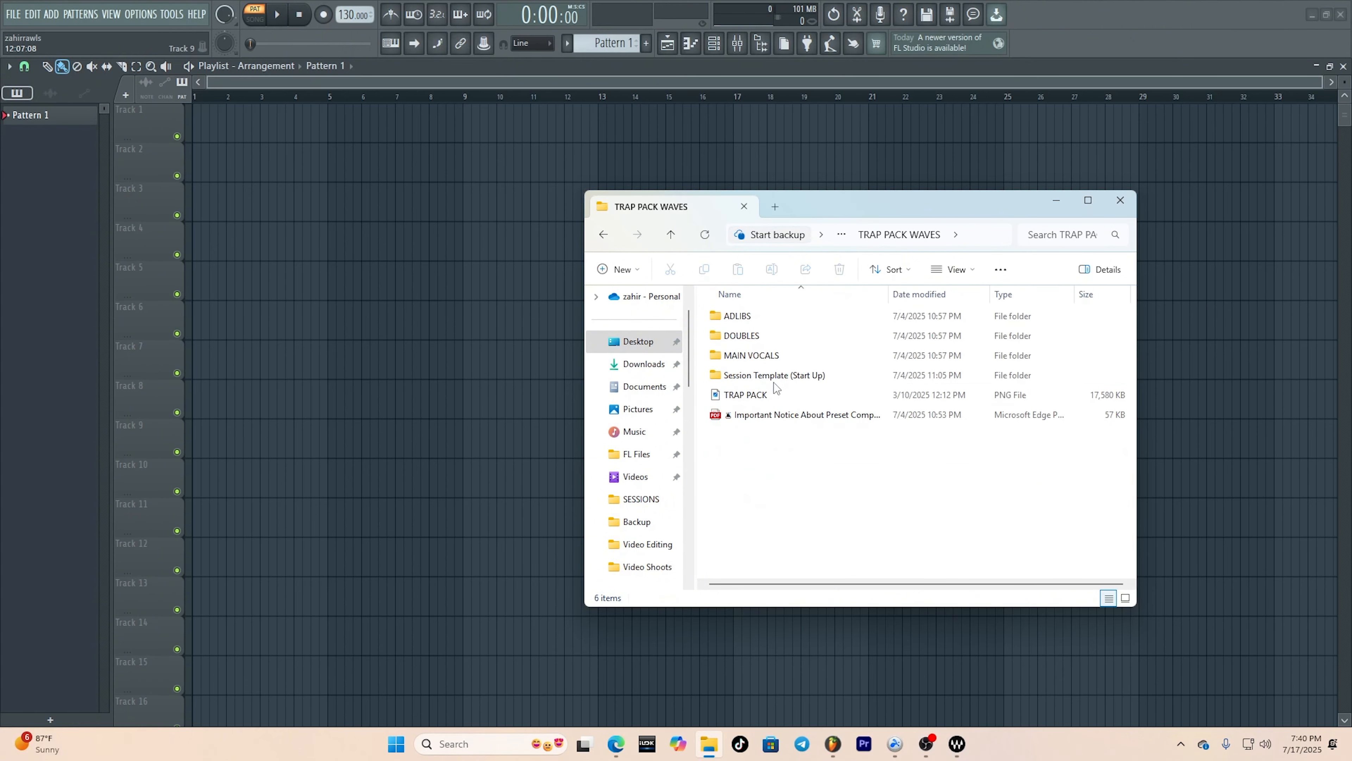
double_click(793, 379)
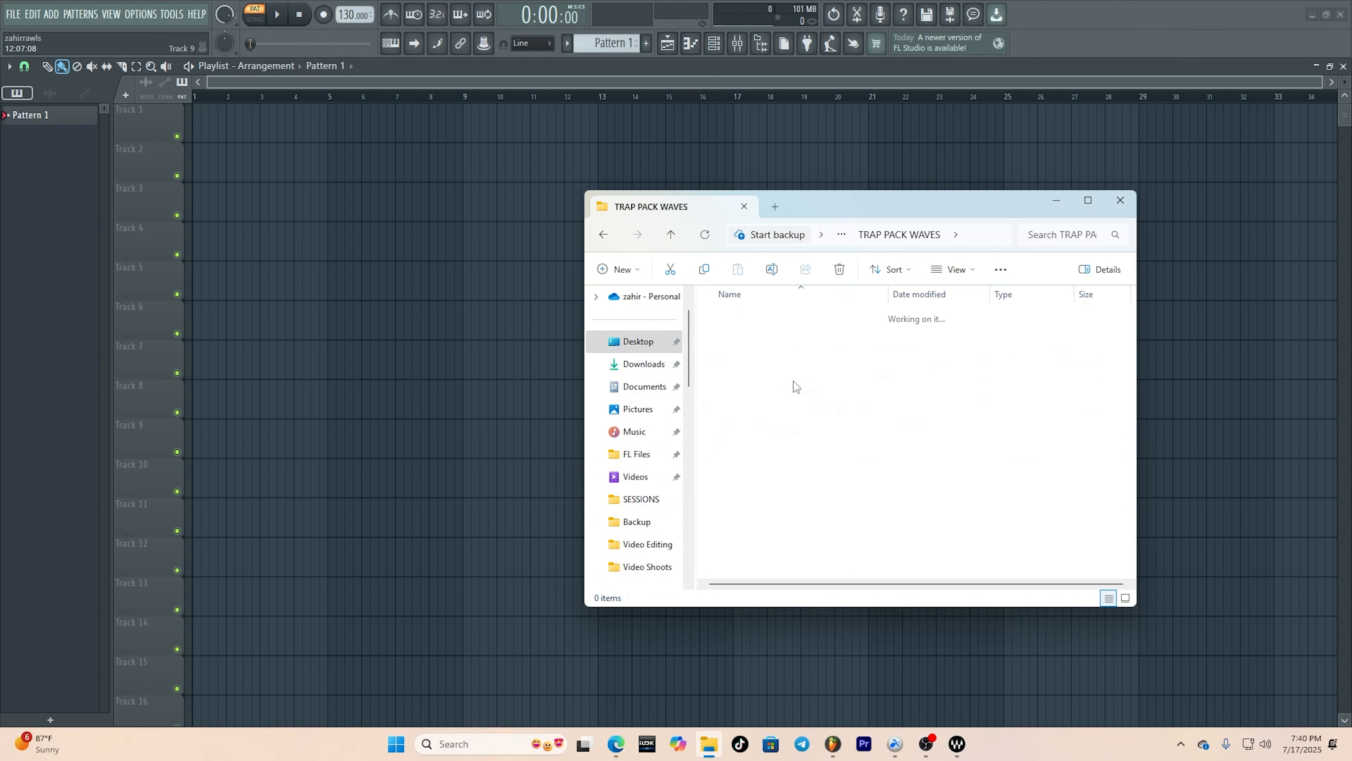
double_click(831, 341)
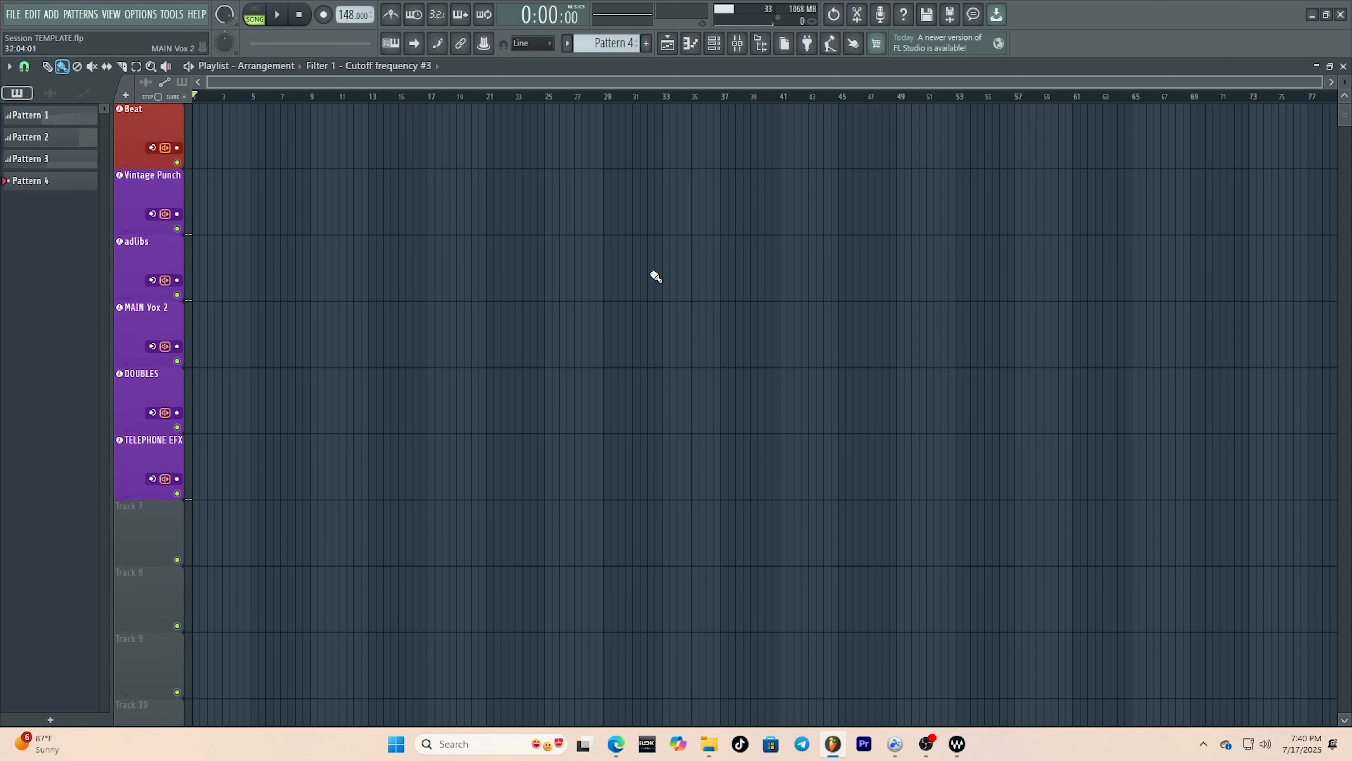
- Open the mixer and look through the effect chains of the Beat, MAIN Vox 2 and Vintage Punch tracks
left_click(743, 51)
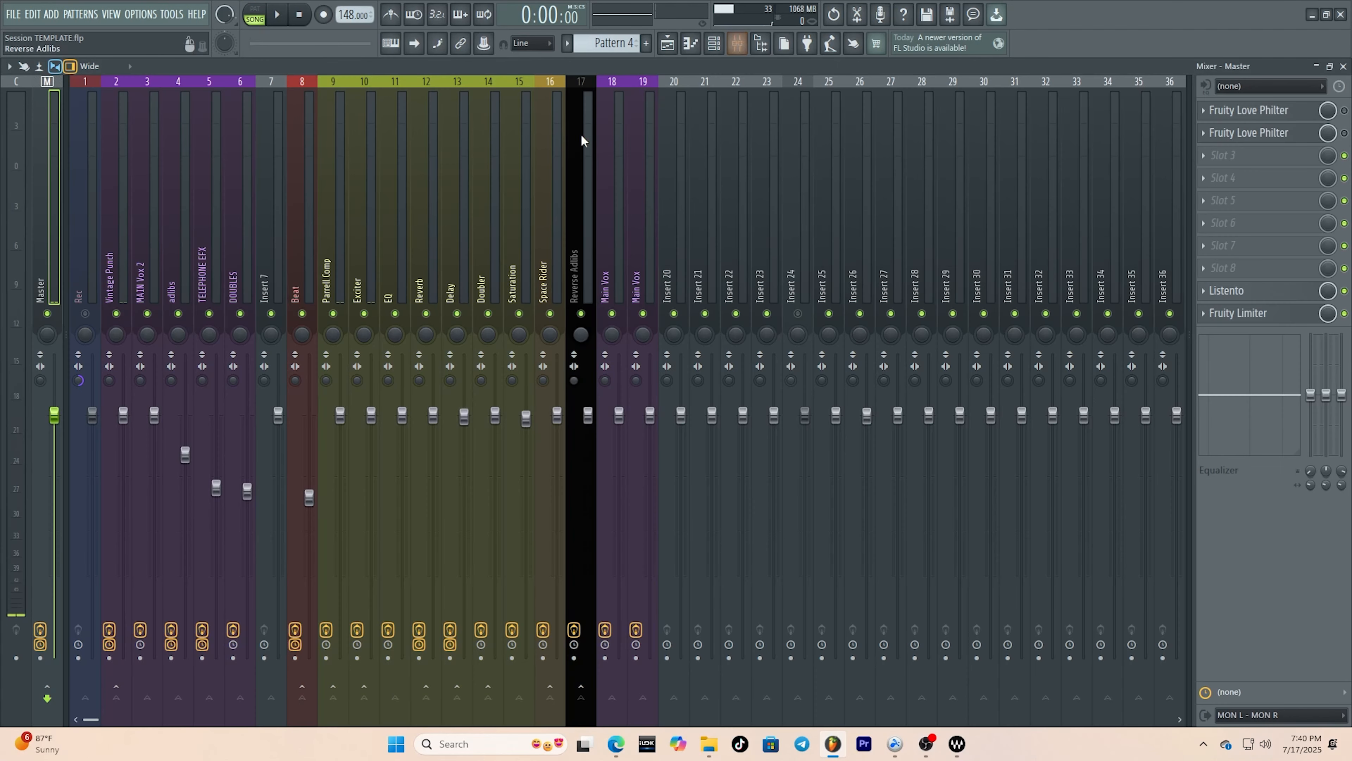
left_click(298, 196)
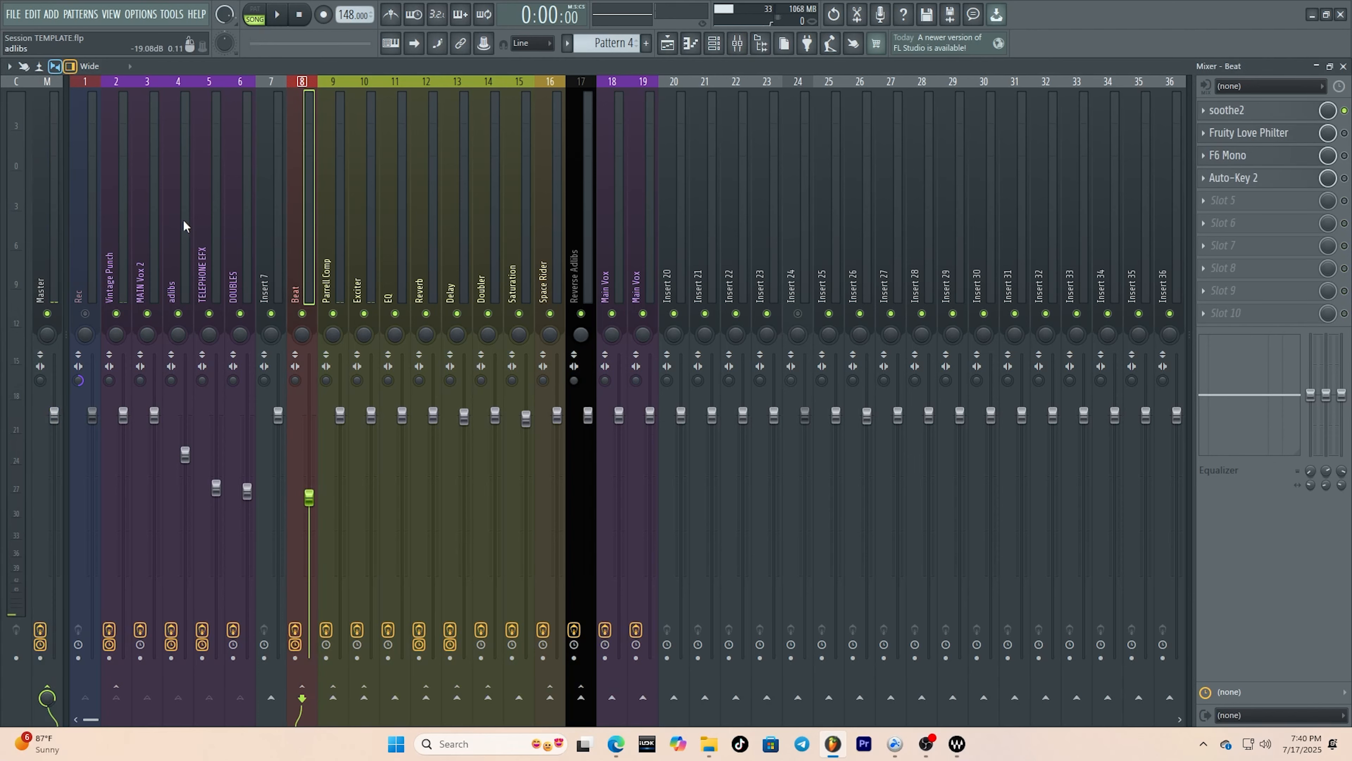
left_click(143, 226)
left_click(118, 224)
- Open and close the first CLA-76 Mono_2, F6 Mono and Abbey Road Saturator on the Vintage Punch track to check that they load
left_click(1291, 155)
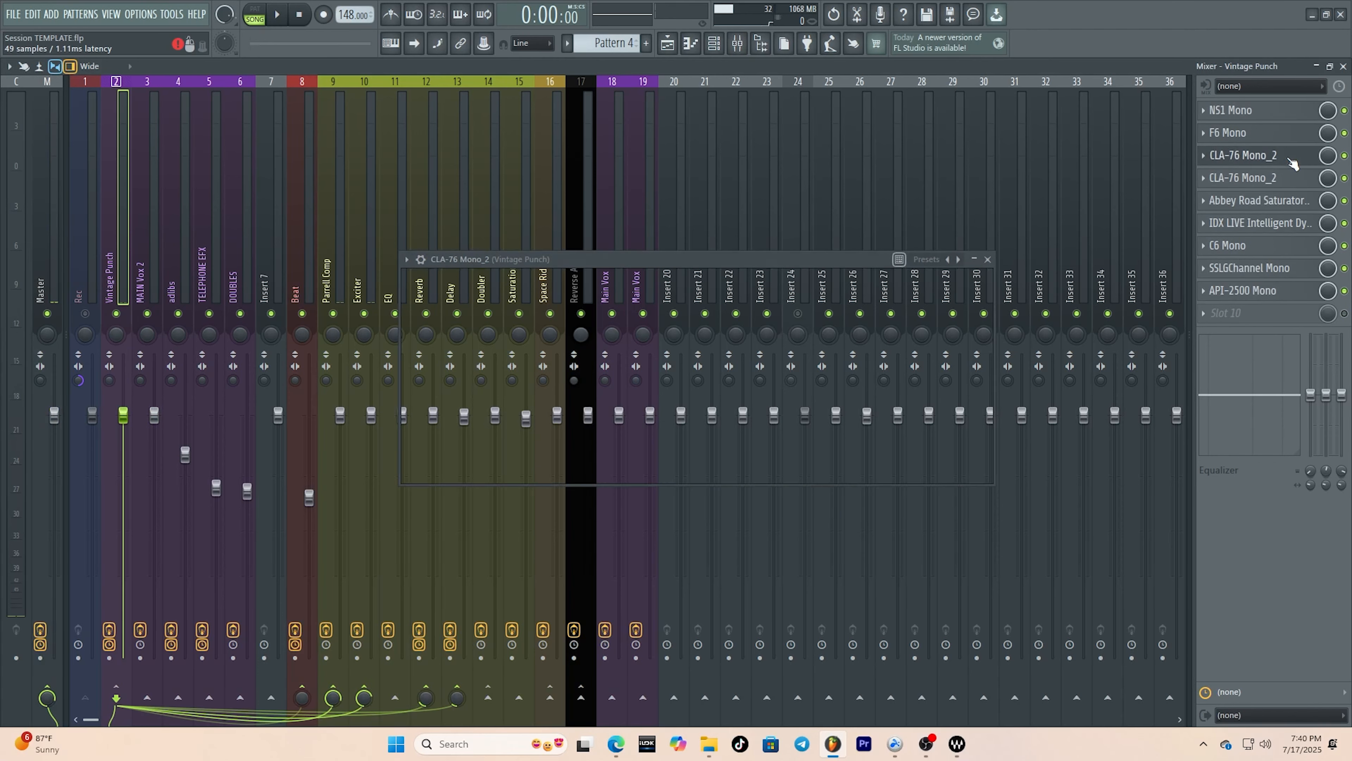
left_click(1291, 156)
left_click(1281, 134)
left_click(1281, 134)
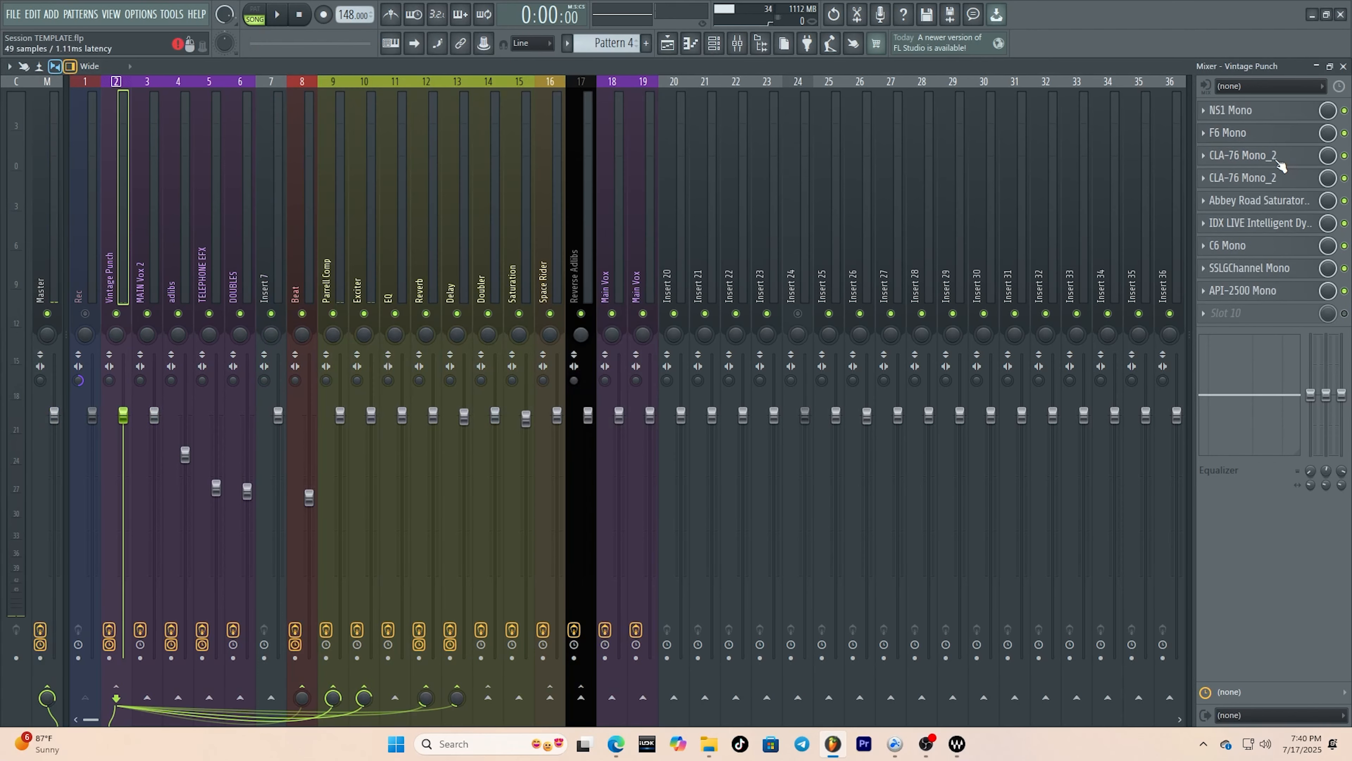
left_click(1280, 201)
left_click(1282, 203)
- Check the IDX LIVE, C6 Mono, SSLGChannel Mono and API-2500 Mono plugin windows on the Vintage Punch track
left_click(1289, 221)
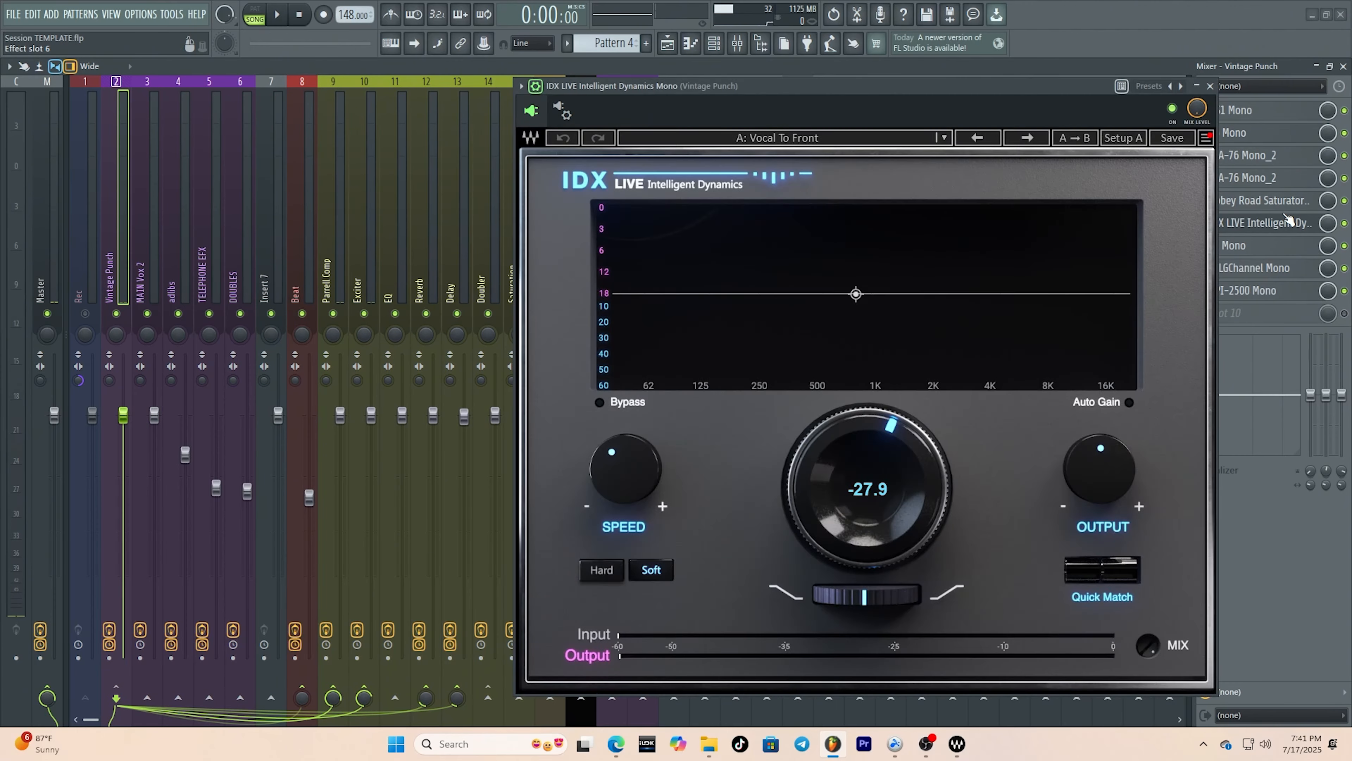
left_click(1289, 223)
left_click(1293, 246)
left_click(1294, 247)
left_click(1298, 269)
left_click(1296, 269)
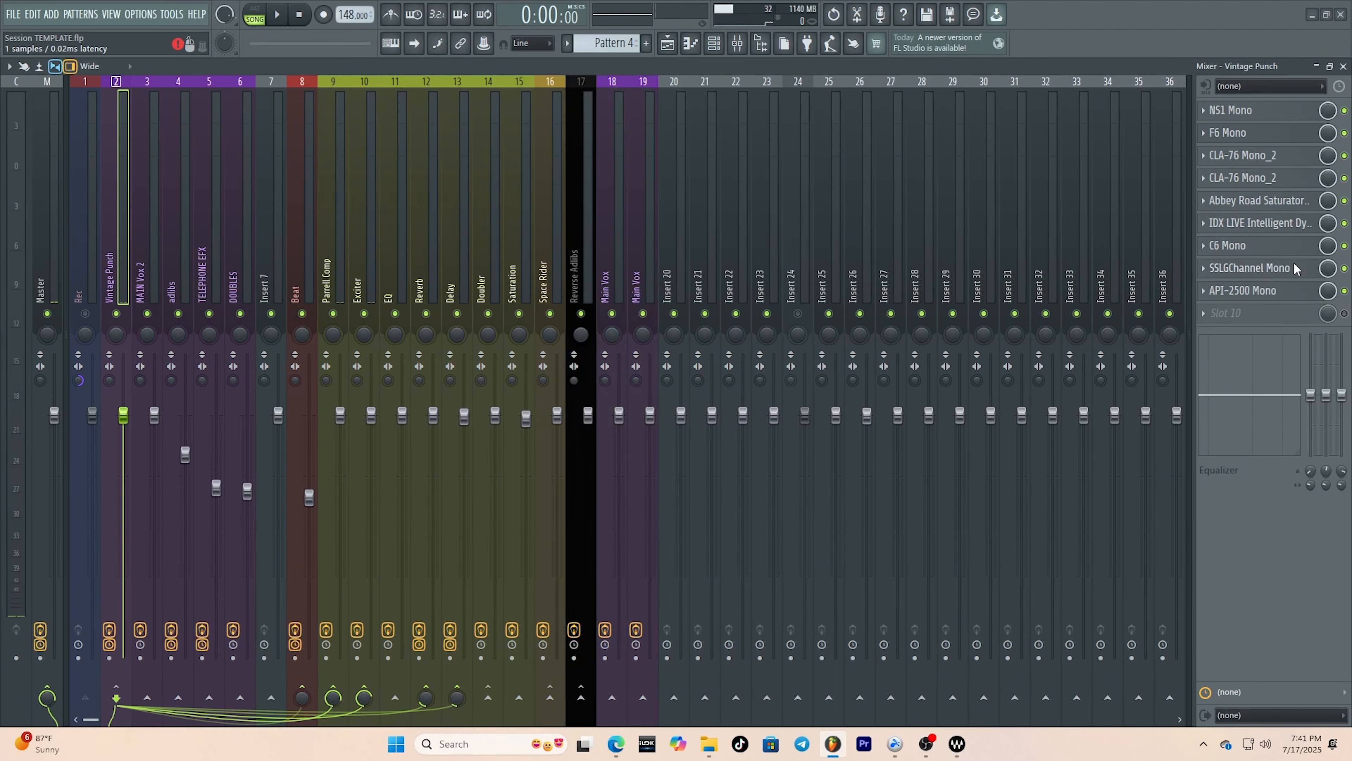
left_click(1298, 269)
left_click(1297, 269)
left_click(1299, 290)
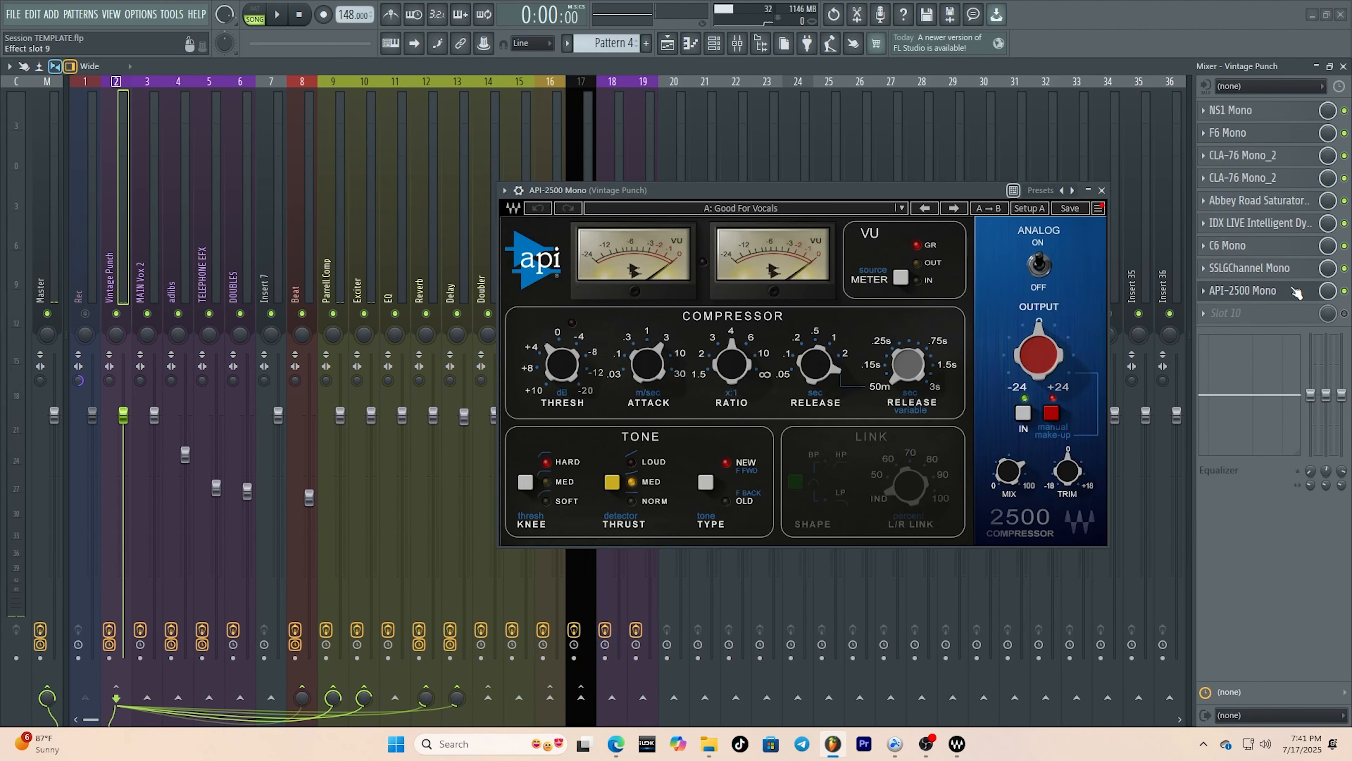
left_click(1300, 290)
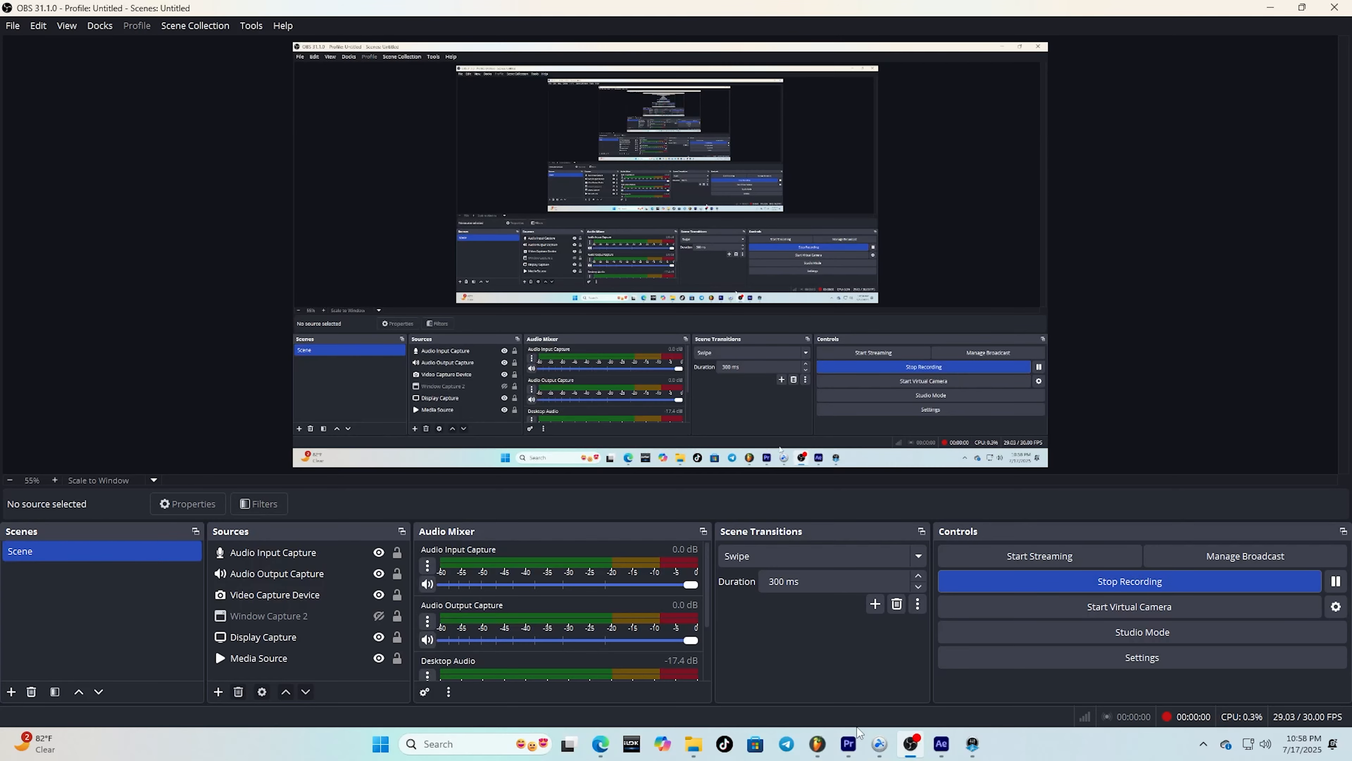
- Switch to FL Studio and choose Universal Audio USB as the audio device in the audio settings
left_click(824, 748)
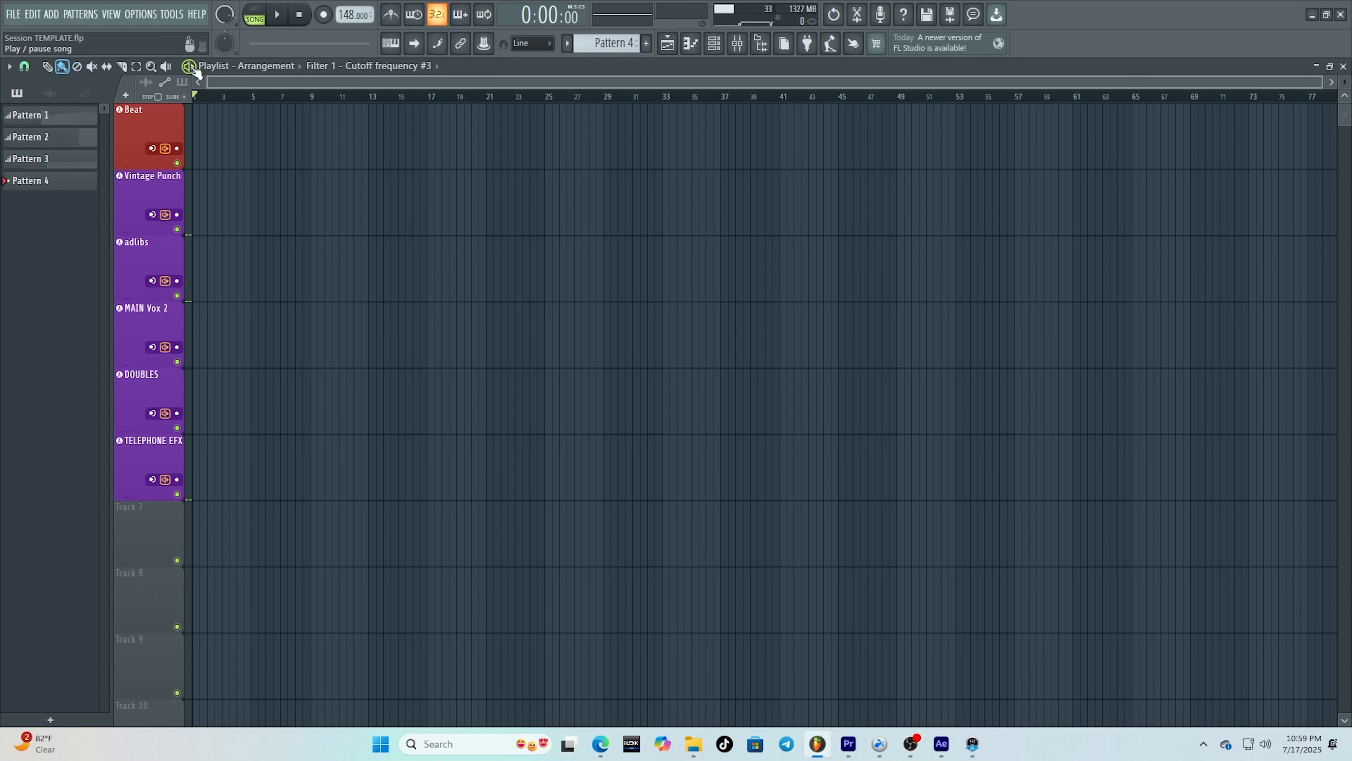
left_click(153, 18)
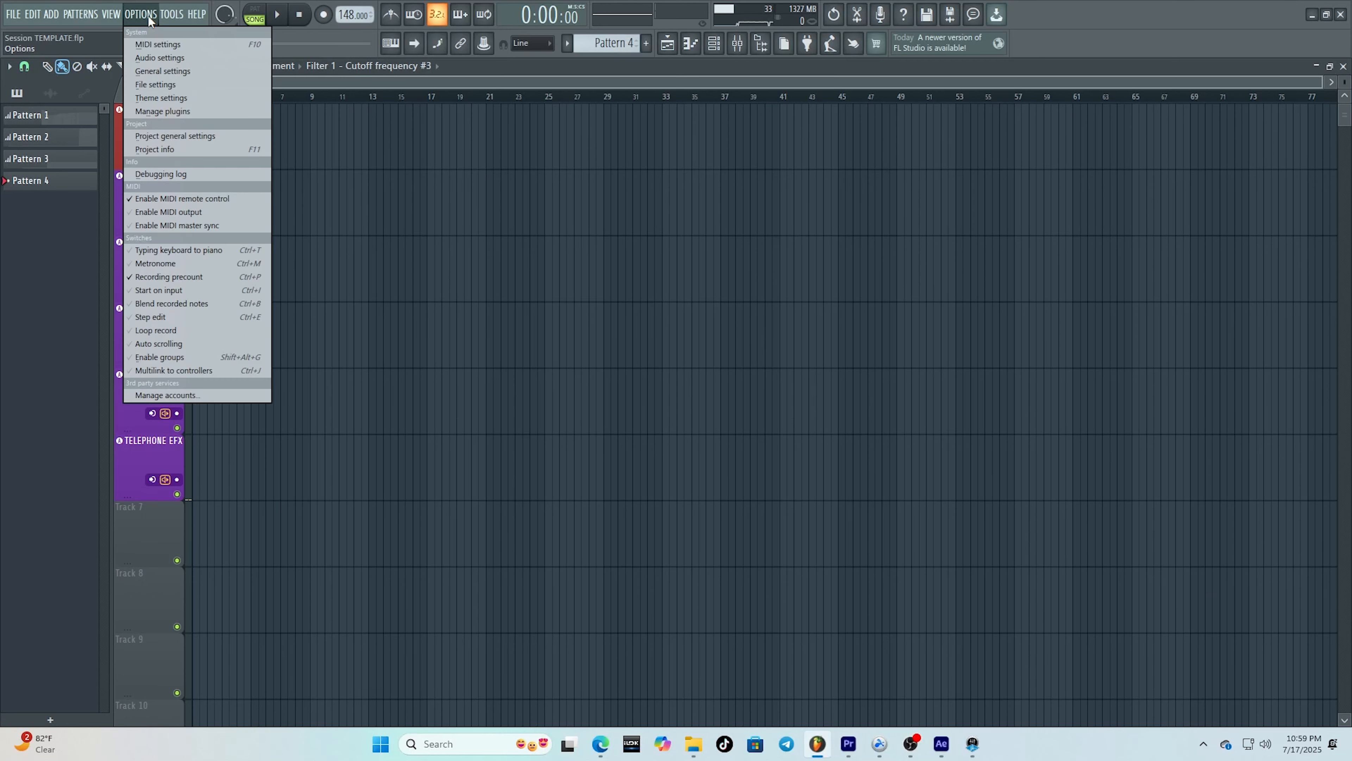
left_click(153, 55)
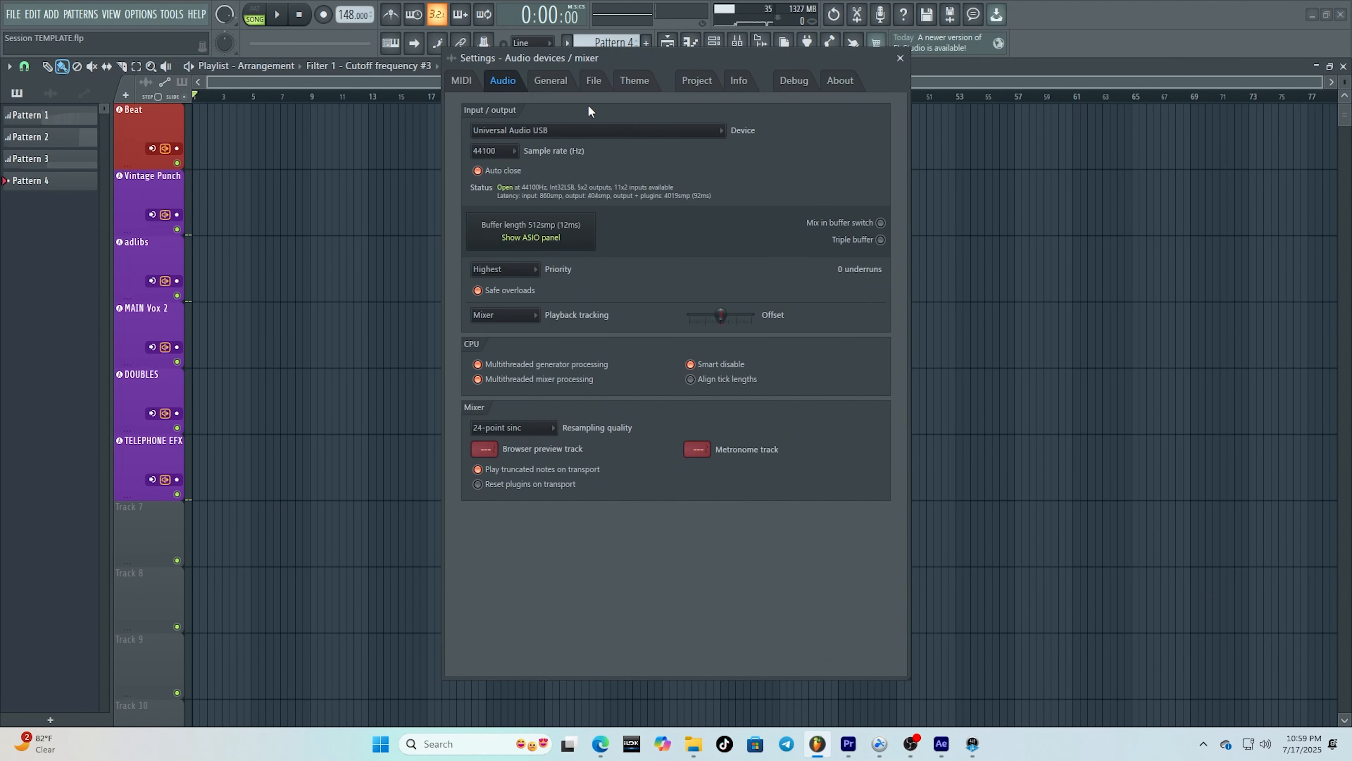
left_click(597, 126)
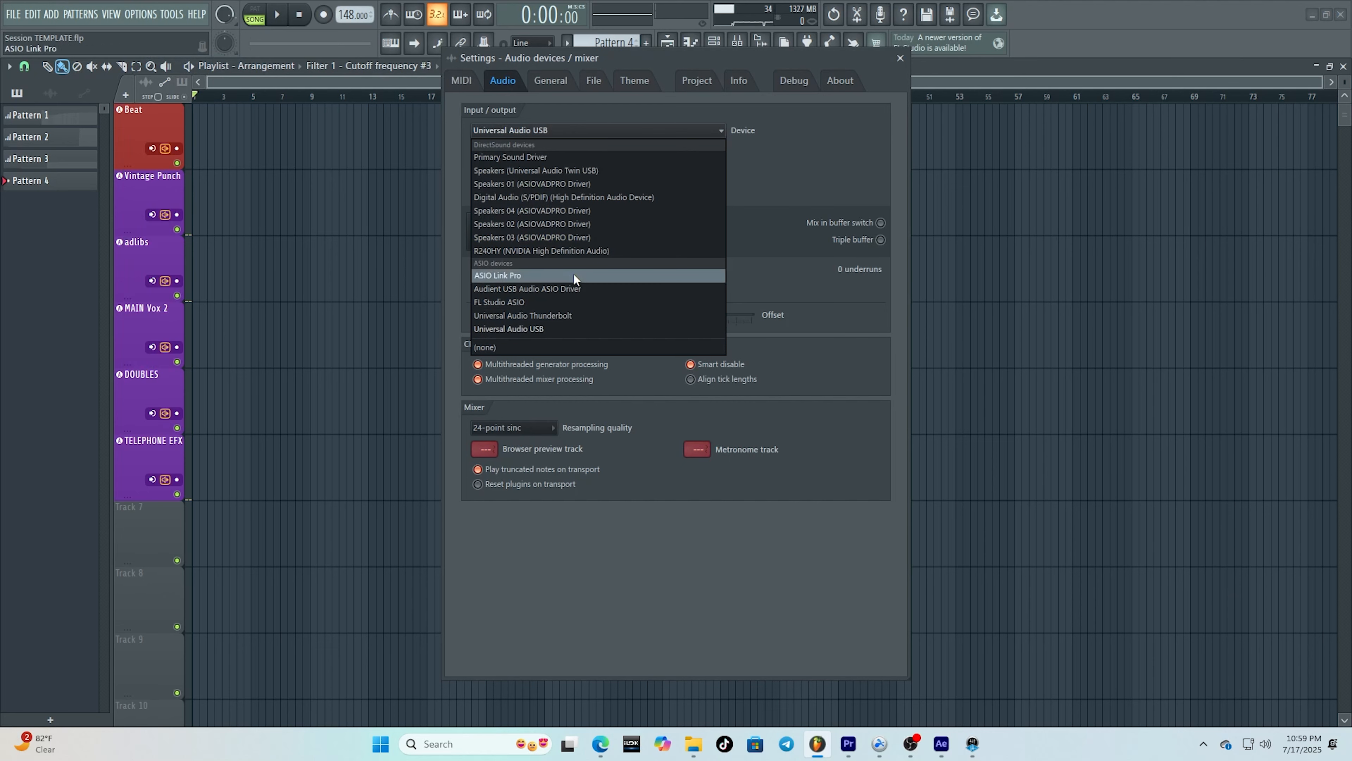
left_click(563, 327)
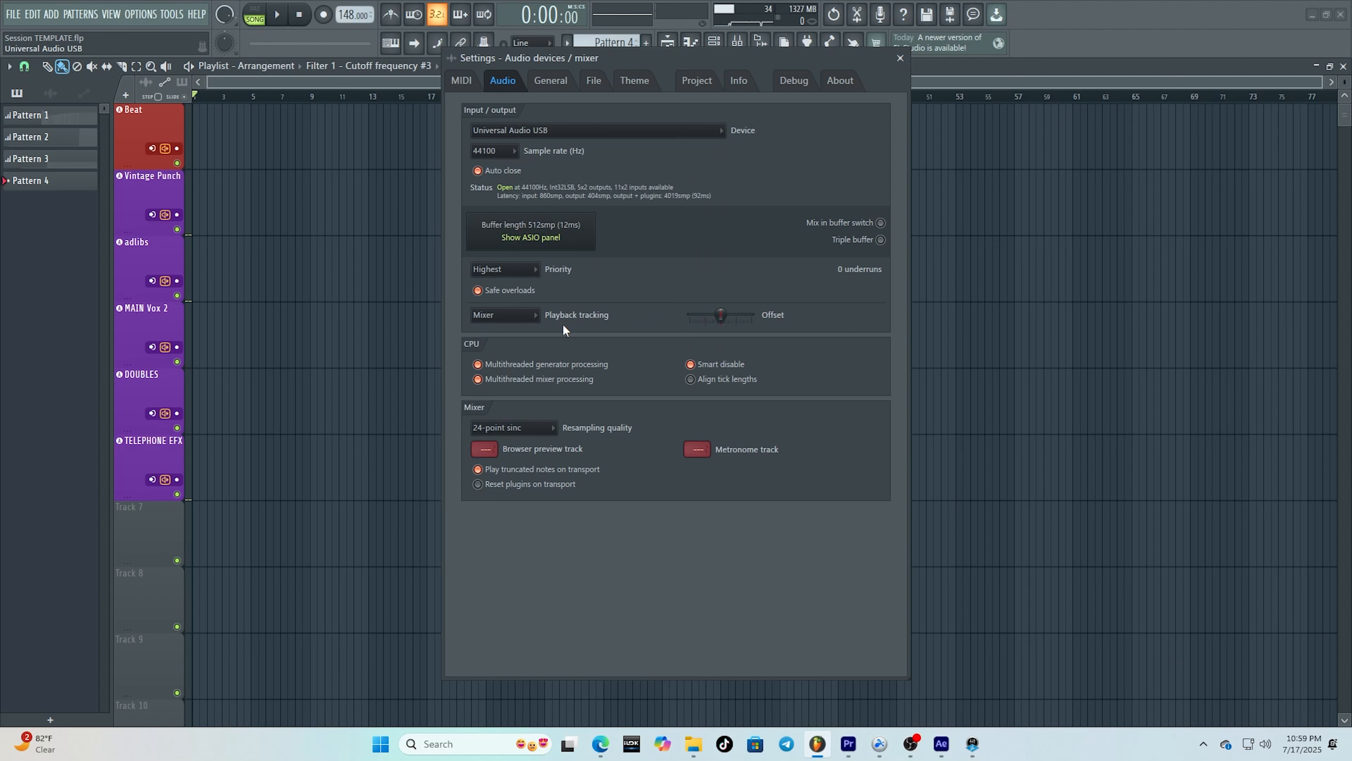
left_click(901, 59)
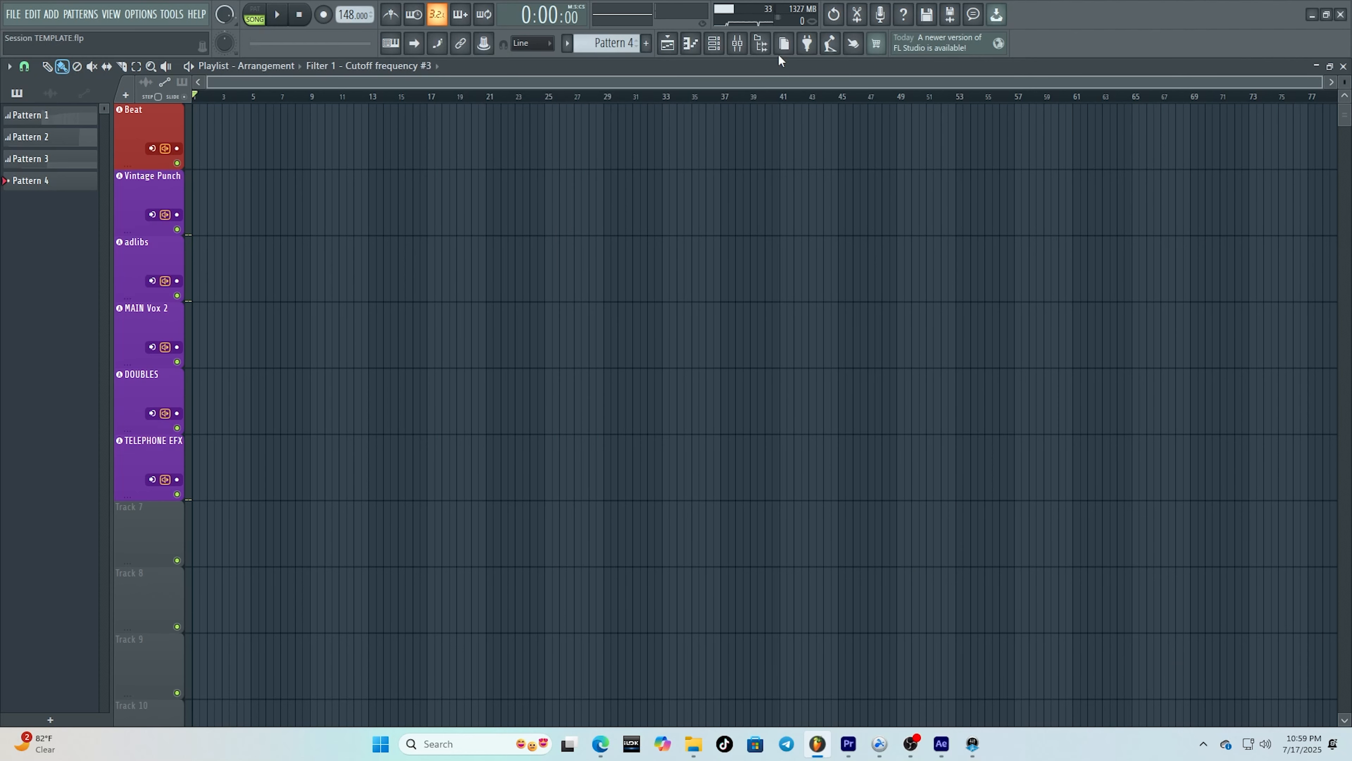
- Set the Rec mixer track's audio input to the mono MIC/LINE/HIZ 1 source
left_click(738, 43)
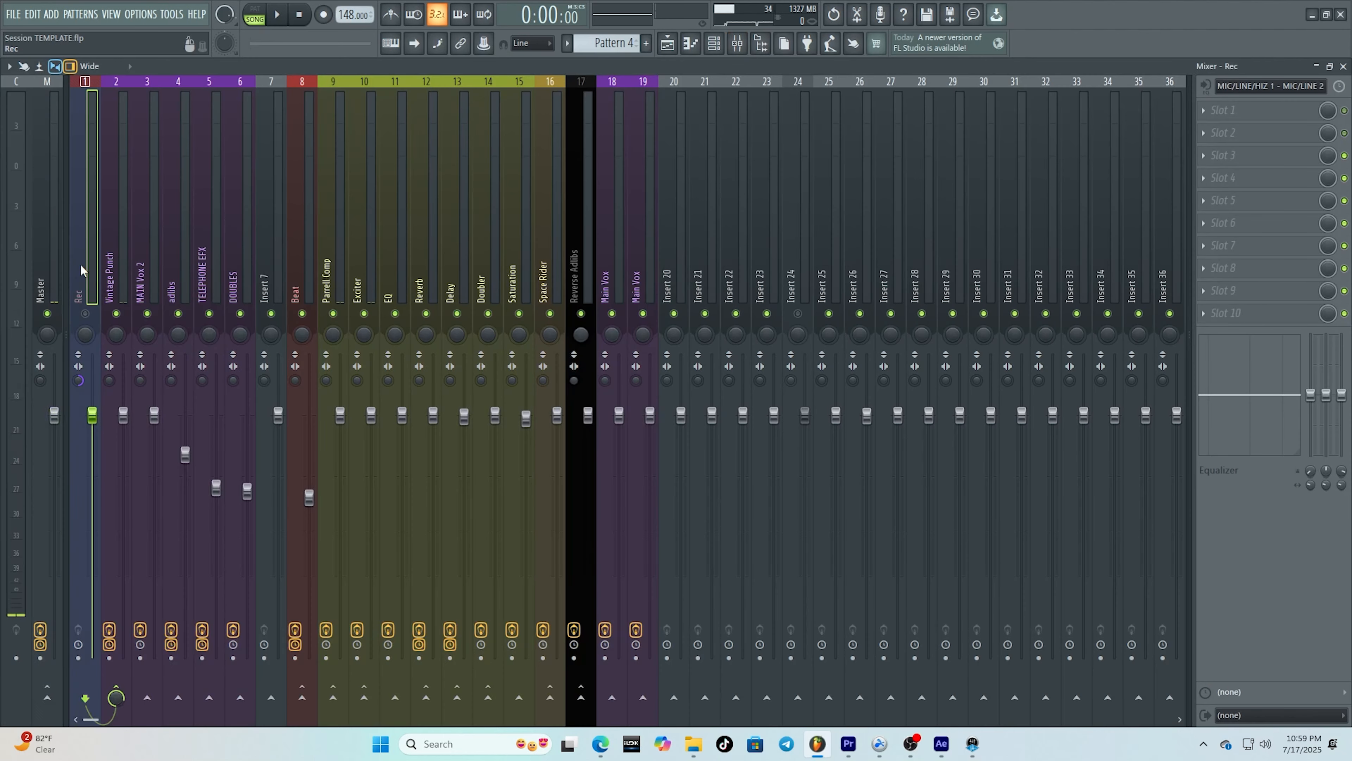
left_click(1304, 87)
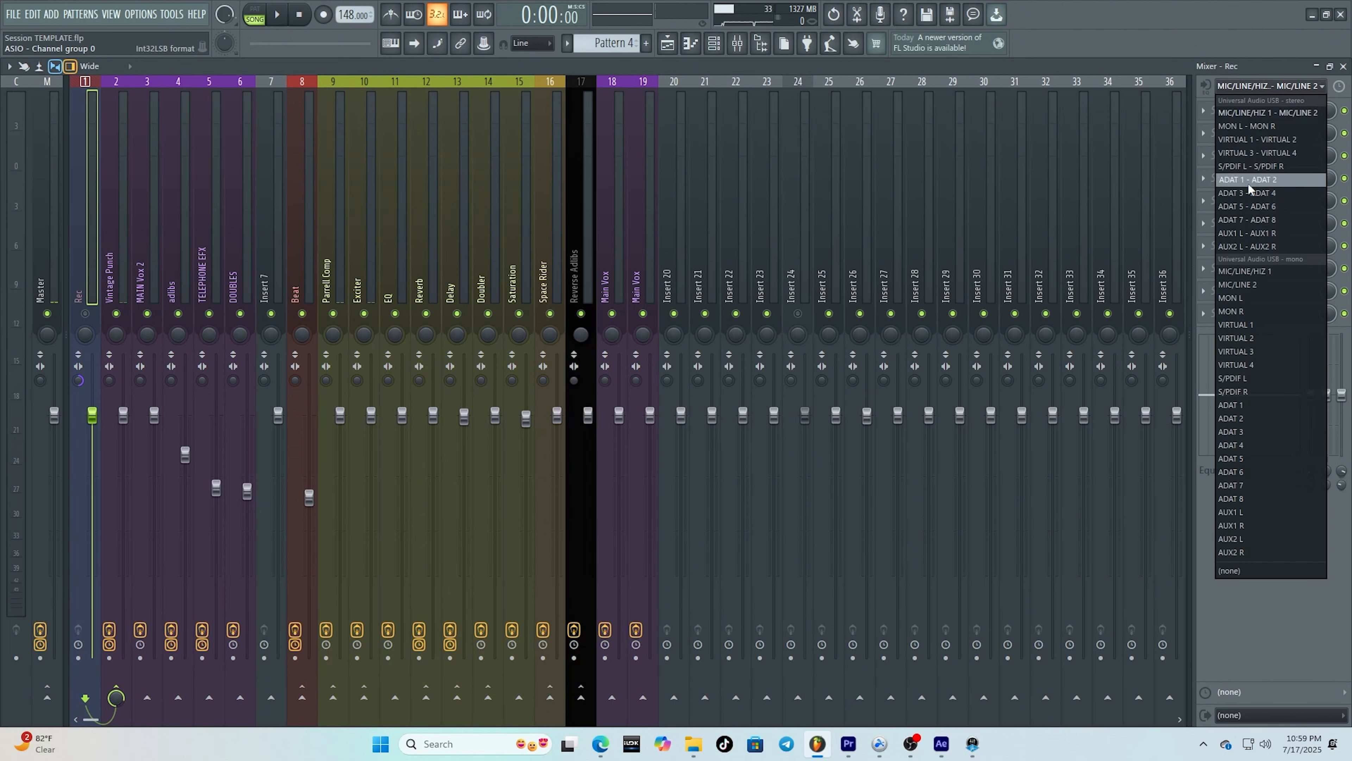
left_click(1255, 127)
left_click(1259, 89)
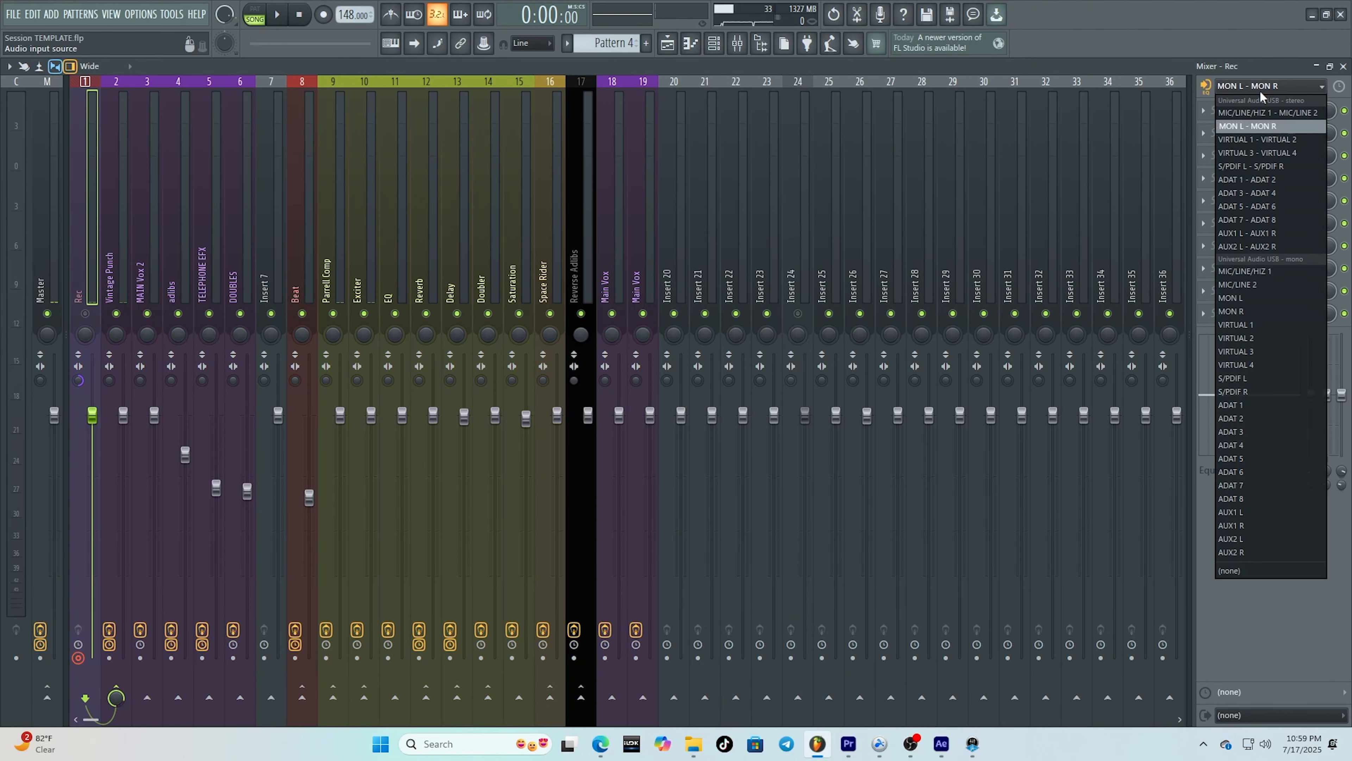
left_click(1258, 271)
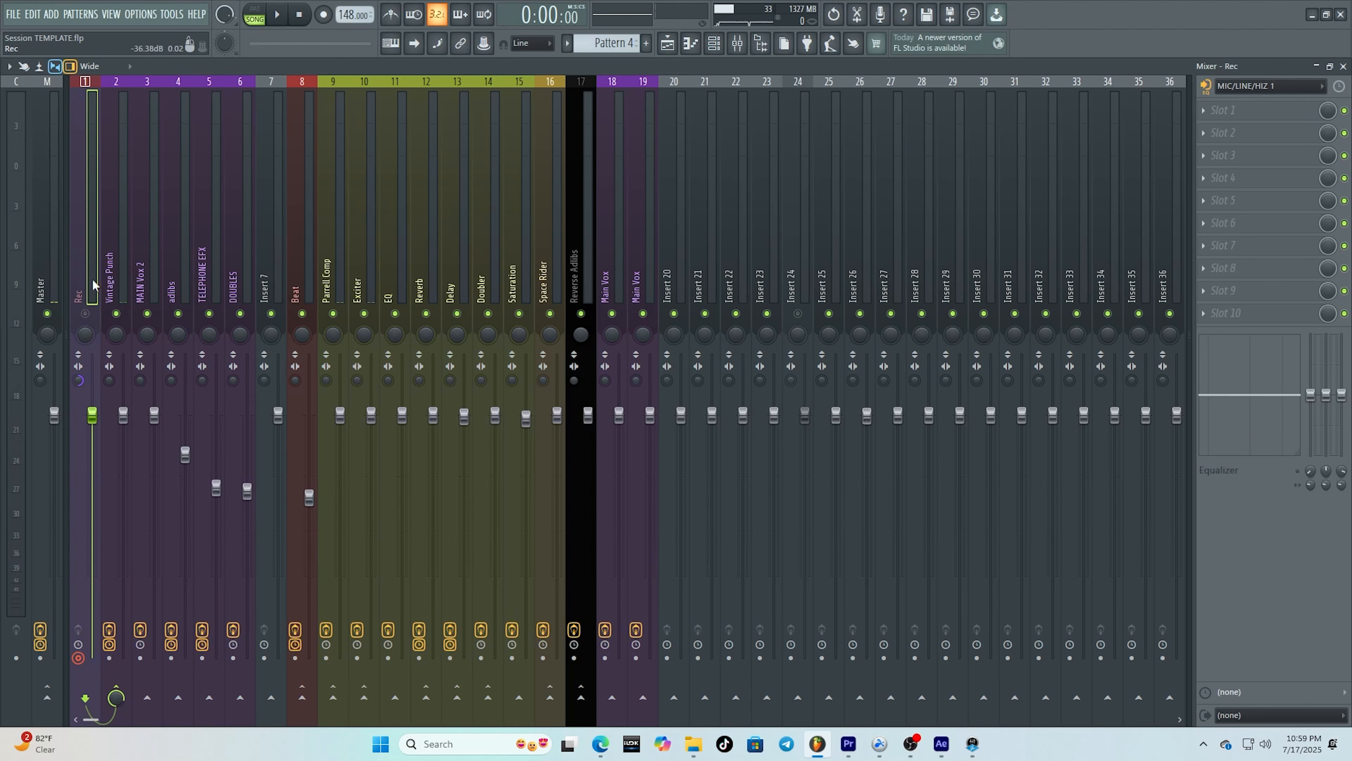
- Examine the wrapper settings of NS1 Mono and F6 Mono on the Vintage Punch track for plugin latency
left_click(127, 262)
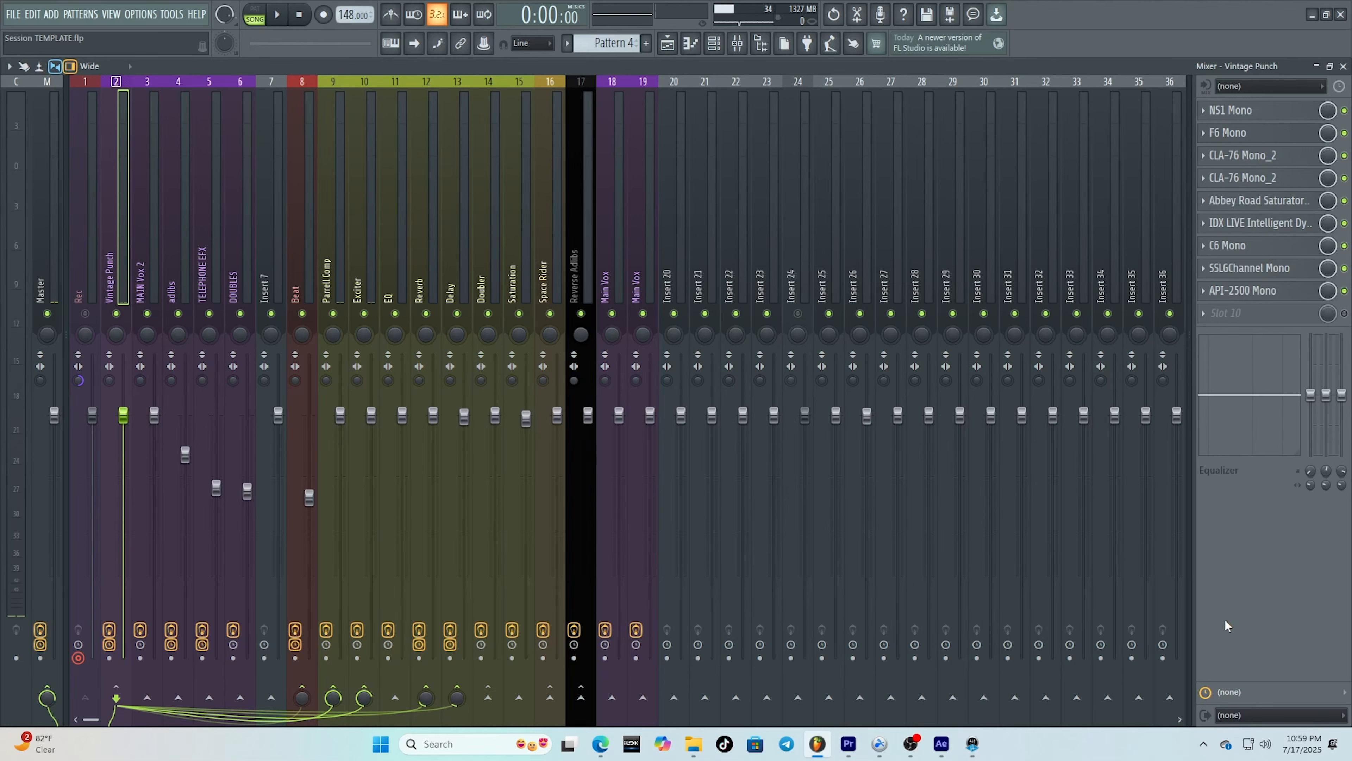
left_click(1285, 114)
left_click(364, 149)
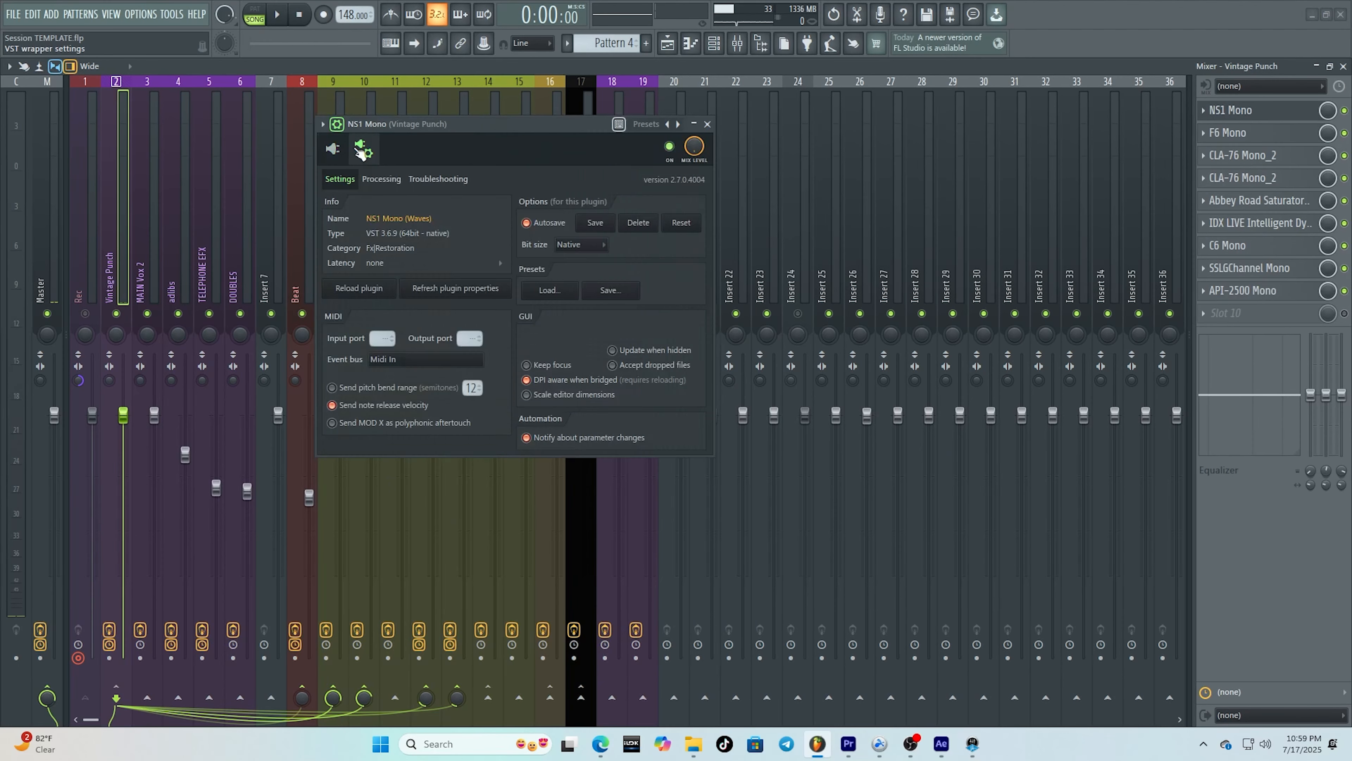
left_click(707, 124)
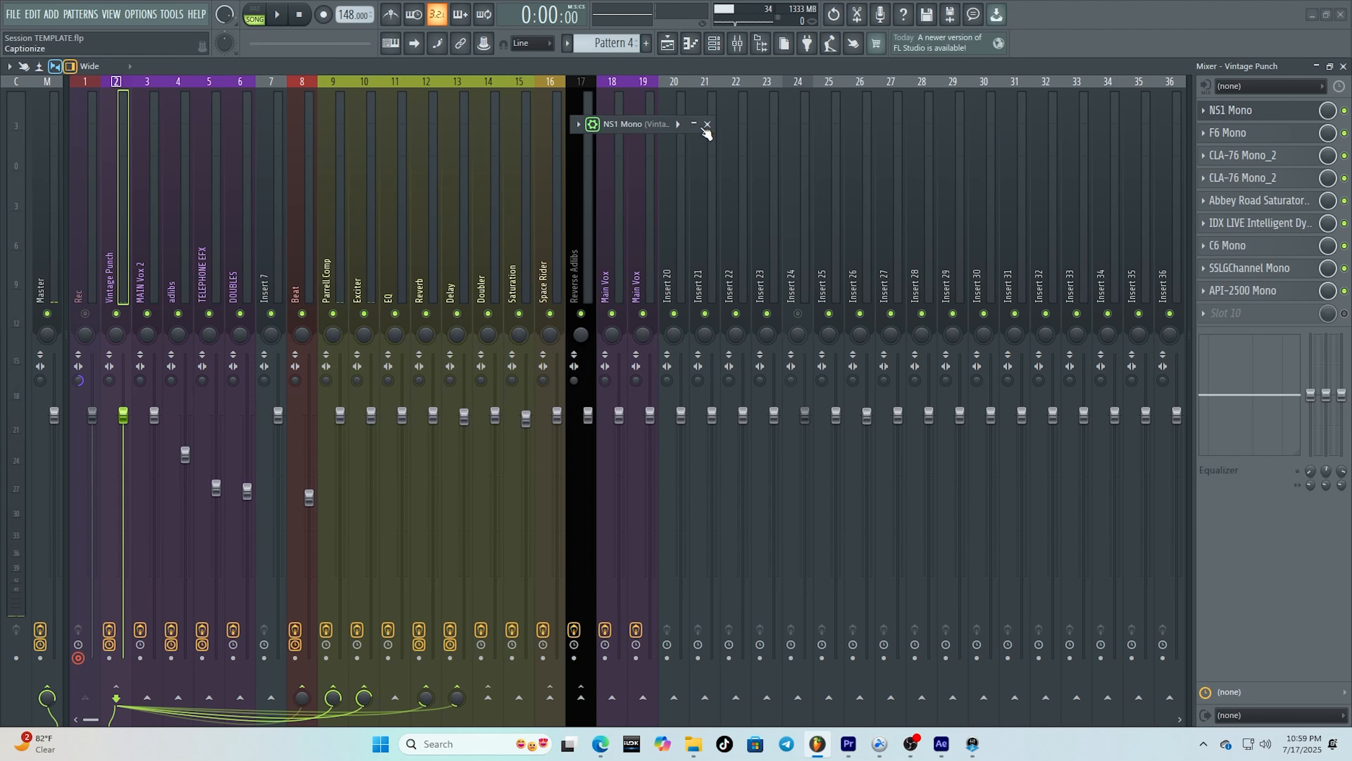
left_click(1225, 133)
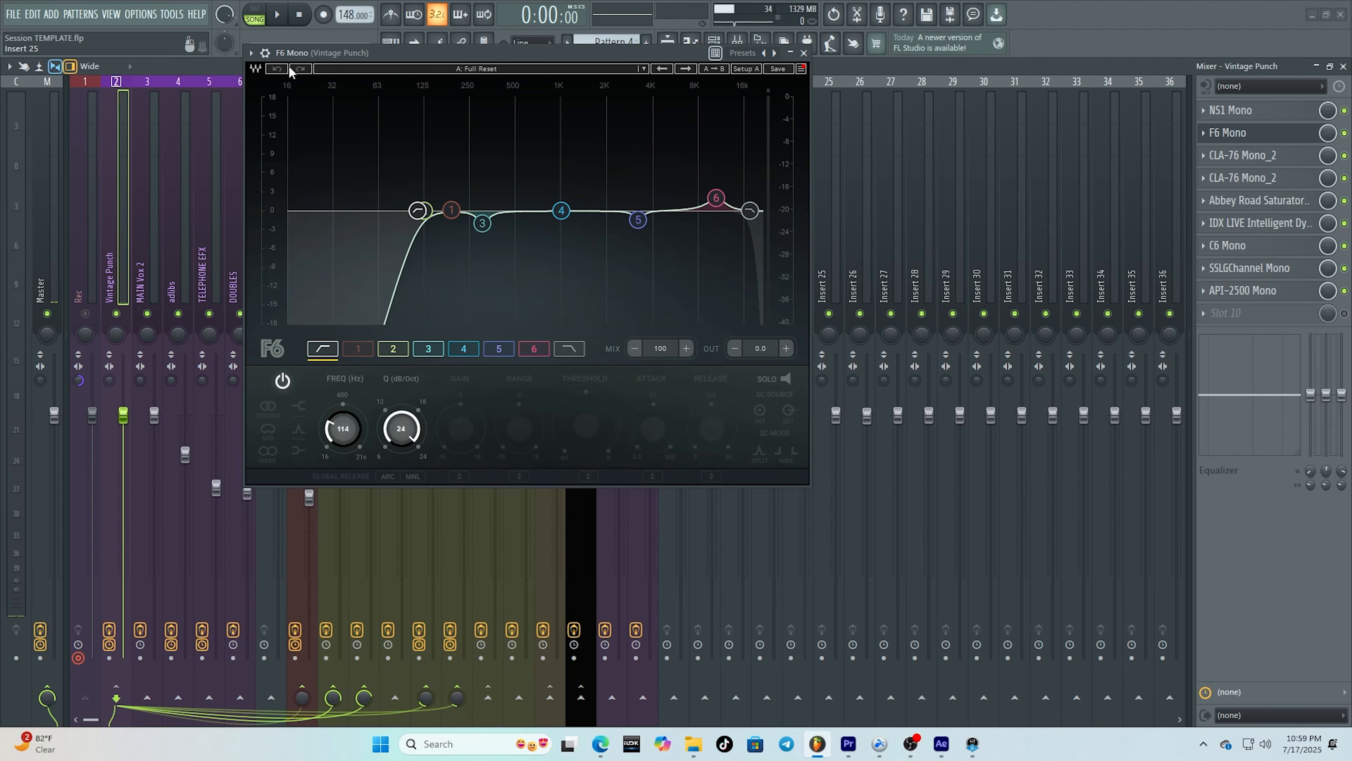
left_click(265, 53)
left_click(297, 77)
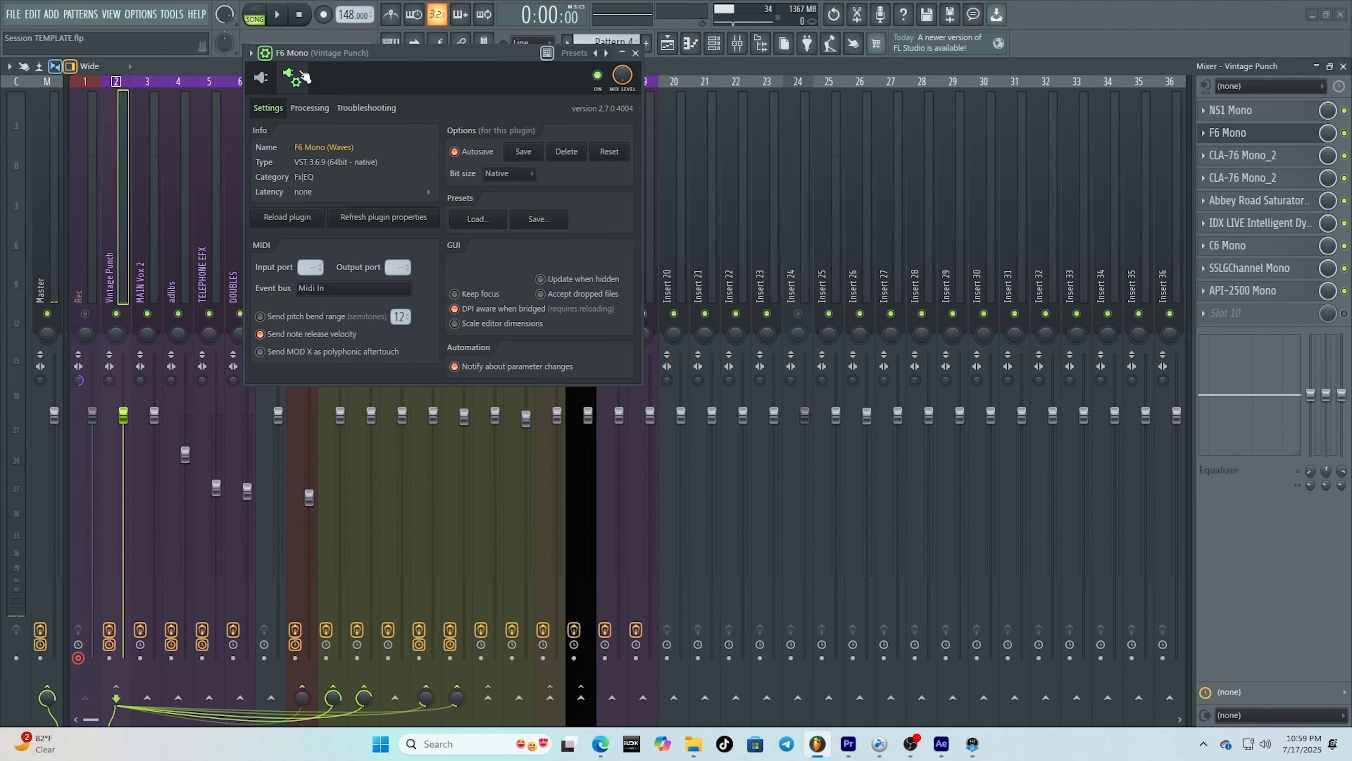
left_click(636, 53)
- Check the latency of the first CLA-76 Mono_2 slot on the Vintage Punch track and disable that effect
left_click(1272, 156)
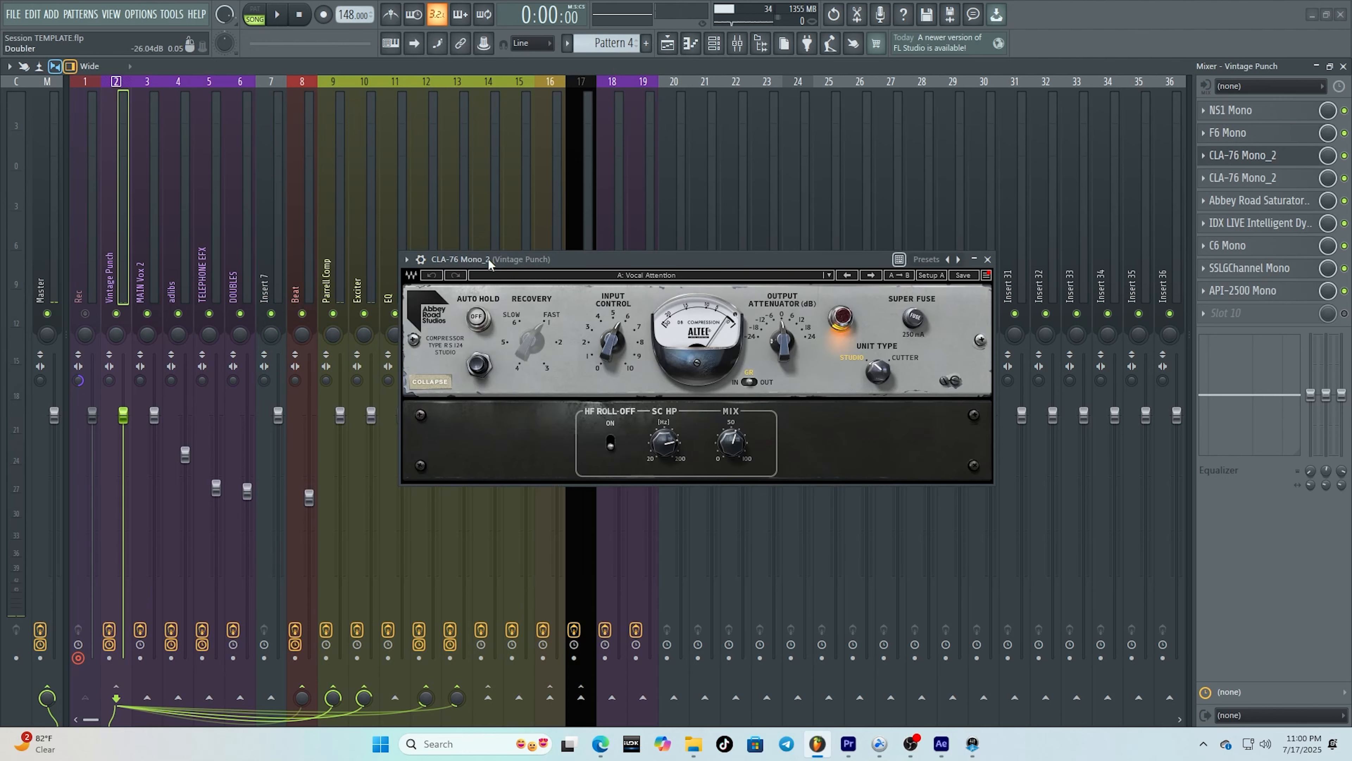
left_click(420, 259)
left_click(447, 284)
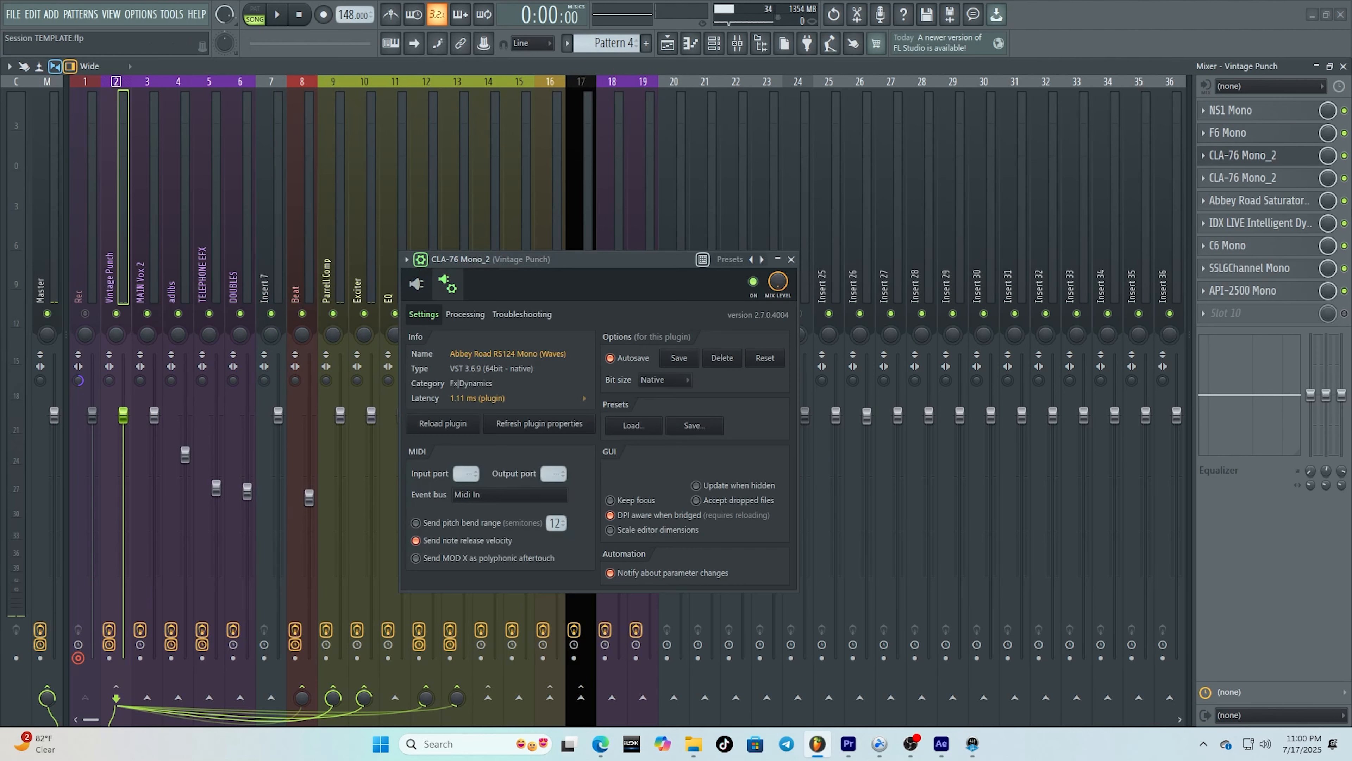
left_click(1345, 156)
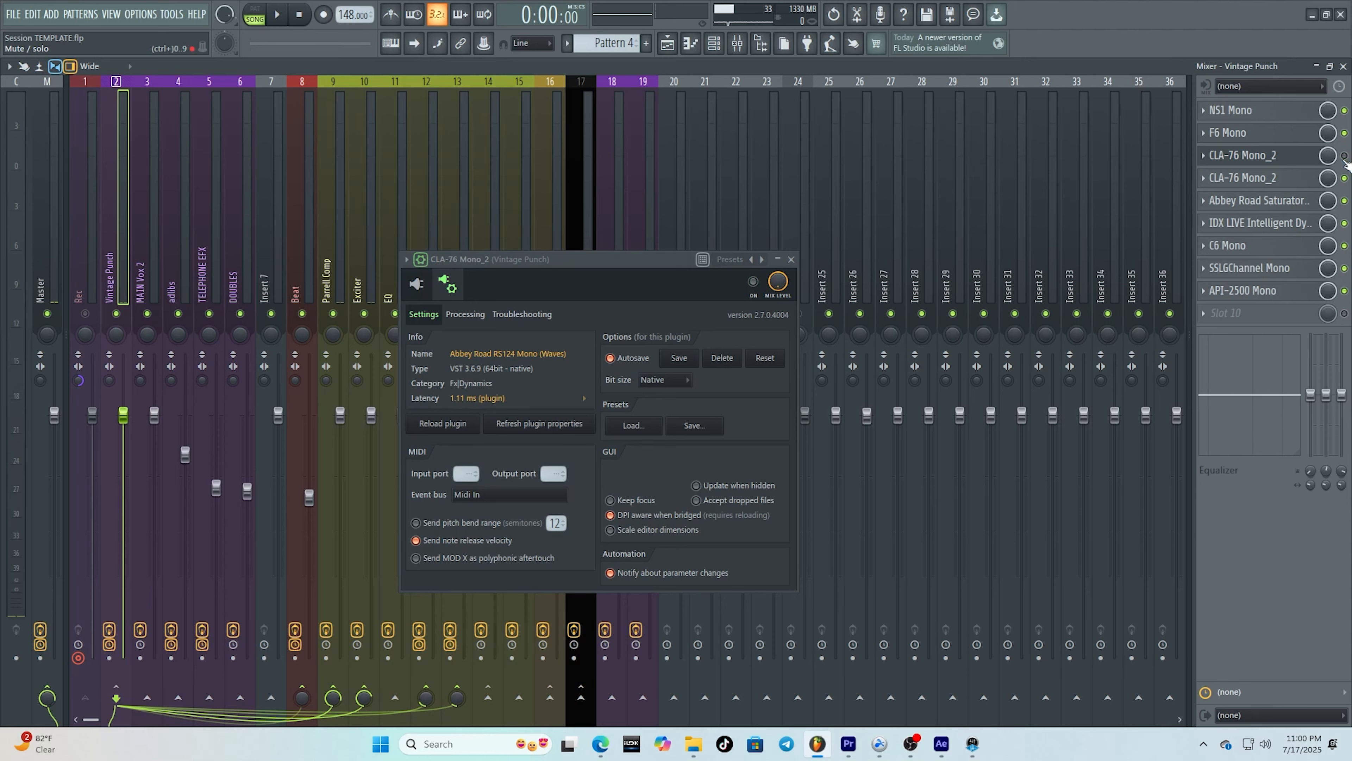
- Examine the latency in the wrapper settings of the second CLA-76 Mono_2 slot on the Vintage Punch track
left_click(1289, 187)
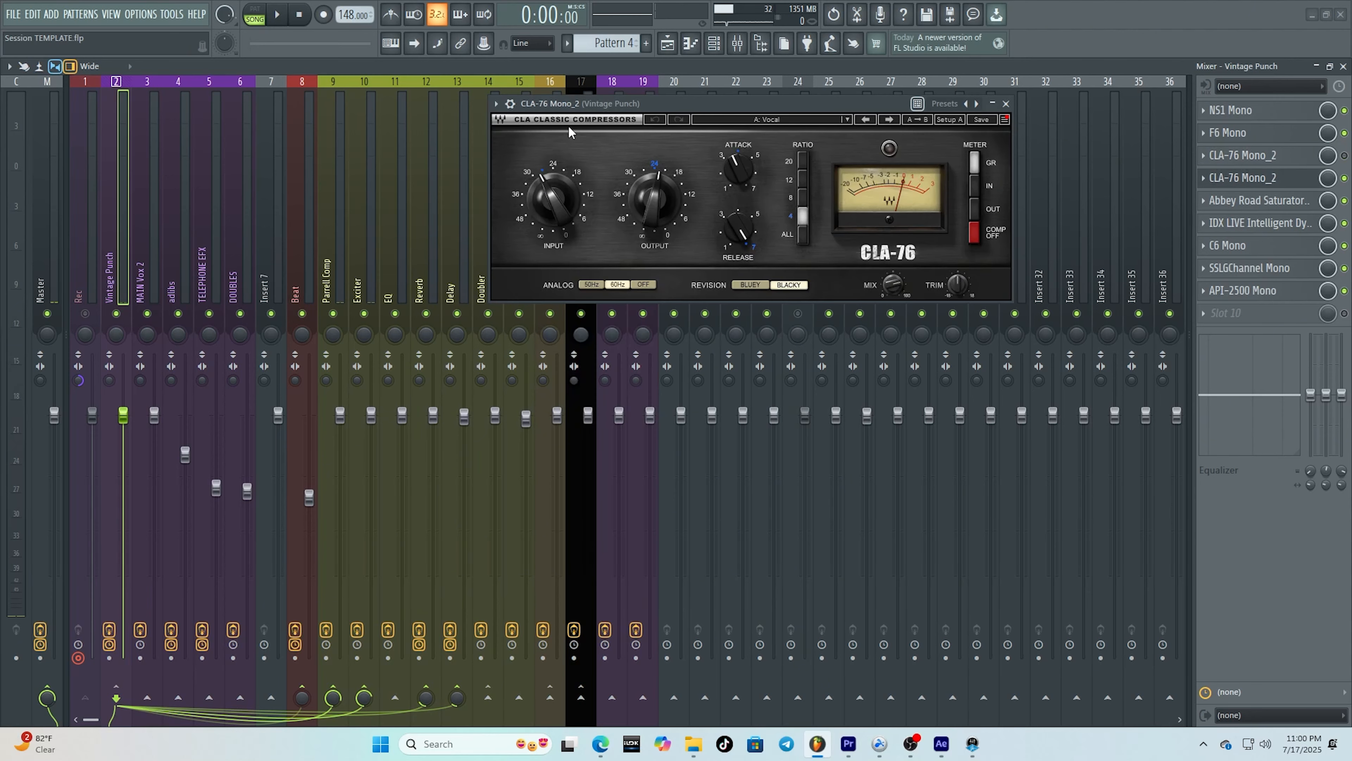
left_click(510, 103)
left_click(538, 129)
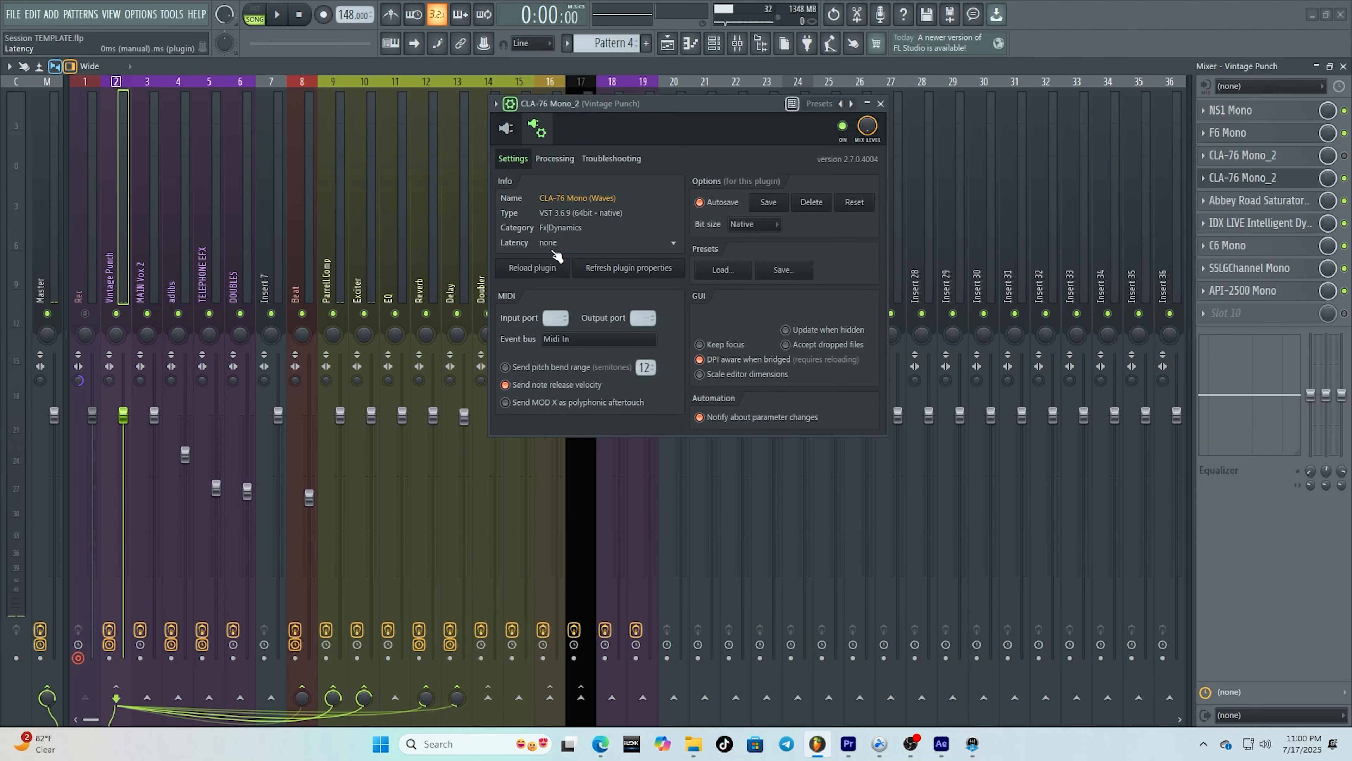
left_click(881, 103)
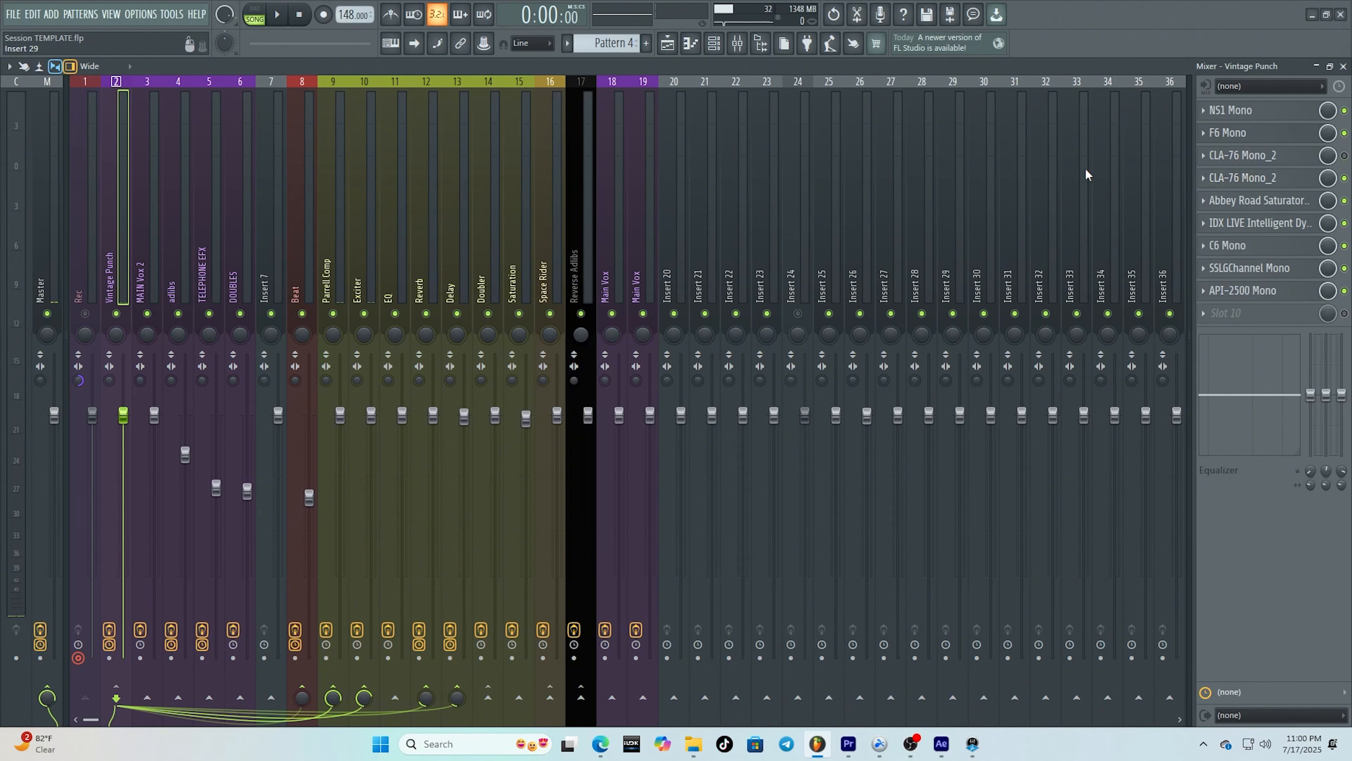
- Examine the latency in the wrapper settings of Abbey Road Saturator Mono and IDX LIVE Intelligent Dynamics Mono on the Vintage Punch track
left_click(1299, 201)
left_click(651, 155)
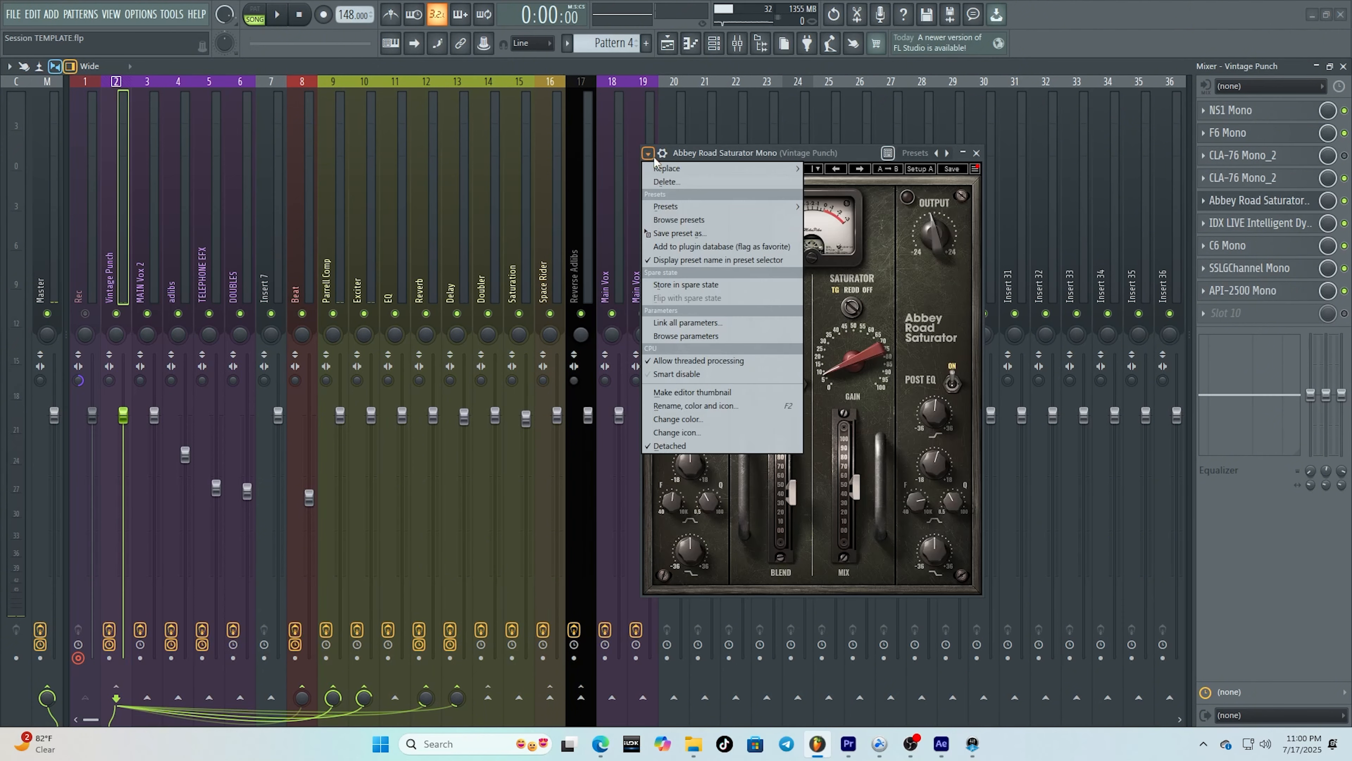
left_click(663, 154)
left_click(663, 155)
left_click(689, 178)
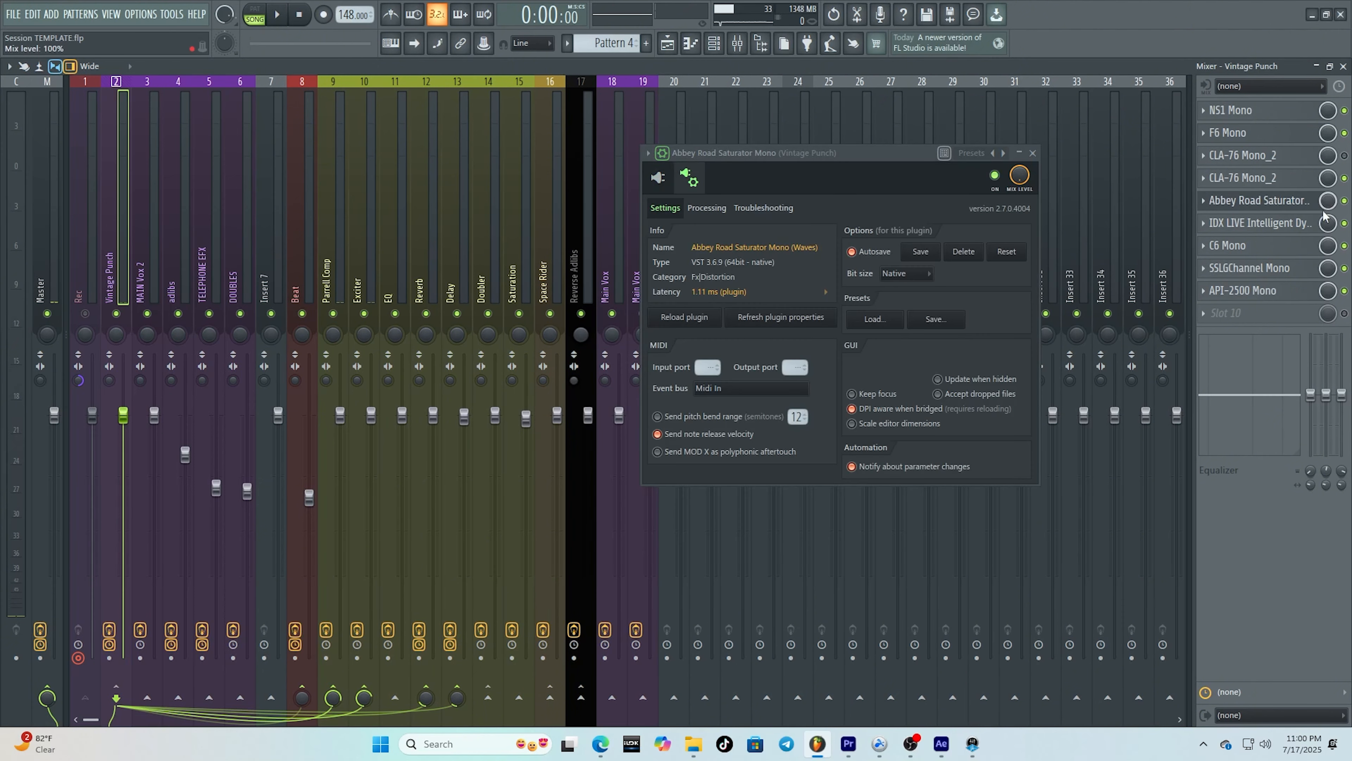
left_click(1278, 222)
left_click(558, 109)
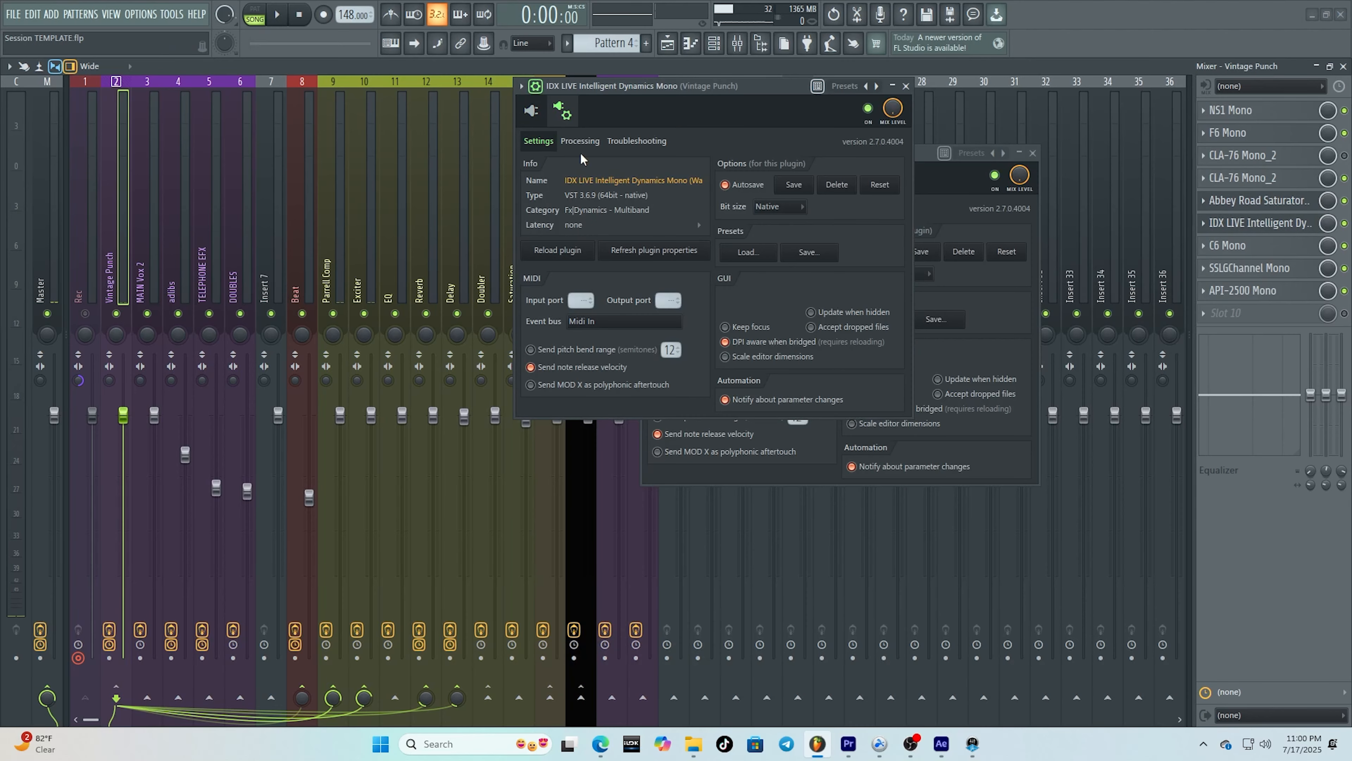
left_click(906, 86)
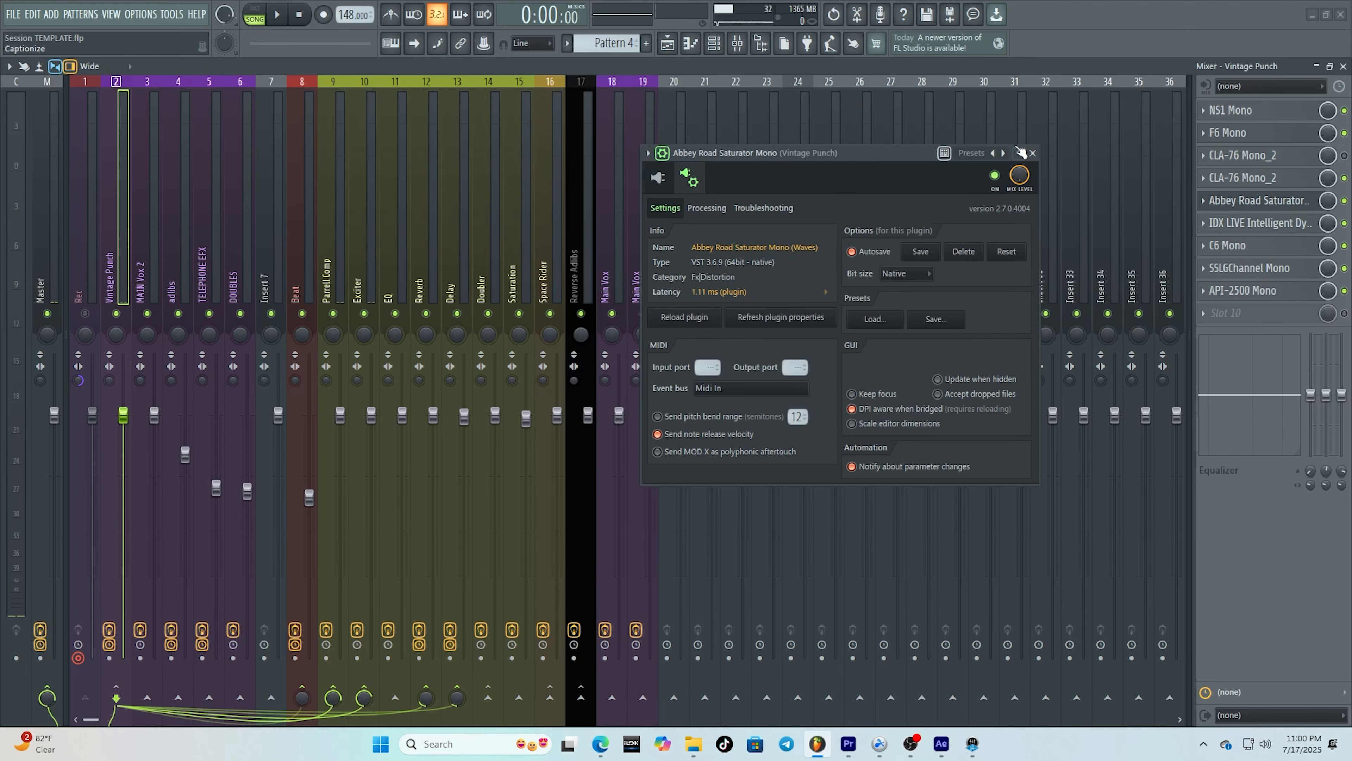
left_click(1032, 153)
- Check the latency of C6 Mono on the Vintage Punch track and disable that effect
left_click(1300, 246)
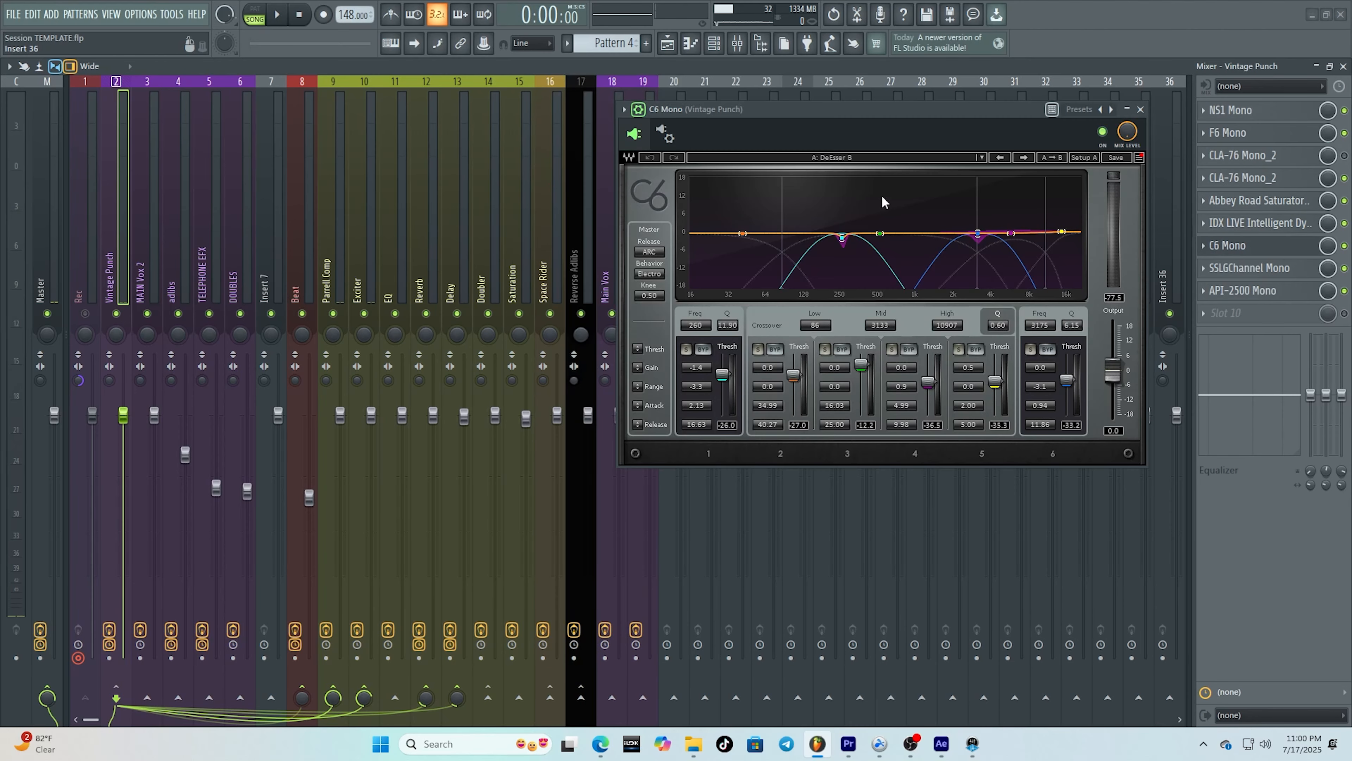
left_click(665, 135)
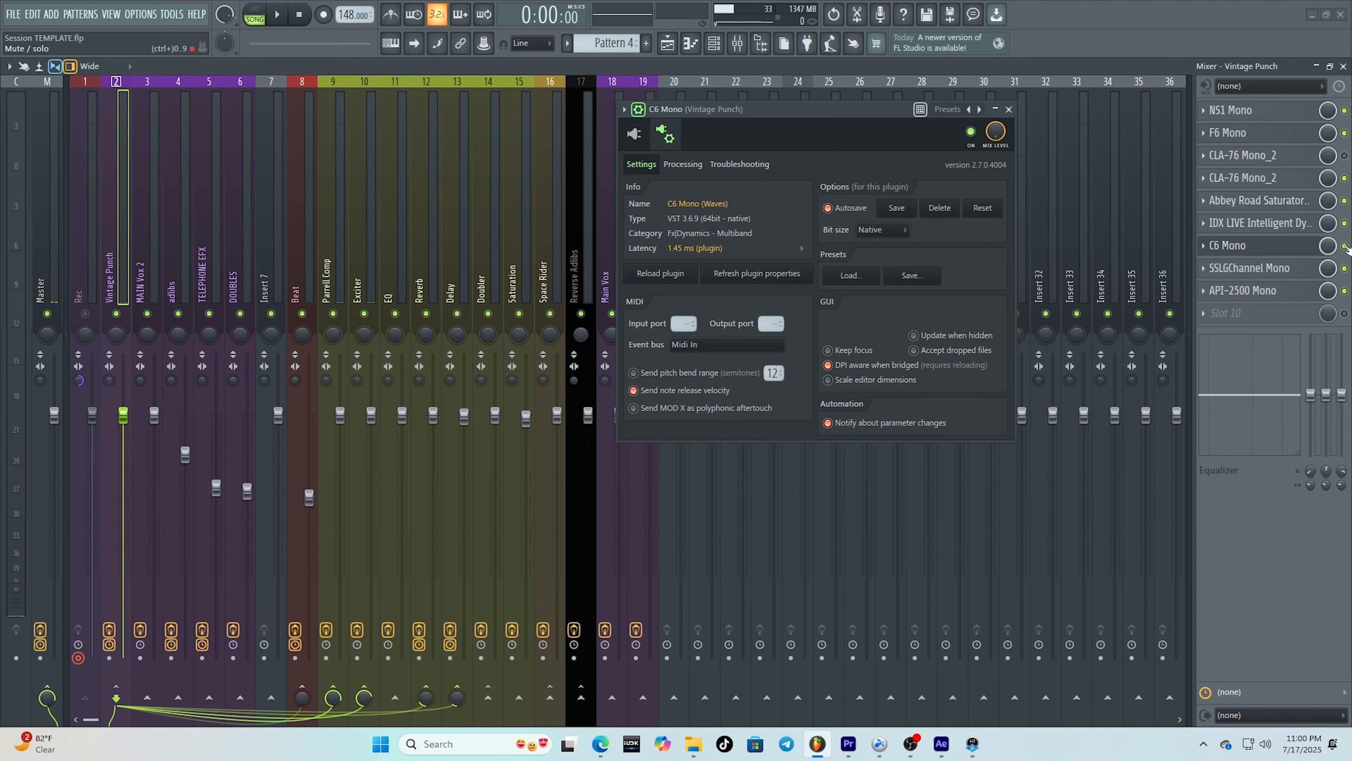
left_click(1008, 109)
- Check the latency of SSLGChannel Mono on the Vintage Punch track and disable that effect
left_click(1244, 268)
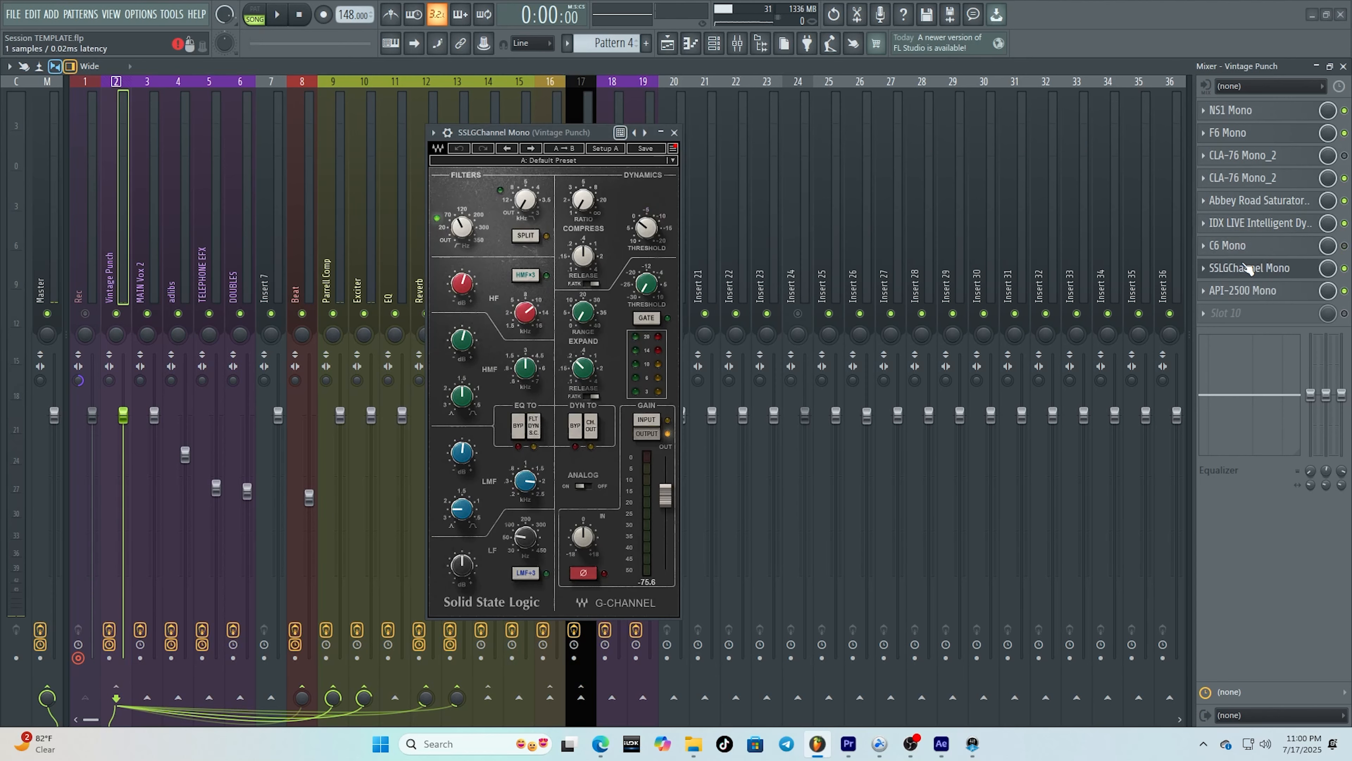
left_click(447, 133)
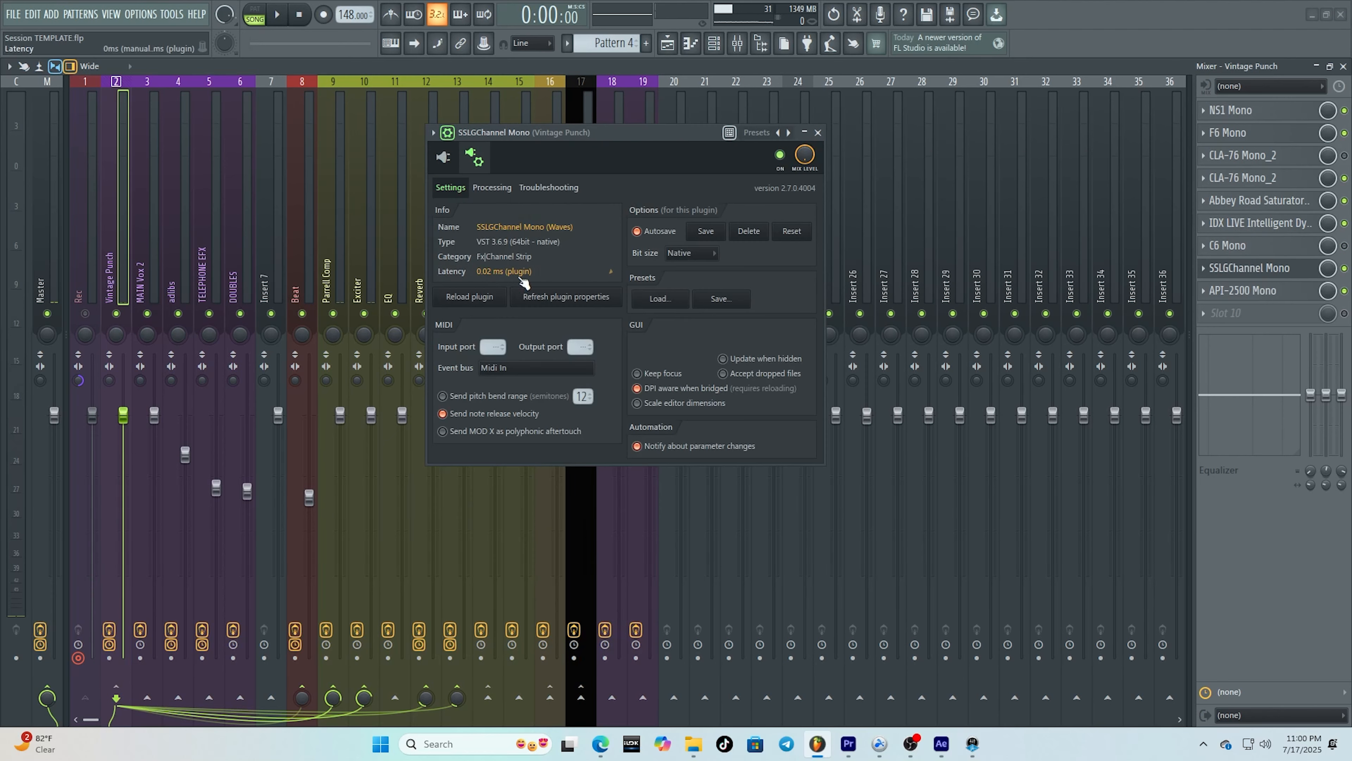
left_click(818, 132)
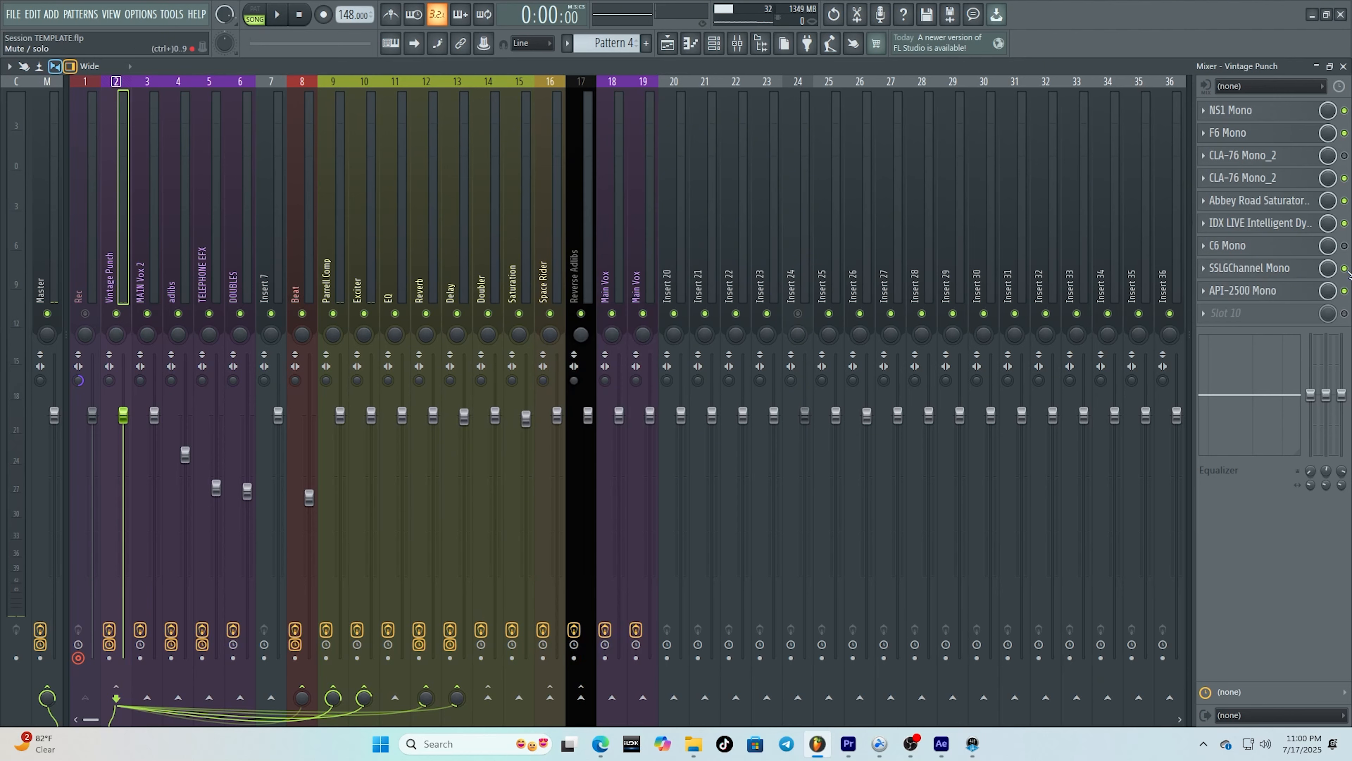
- Examine the latency in the wrapper settings of API-2500 Mono on the Vintage Punch track
left_click(1264, 289)
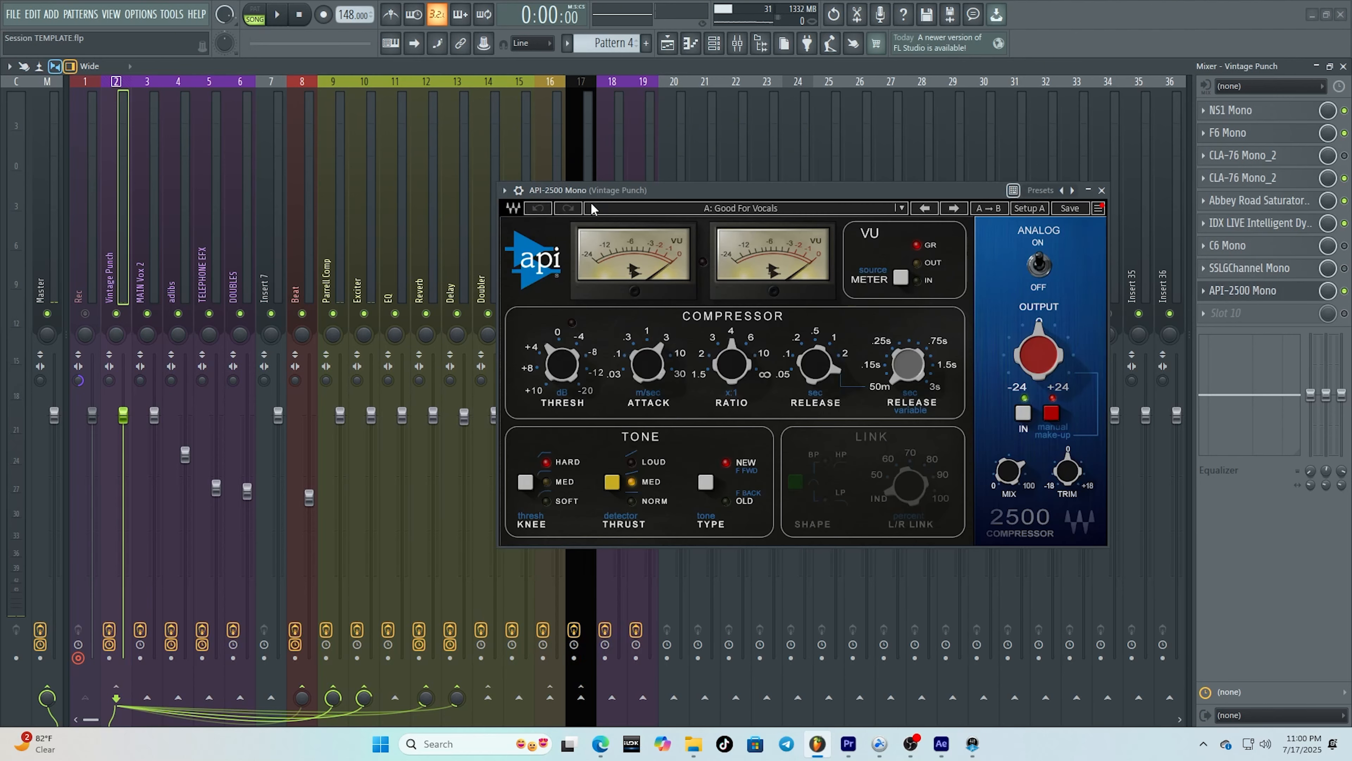
left_click(505, 190)
left_click(548, 216)
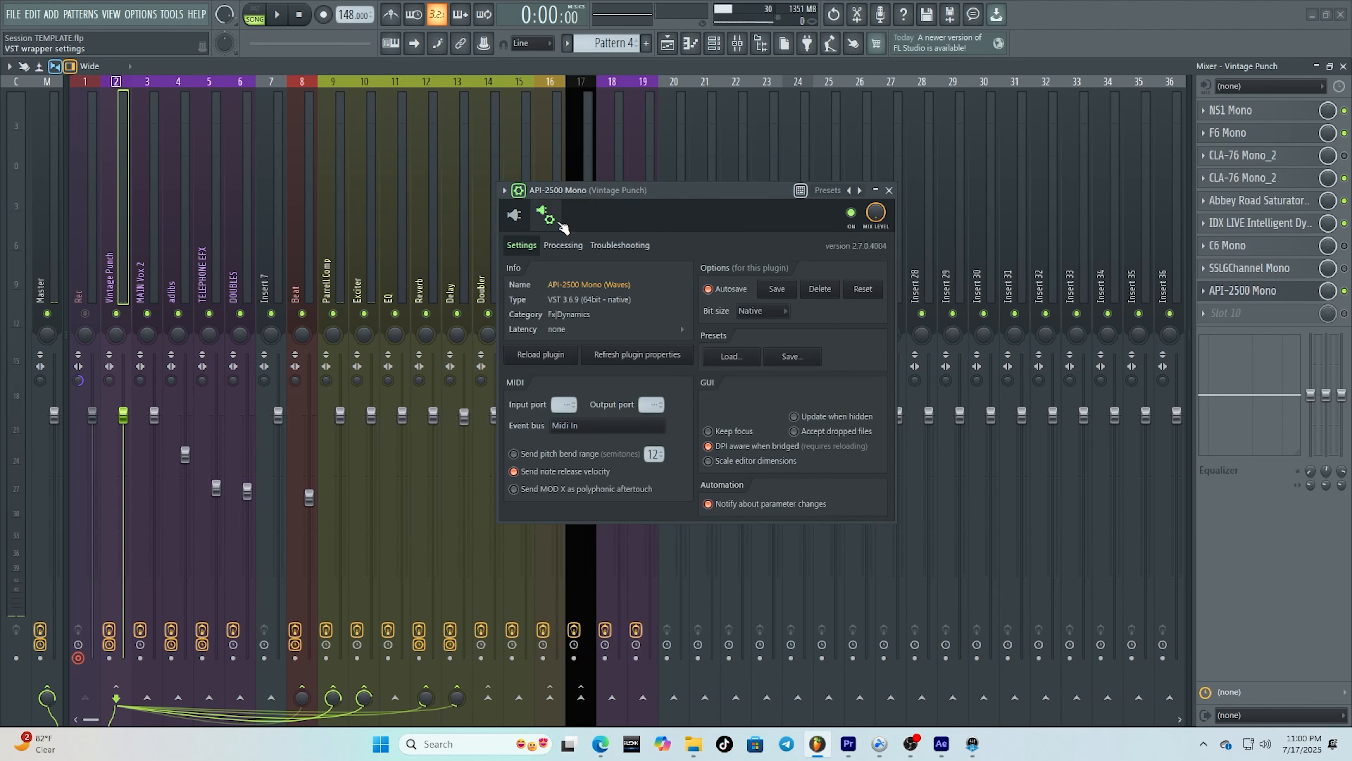
left_click(889, 191)
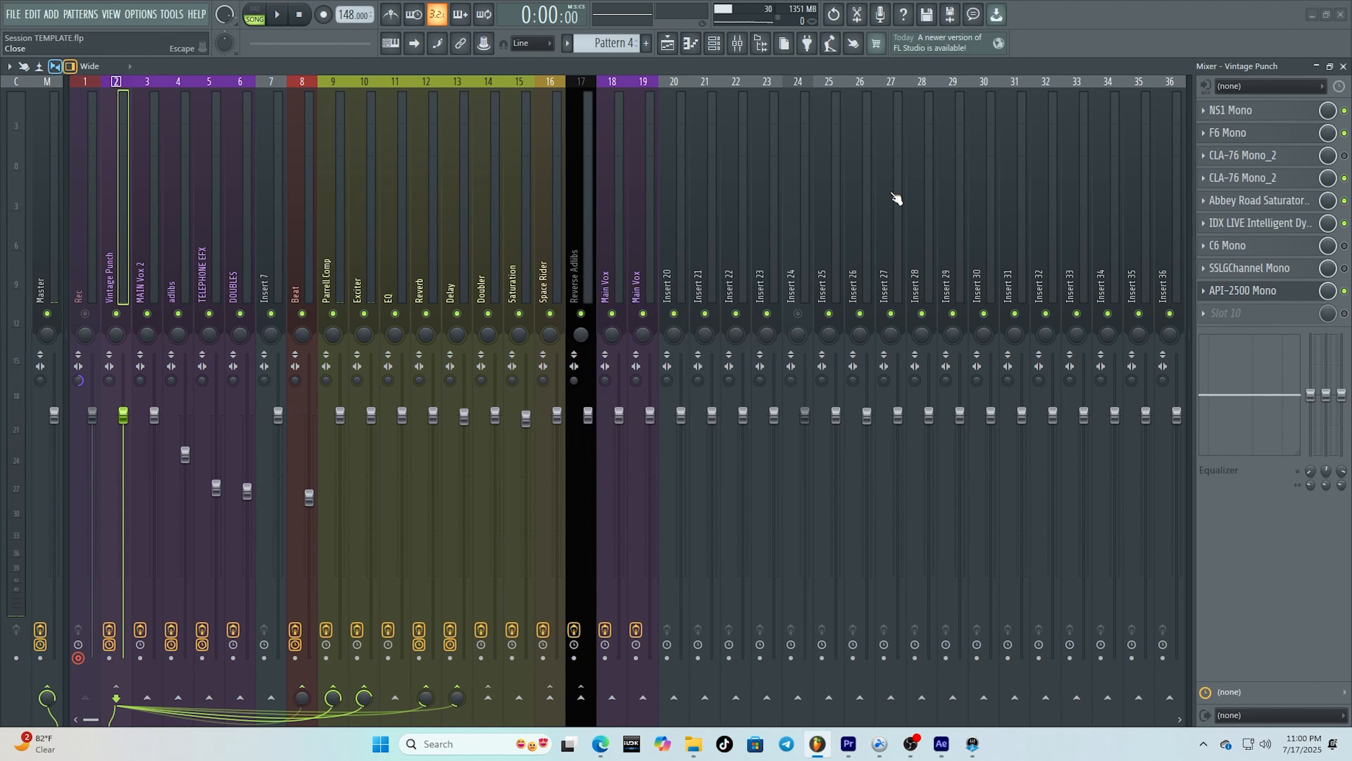
left_click(1251, 290)
left_click(1255, 294)
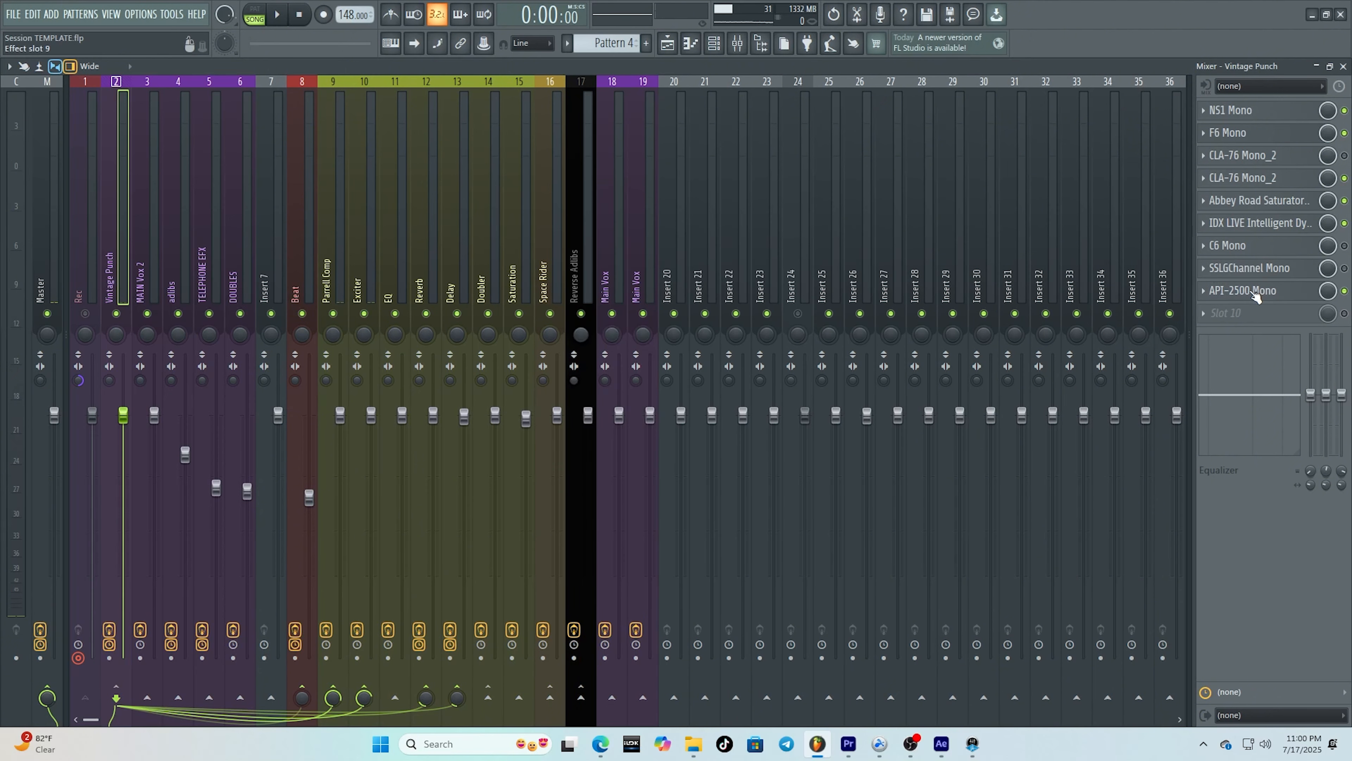
- Recheck the latency of Abbey Road Saturator Mono on the Vintage Punch track and disable that effect
left_click(1294, 202)
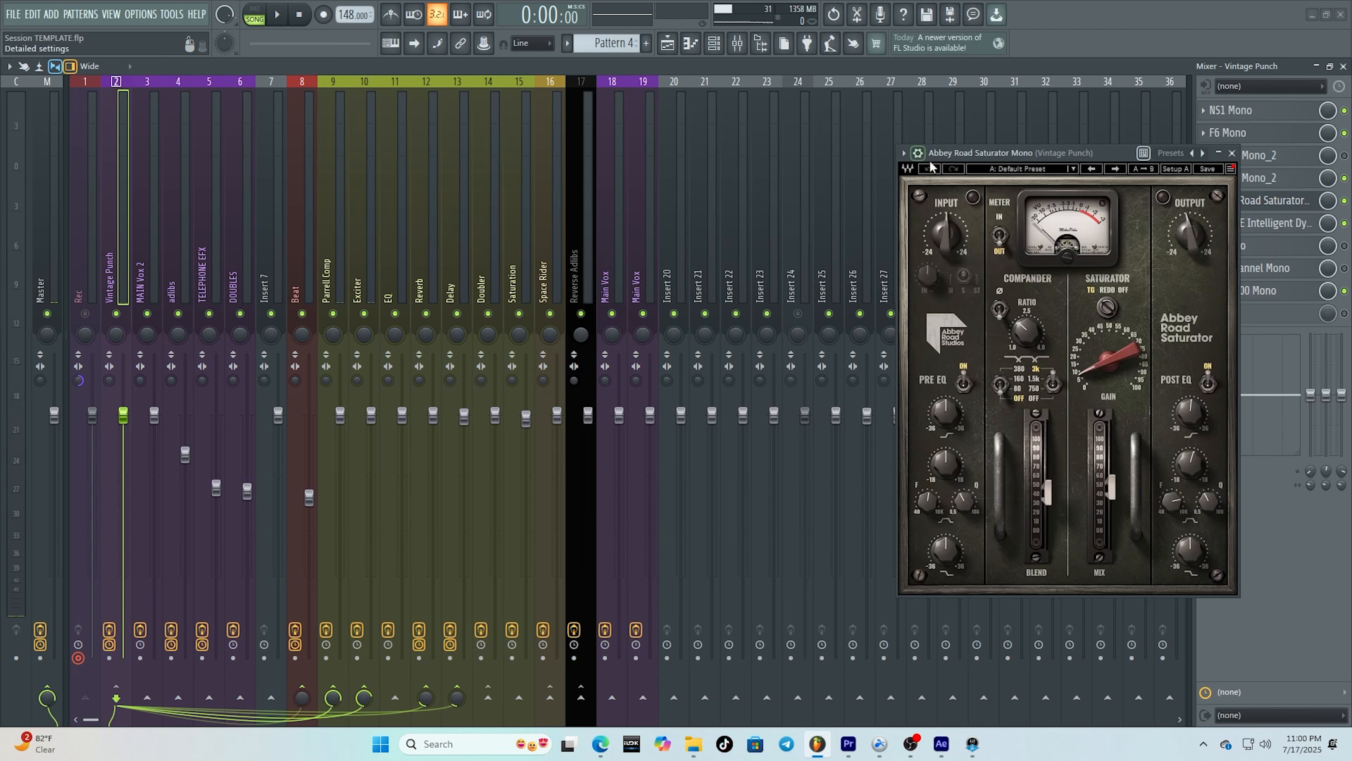
left_click(918, 153)
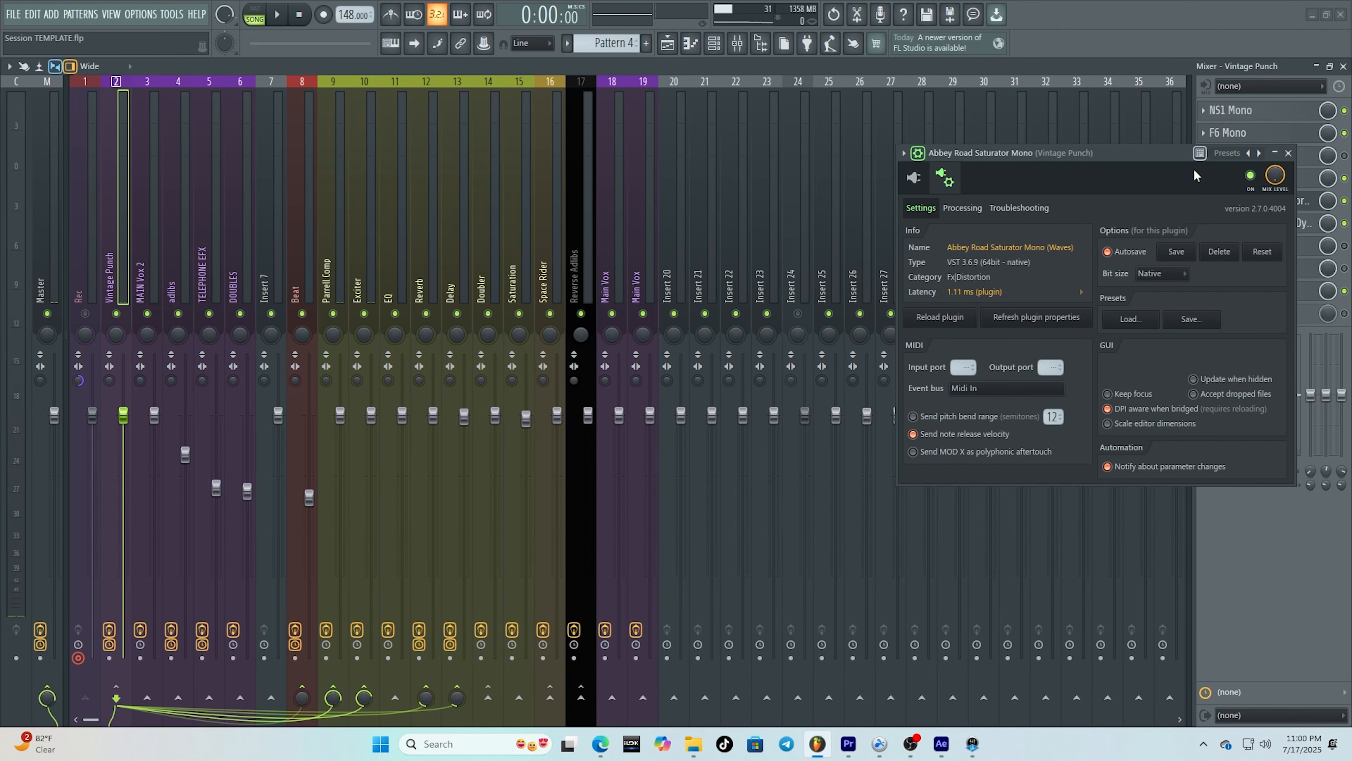
left_click(1289, 153)
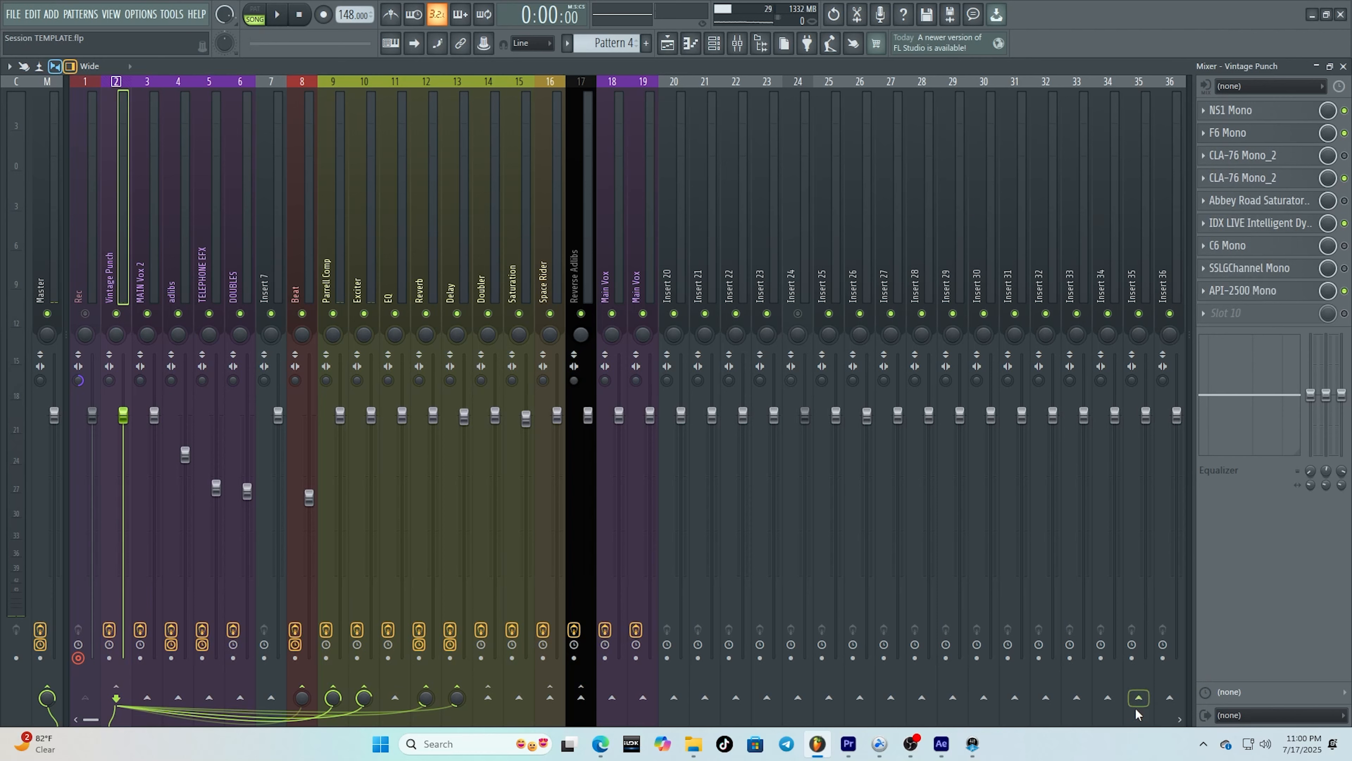
- Disable all effect slots at once on the adlibs mixer track using the slot Solo option
left_click(143, 285)
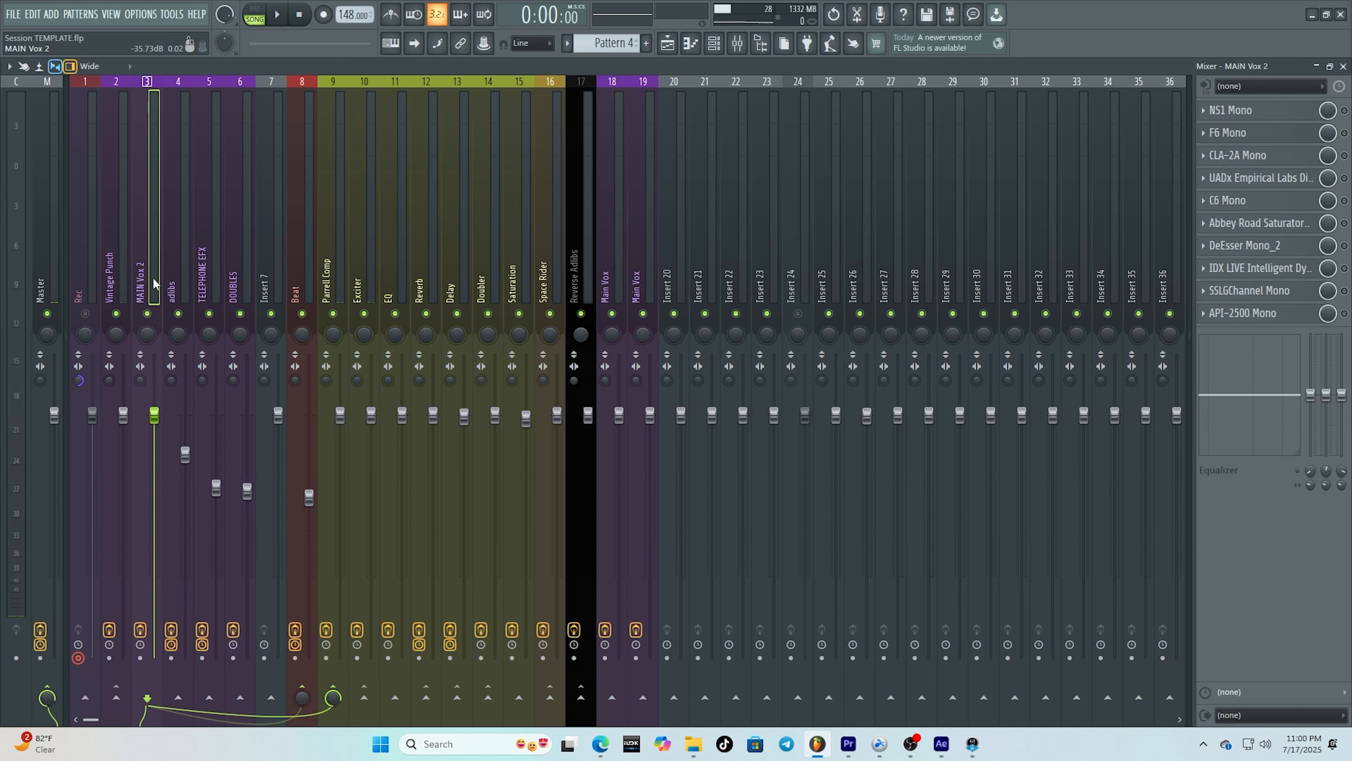
left_click(172, 286)
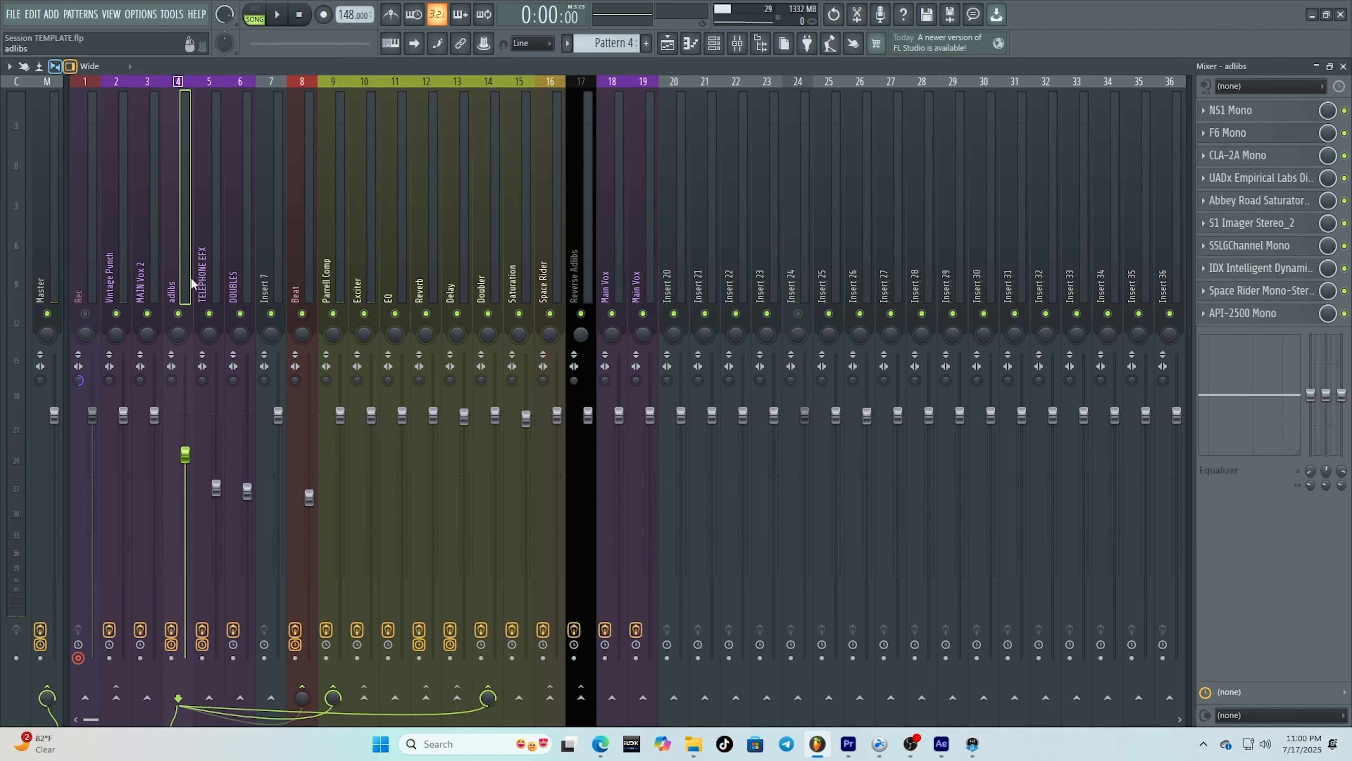
right_click(1347, 118)
left_click(1343, 124)
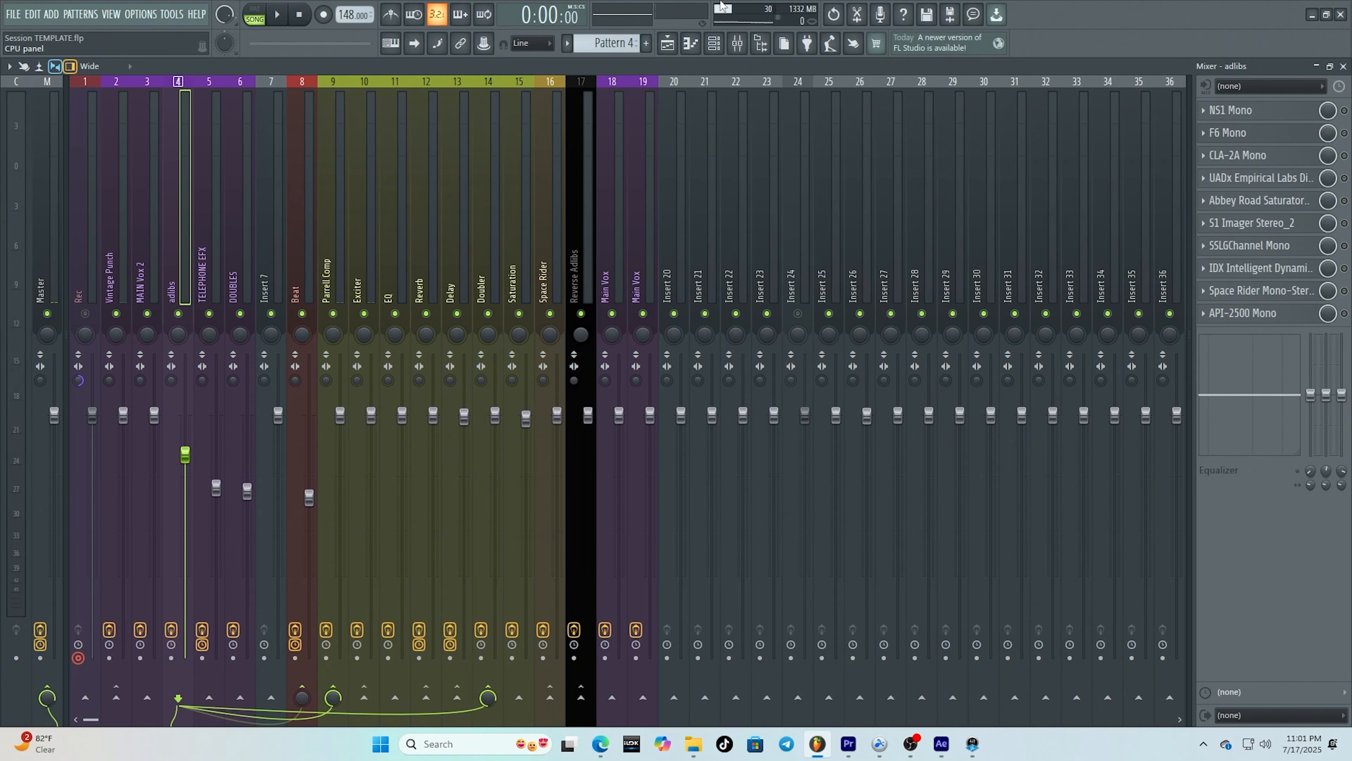
- Re-enable all effects on the adlibs track to compare the CPU load, and disable them all again
right_click(1345, 110)
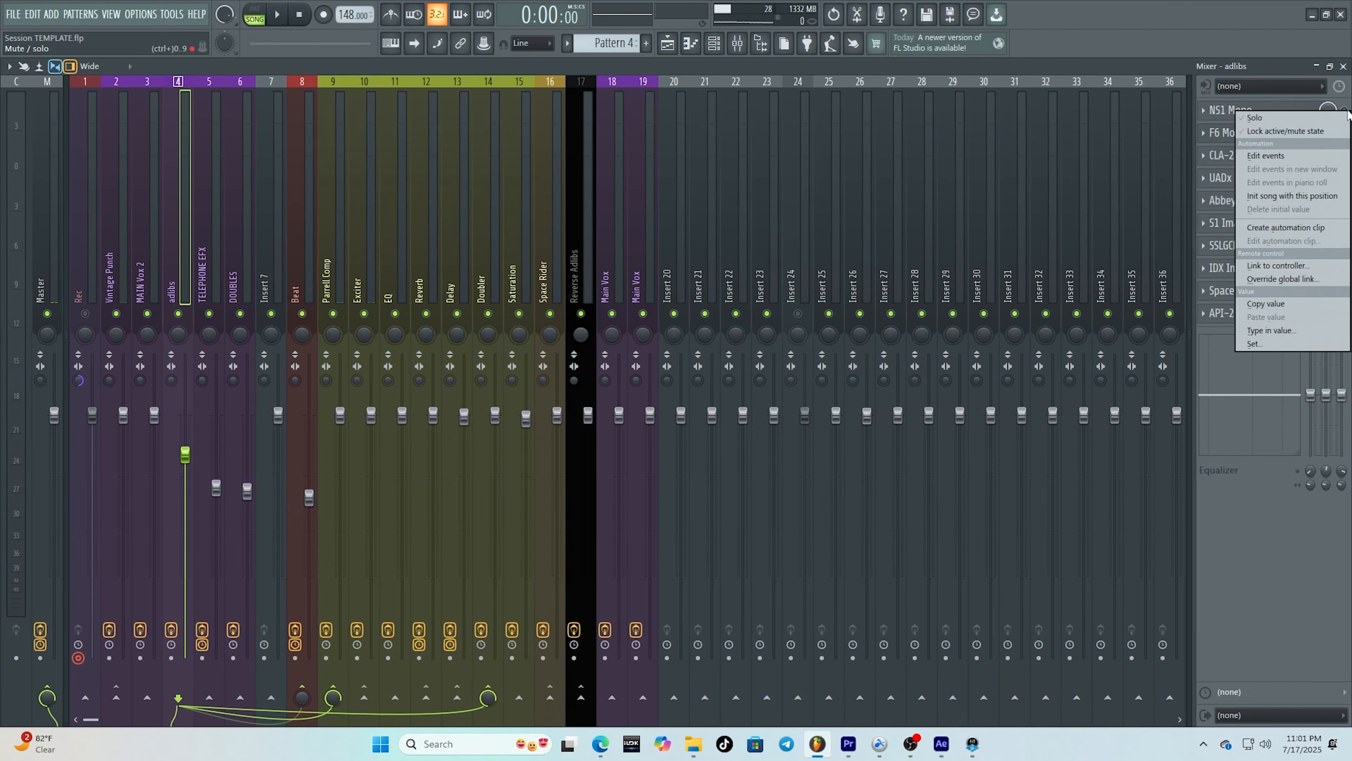
left_click(1336, 117)
right_click(1346, 111)
left_click(1347, 116)
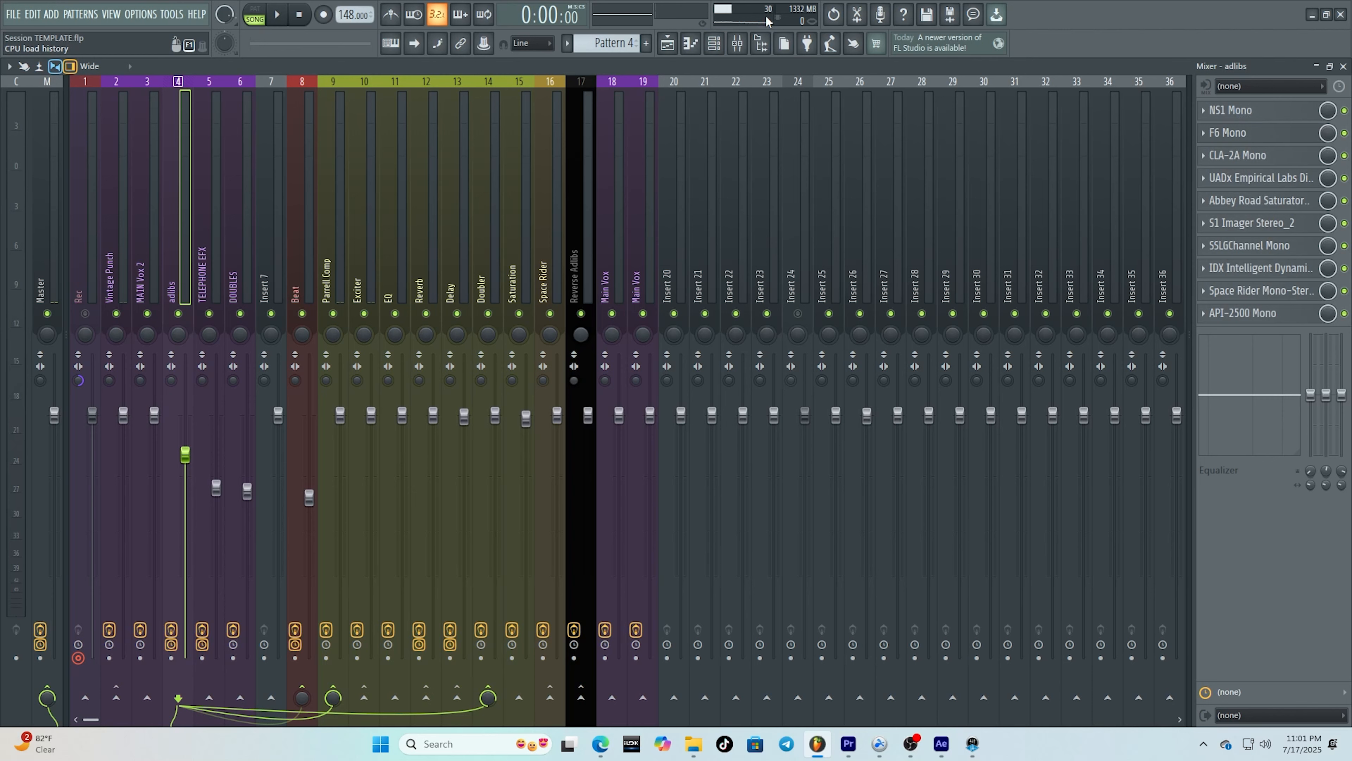
right_click(1345, 110)
left_click(1337, 120)
- Disable all effect slots at once on the TELEPHONE EFX mixer track using the slot Solo option
left_click(209, 266)
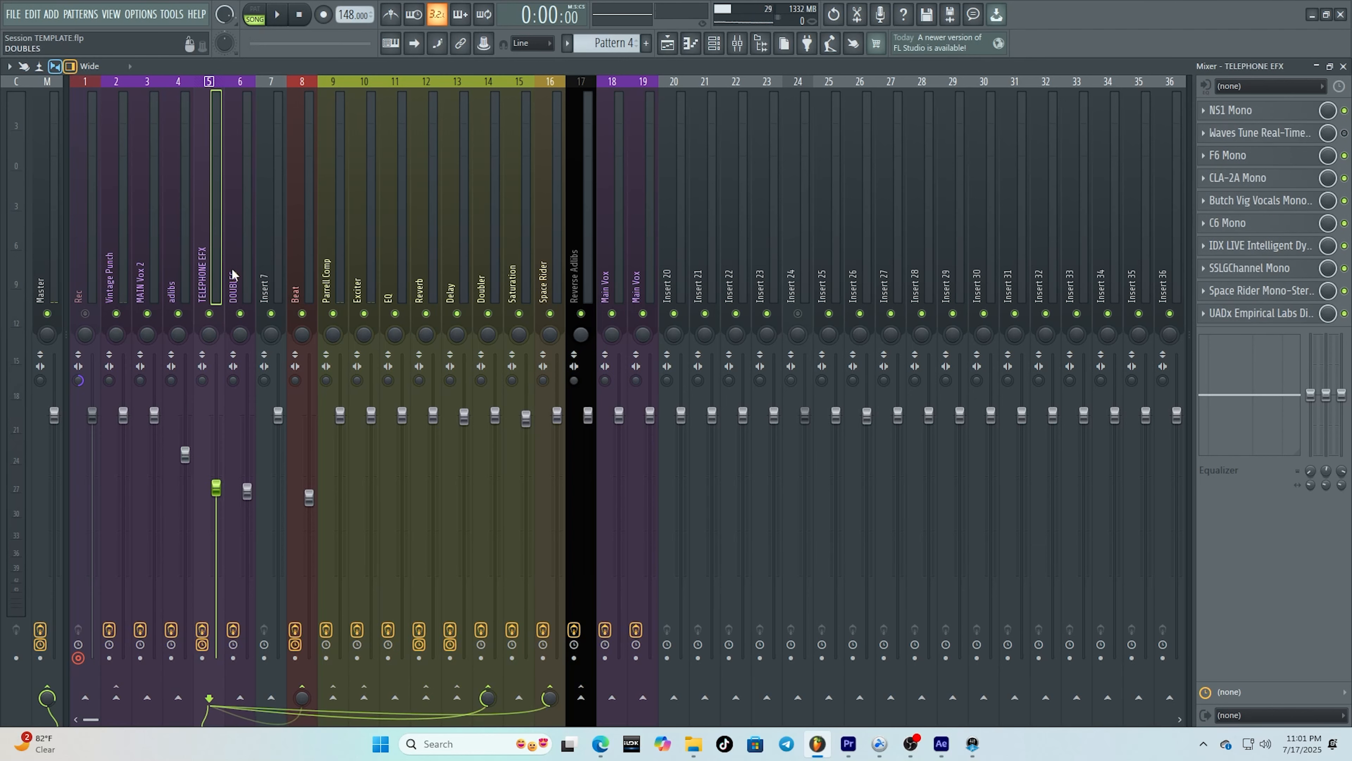
right_click(1343, 133)
left_click(1340, 141)
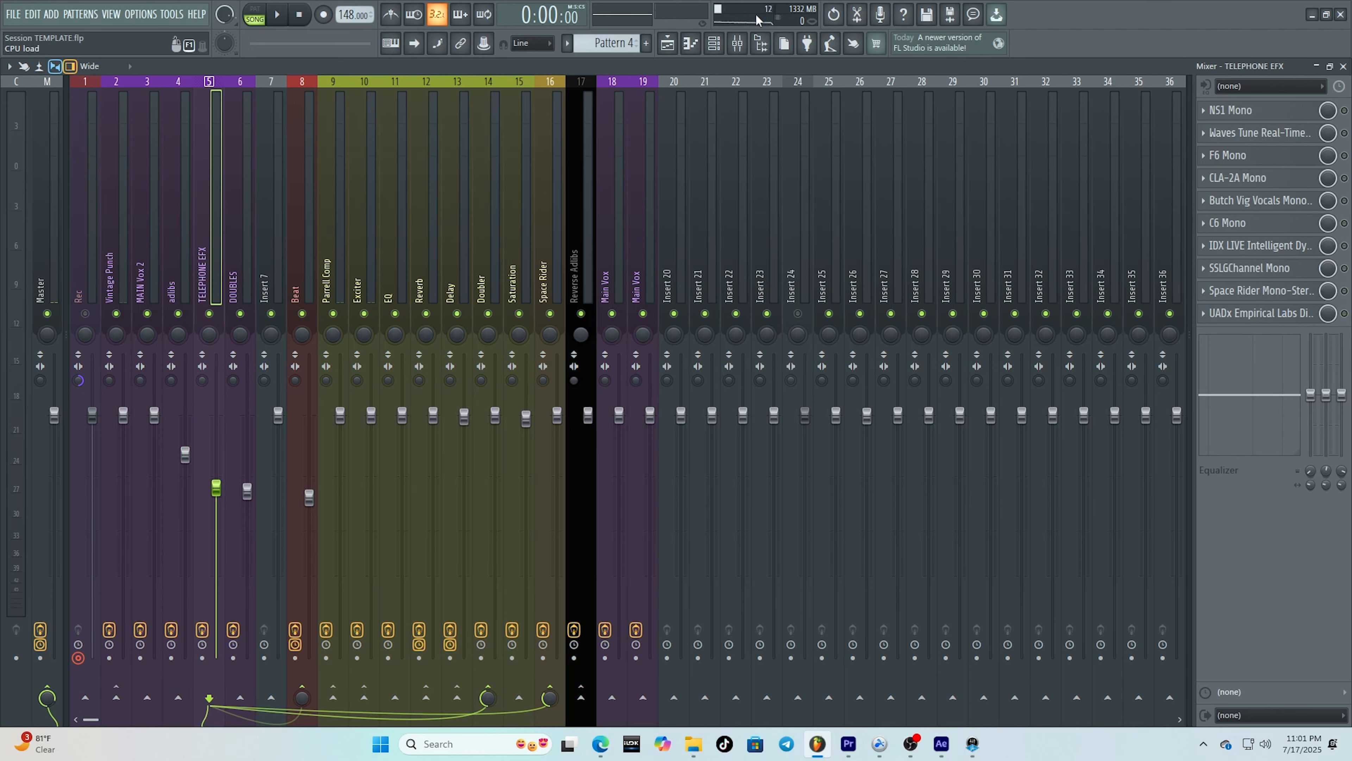
- Review the effect slots of the DOUBLES, both Main Vox, Parrell Comp, Vintage Punch and Rec mixer tracks
left_click(234, 269)
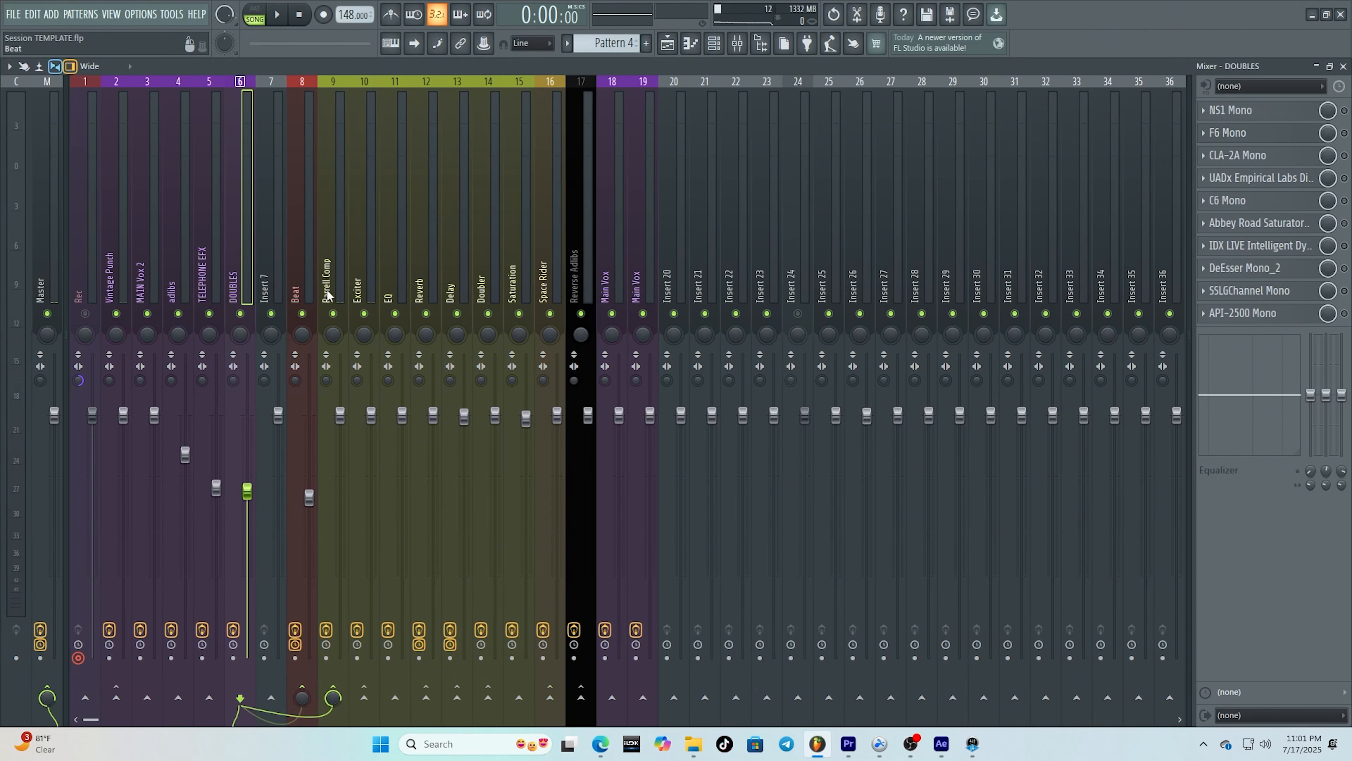
left_click(612, 280)
left_click(642, 282)
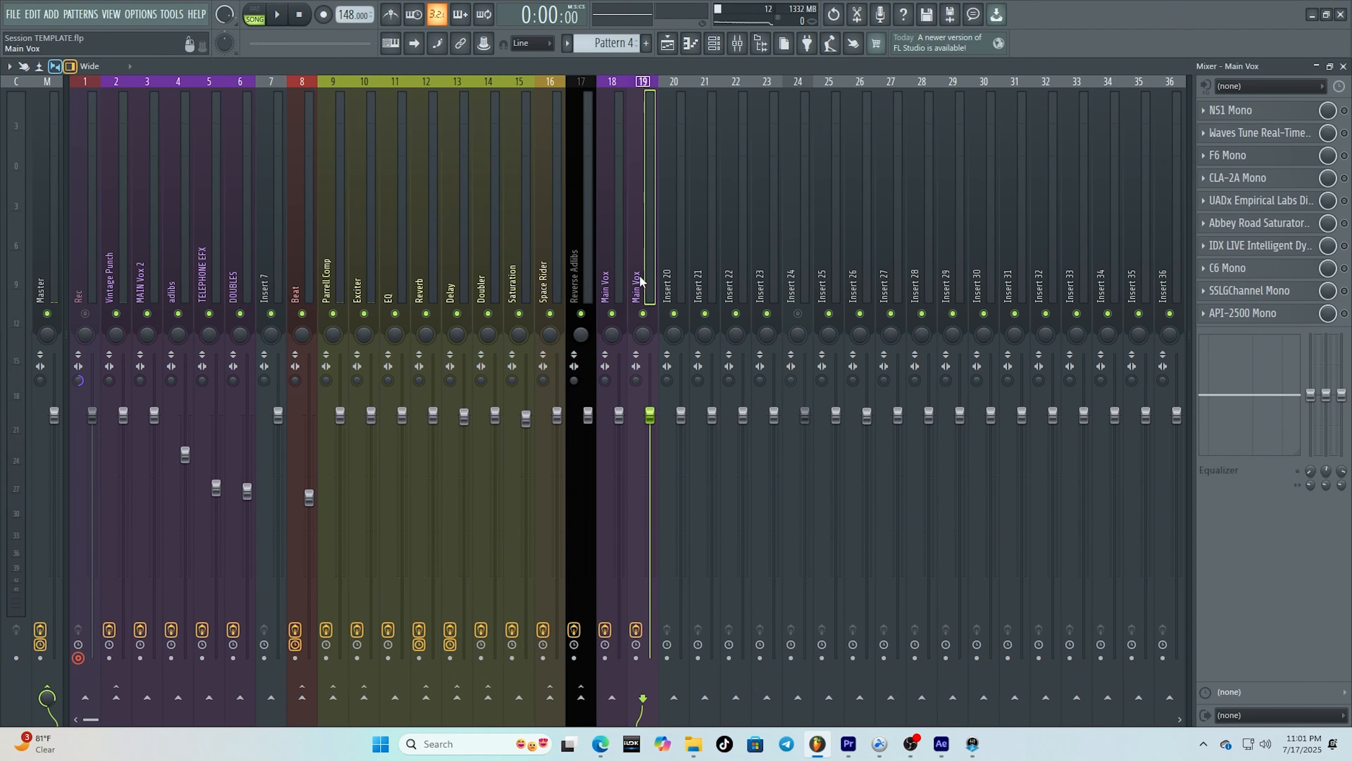
left_click(334, 281)
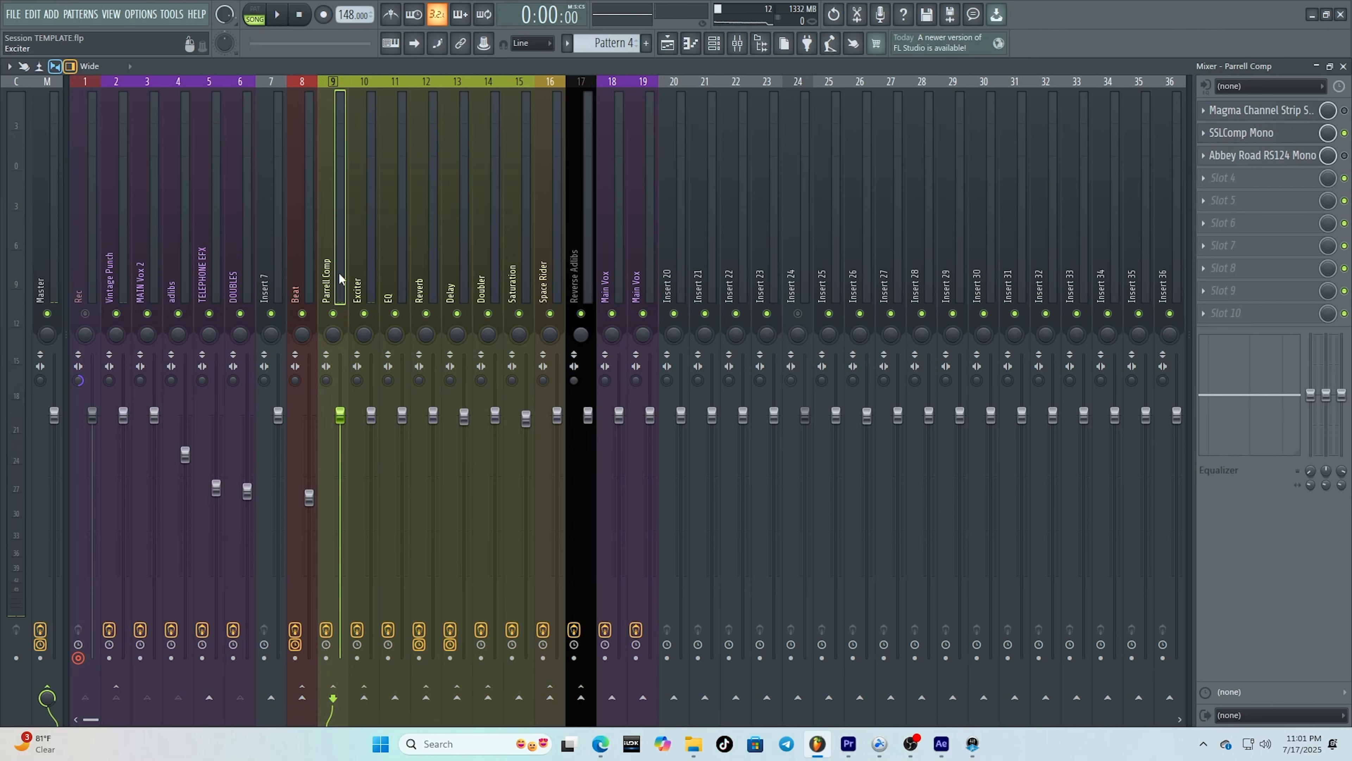
left_click(115, 274)
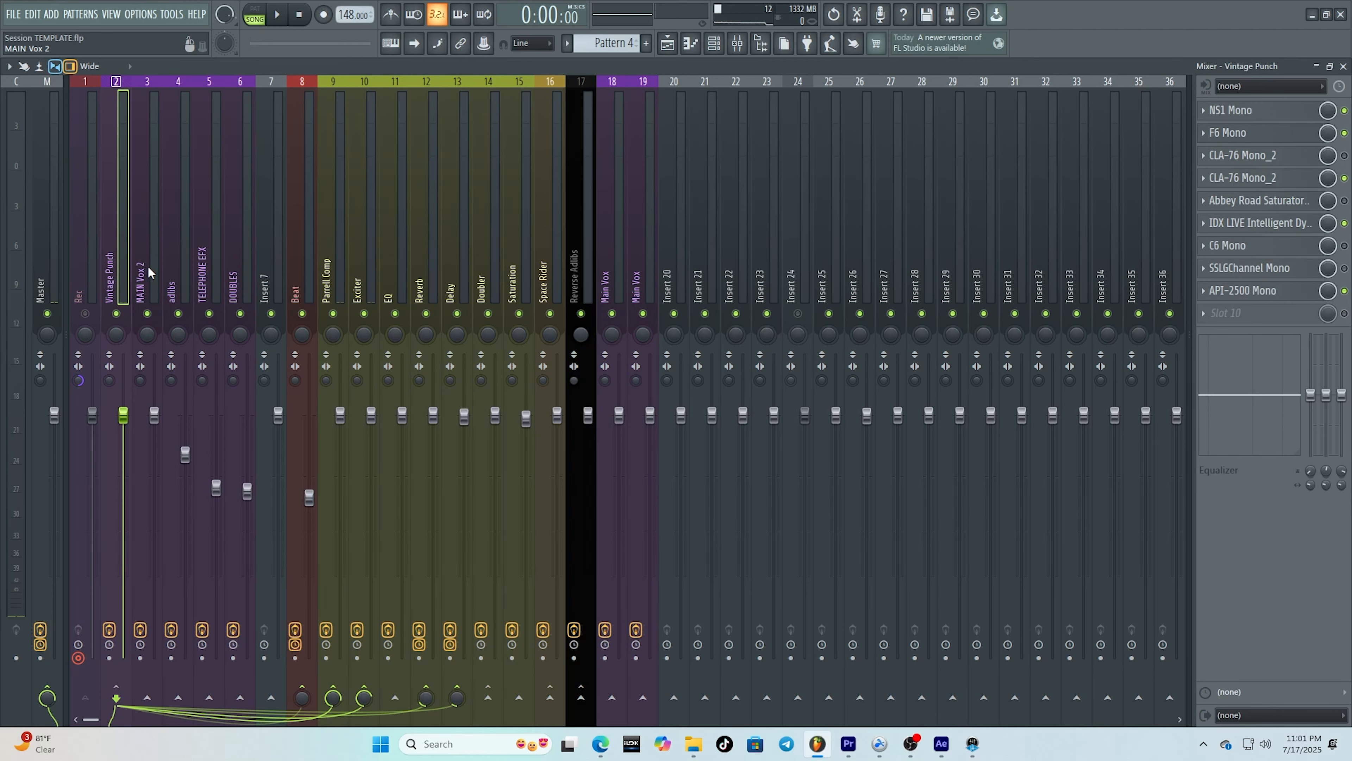
left_click(98, 306)
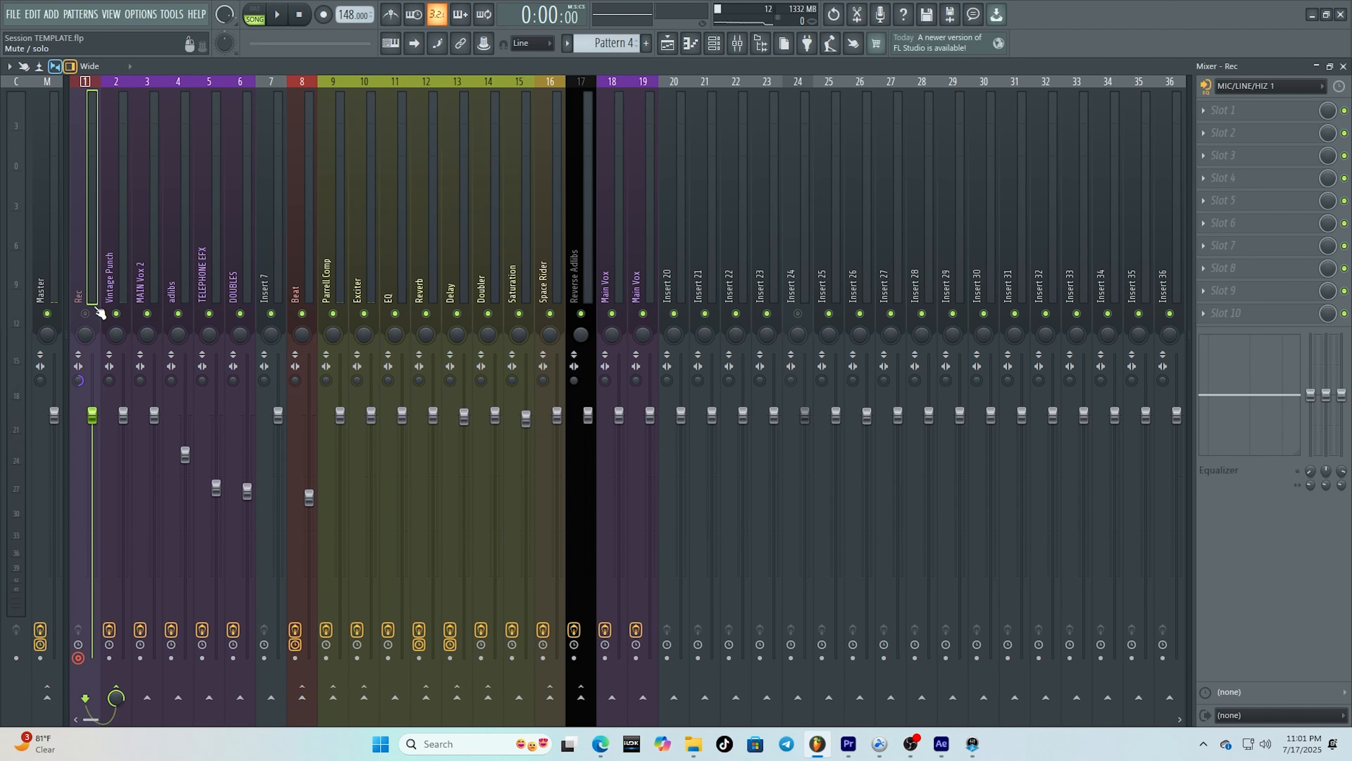
- Show the playlist, switch to the Edge browser and open YouTube in a new tab
left_click(668, 43)
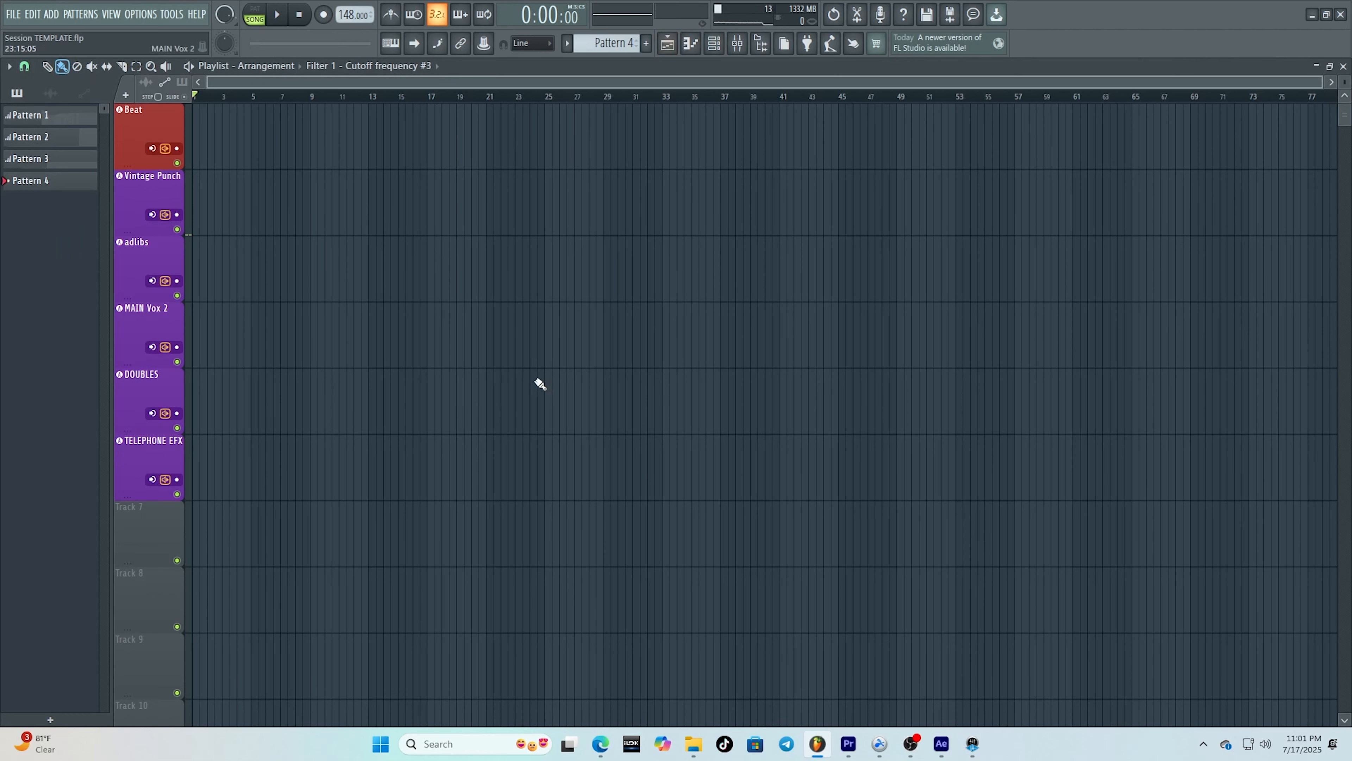
left_click(600, 744)
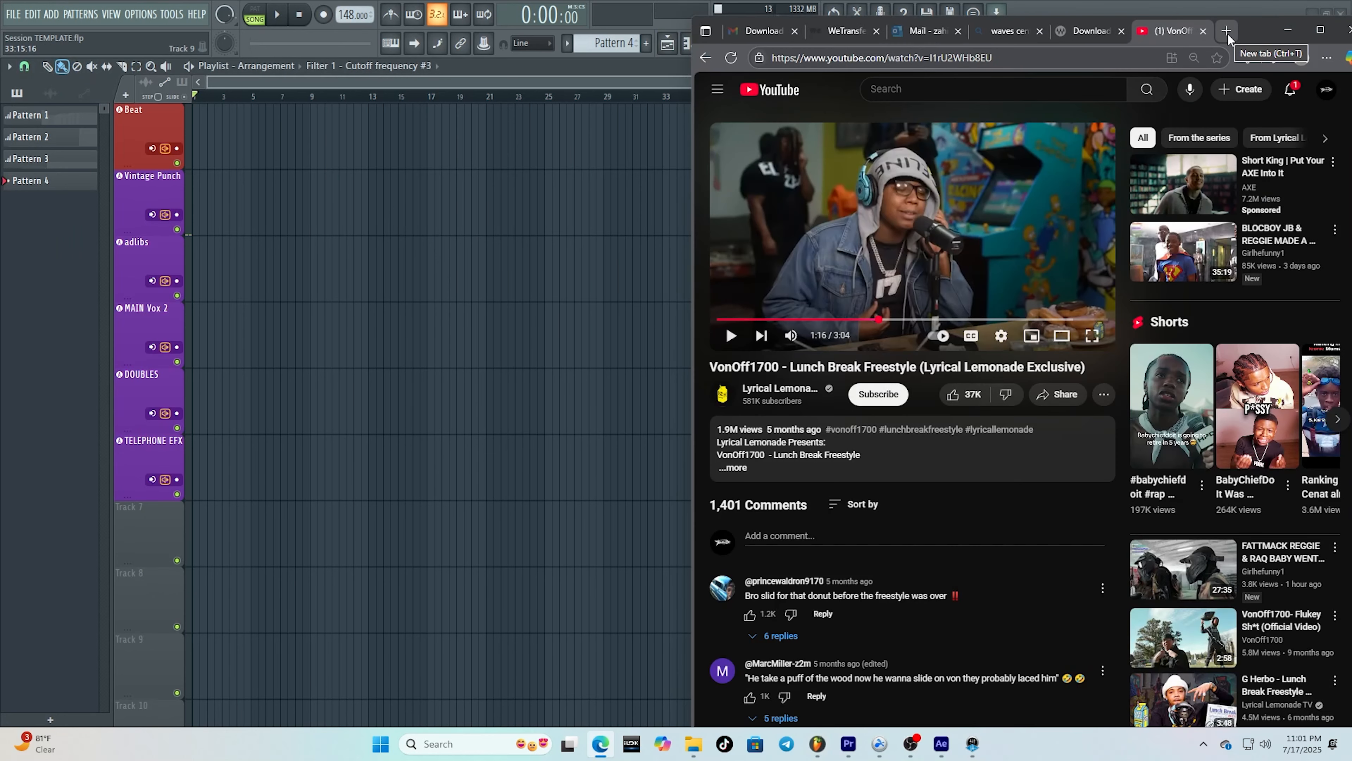
left_click(1227, 33)
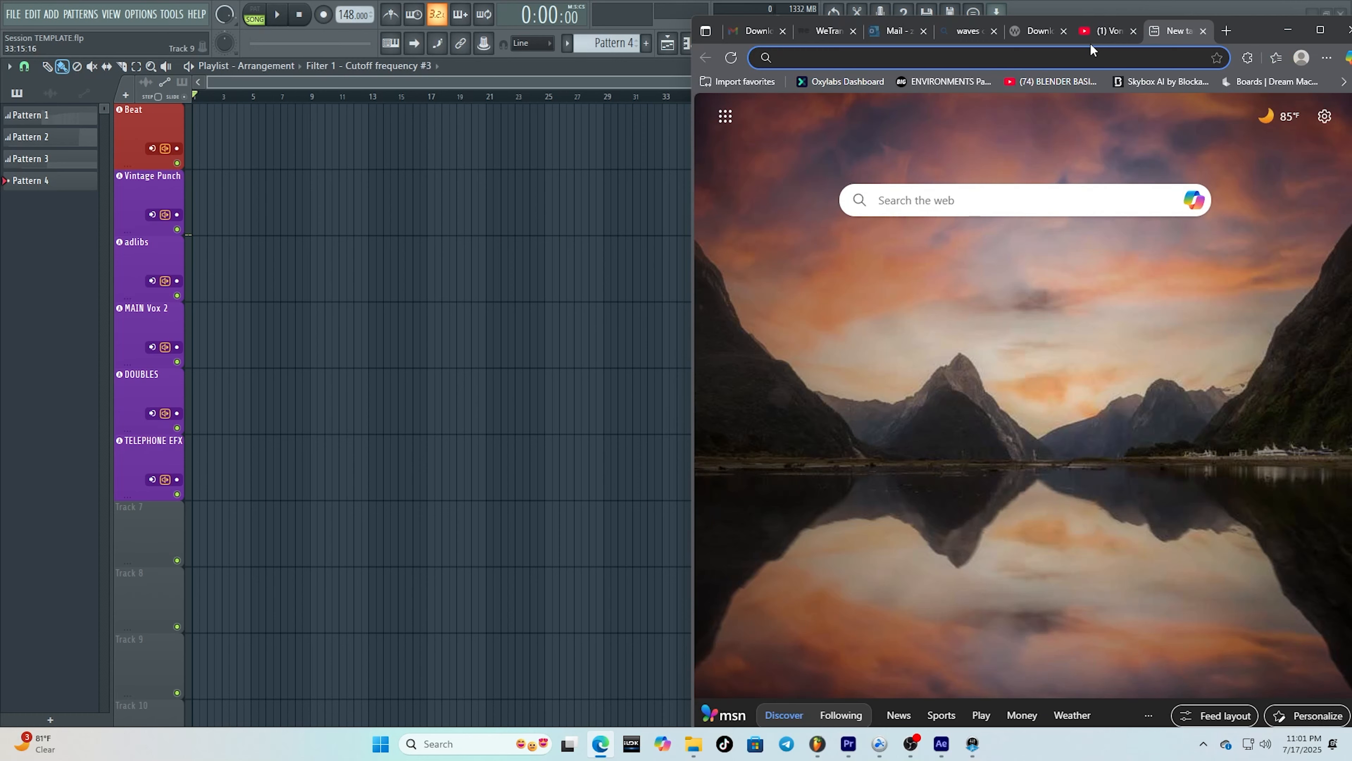
type("y")
key("Return")
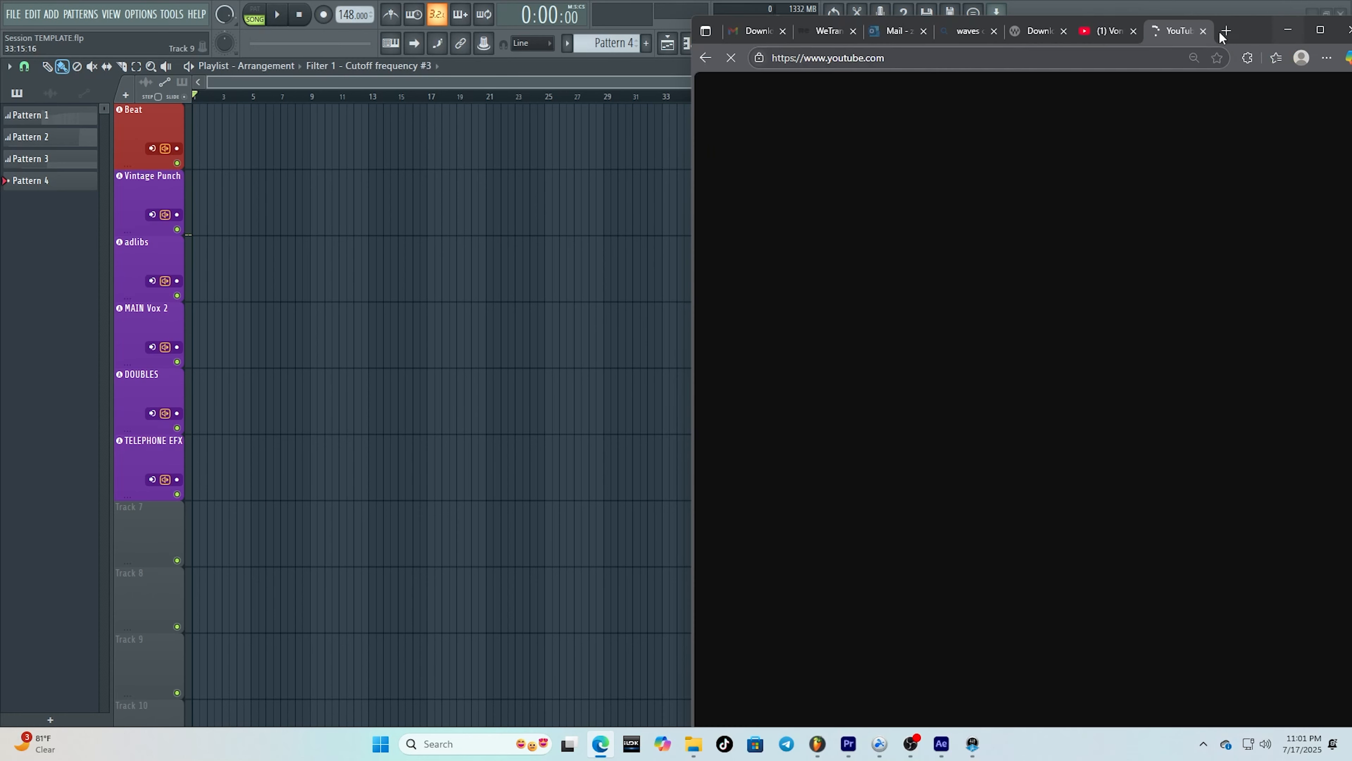
- Search the web for "yt to mp3 download free" in another new browser tab
left_click(1222, 31)
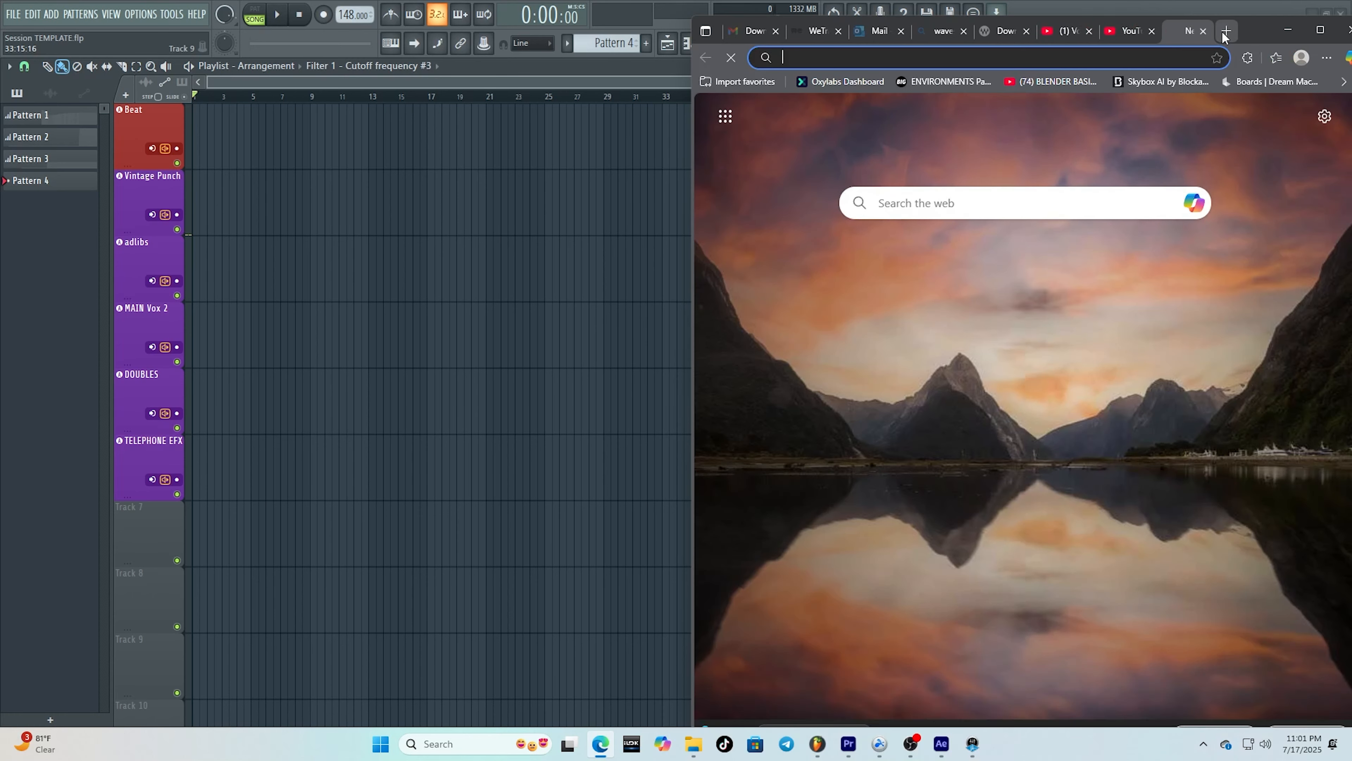
type("yt")
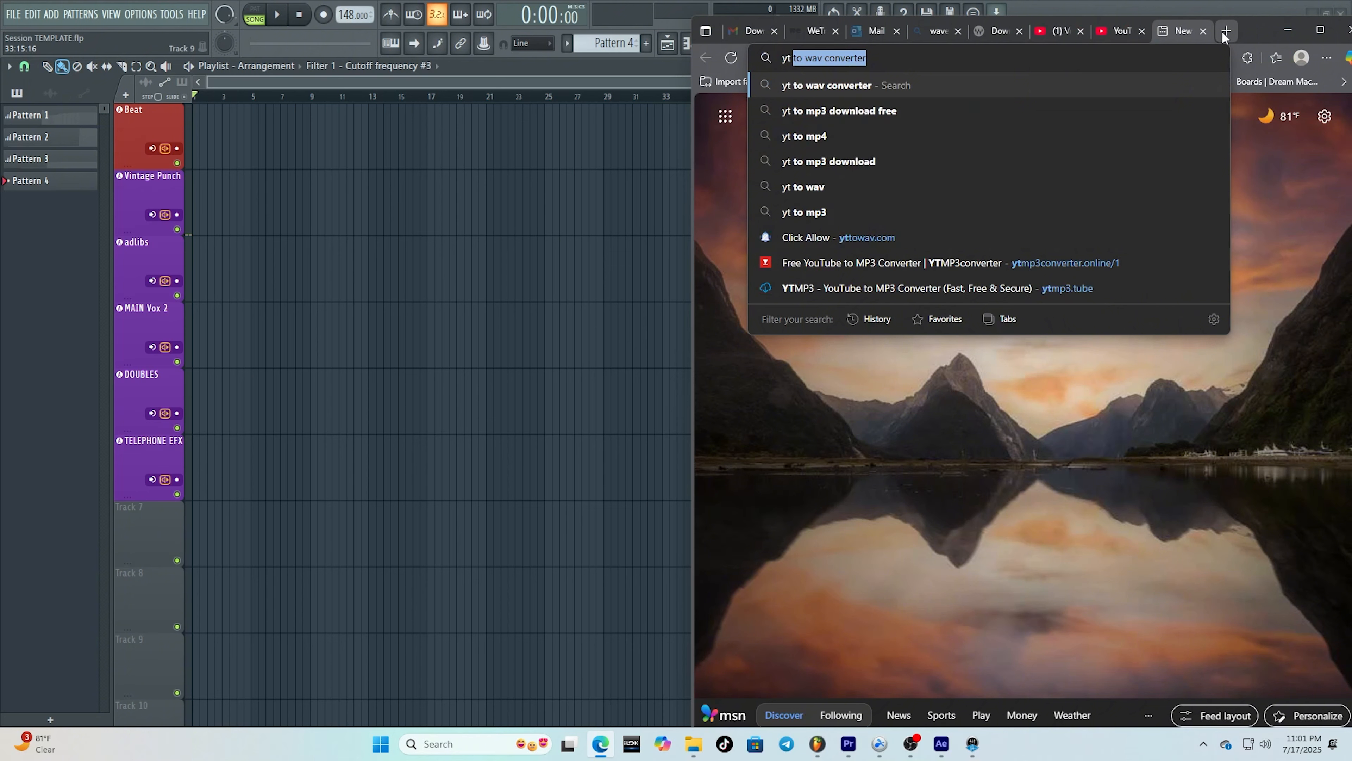
left_click(965, 111)
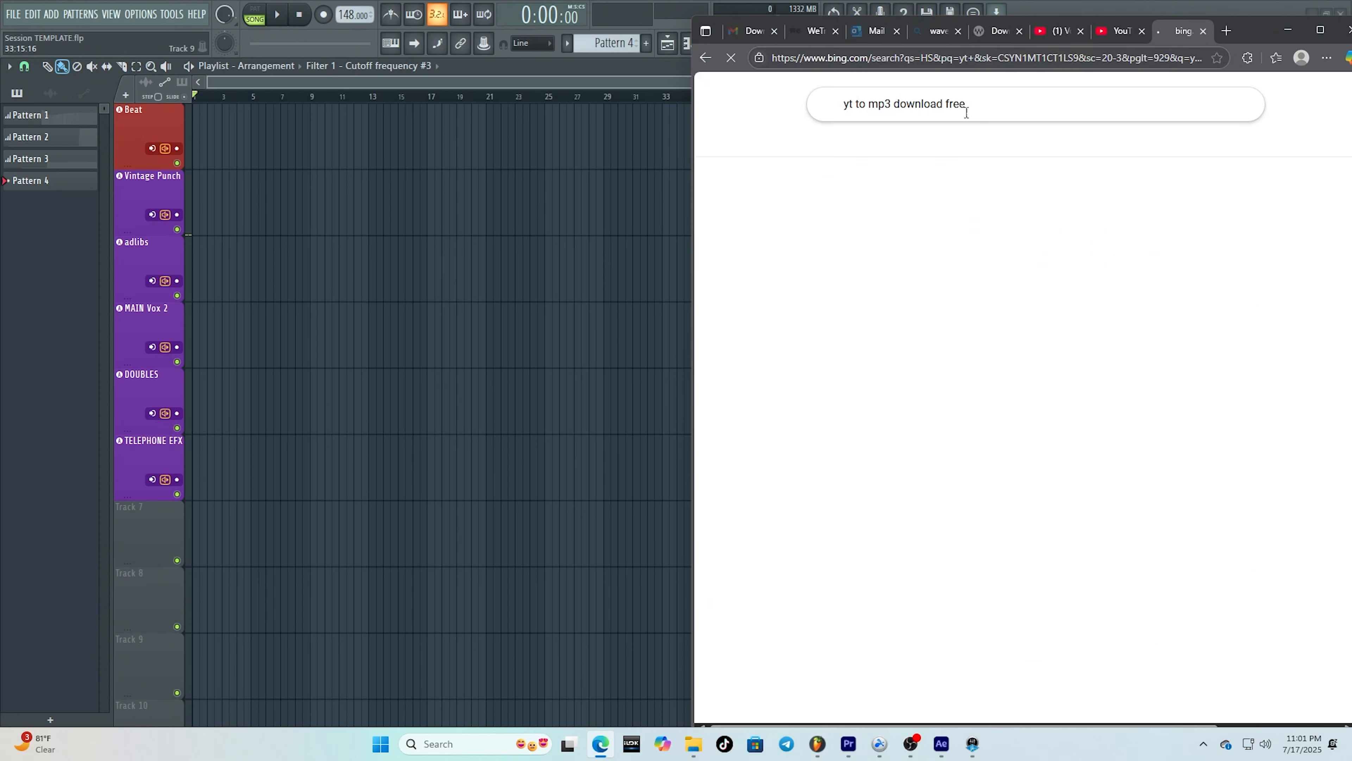
- Open the youconvert.net "Fast Youtube to MP3 Converter & Downloader" result and close the Bing search results tab
scroll(931, 261, "down", 1)
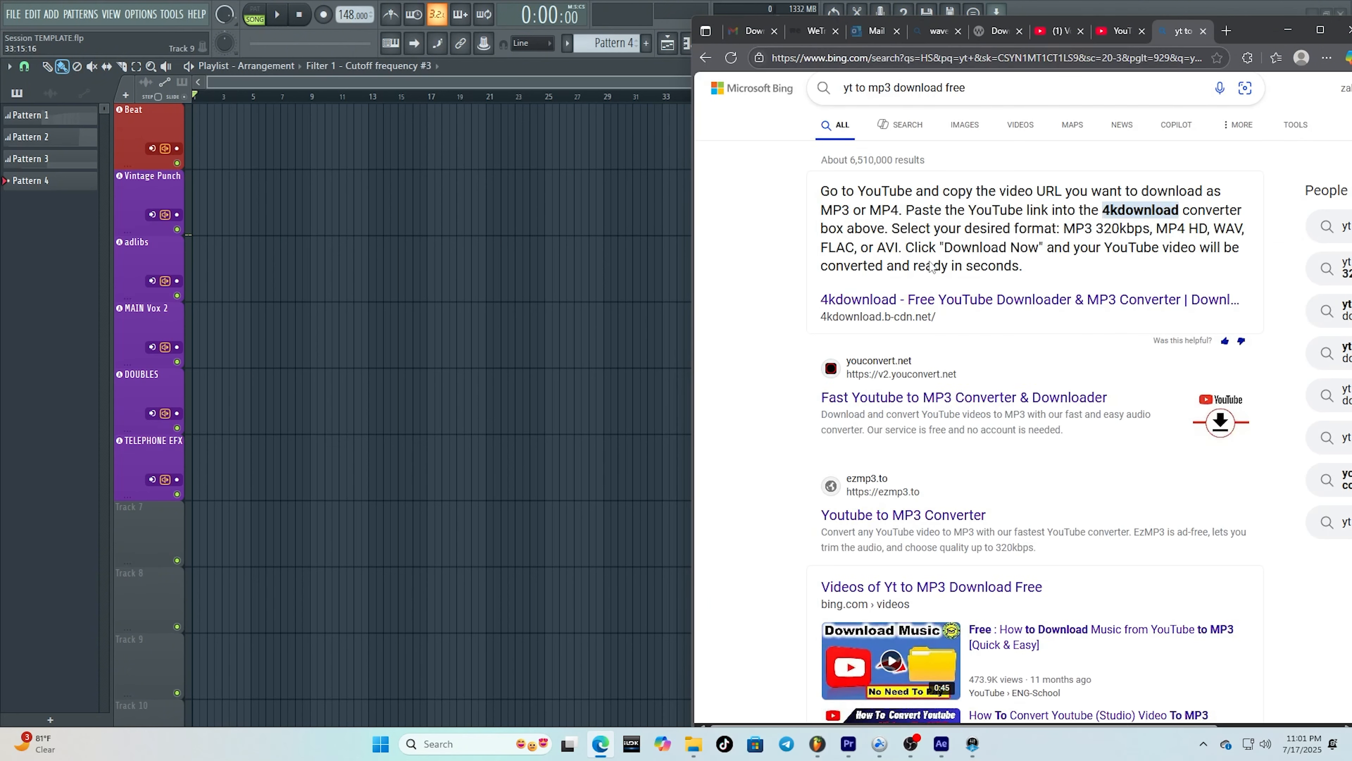
left_click(927, 342)
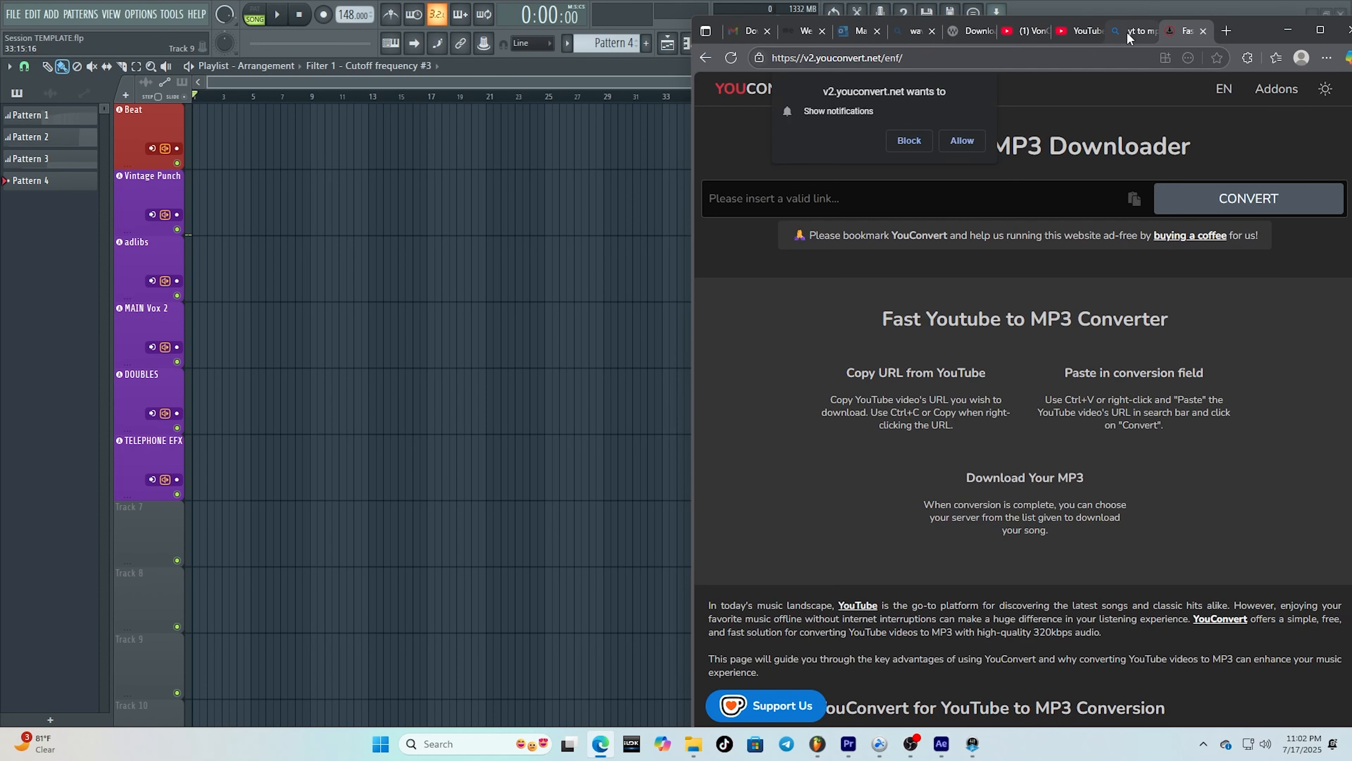
left_click(1086, 30)
left_click(1148, 32)
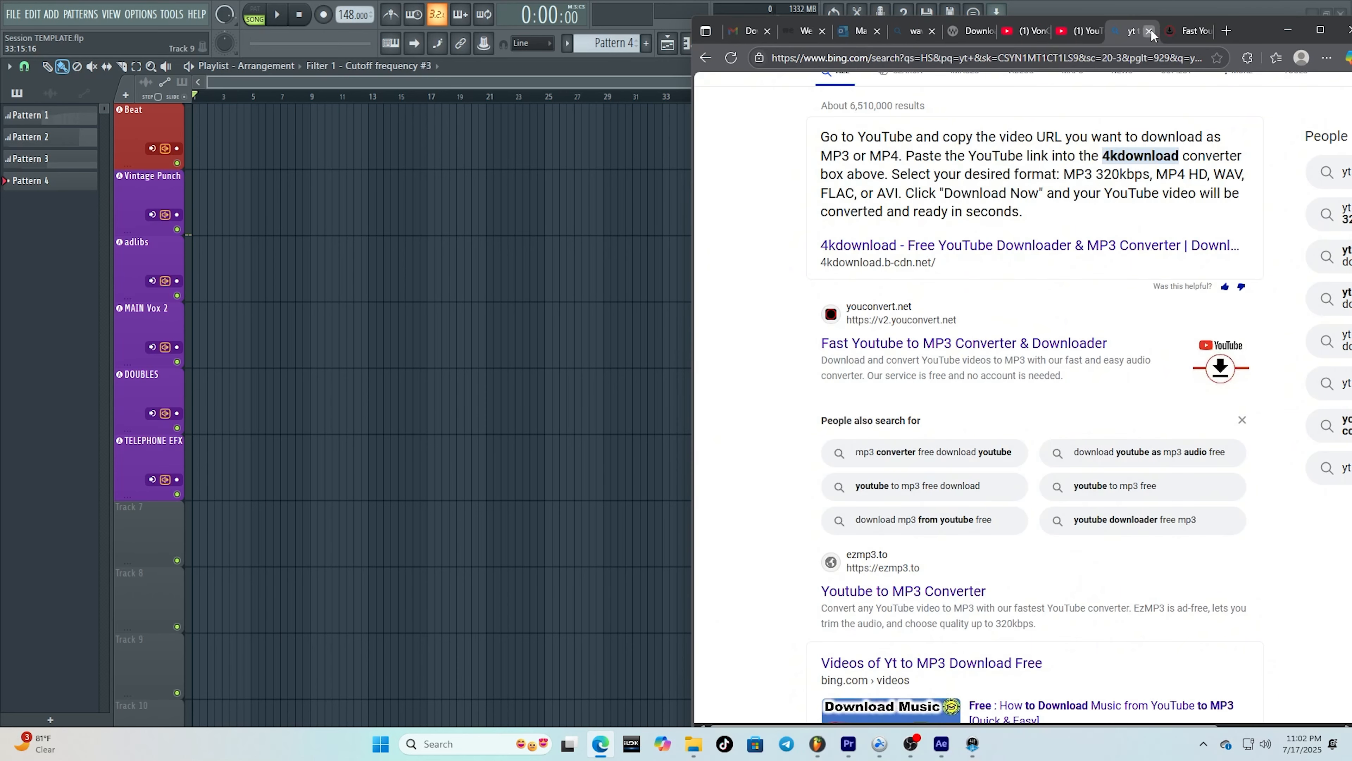
left_click(1150, 31)
- Search YouTube for "l5 type beat" and open the video L5 + Old Gucci Mane + Zaytoven Type Beat "Munyunyun"
left_click(1077, 34)
left_click(982, 89)
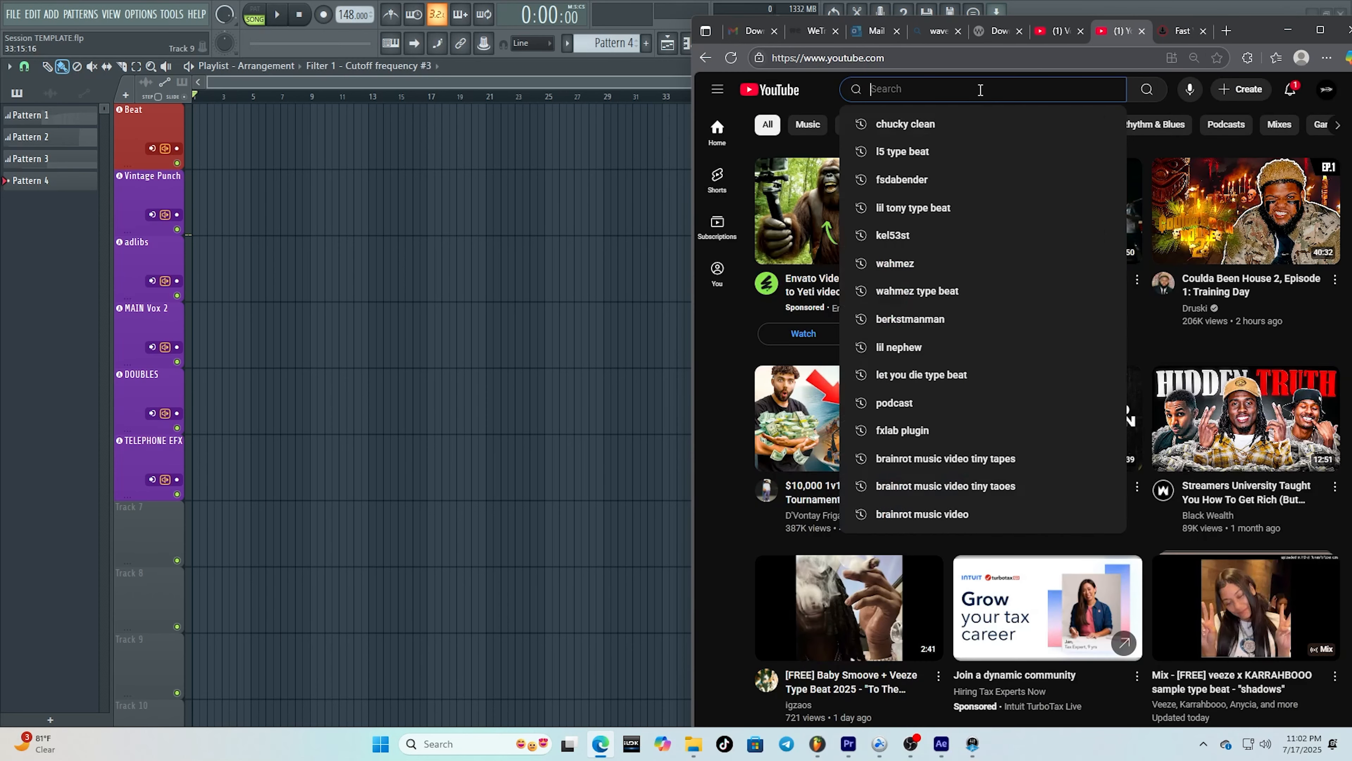
left_click(895, 148)
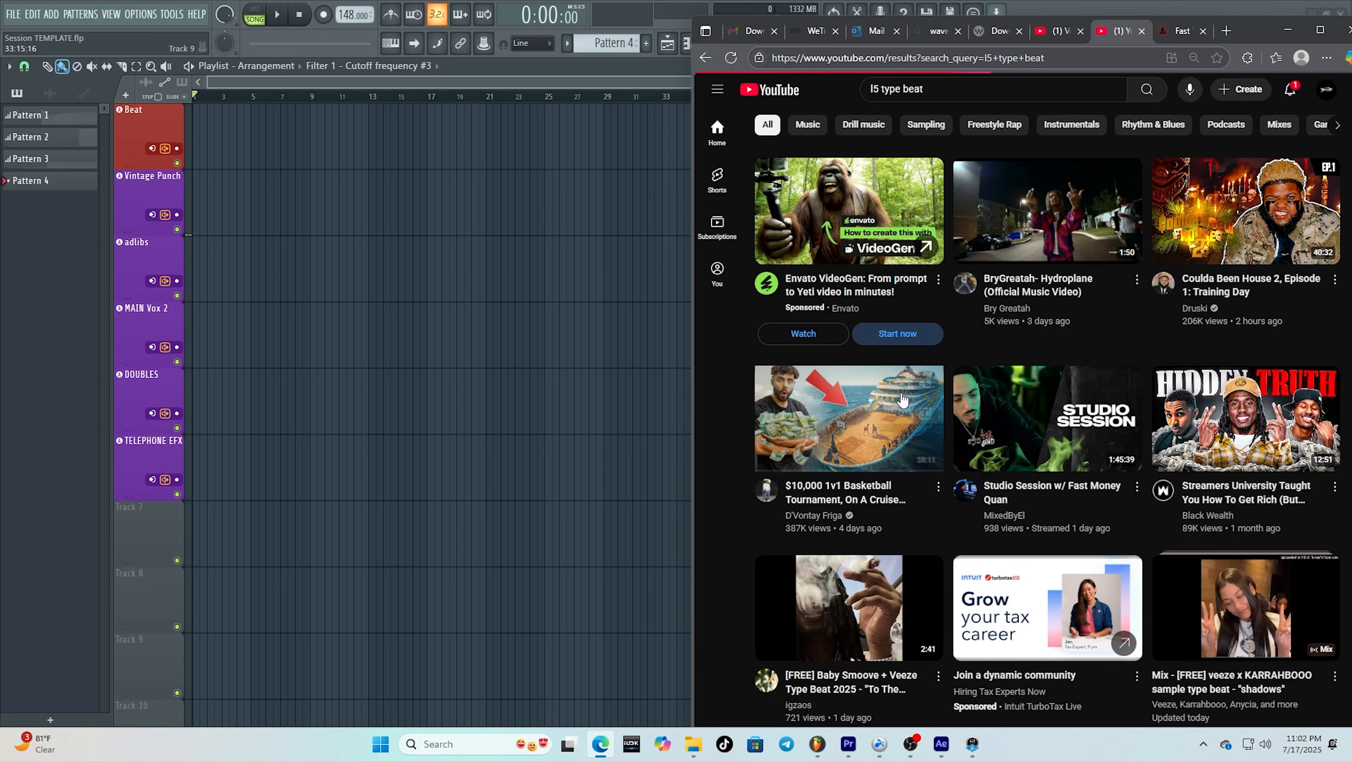
scroll(902, 399, "down", 10)
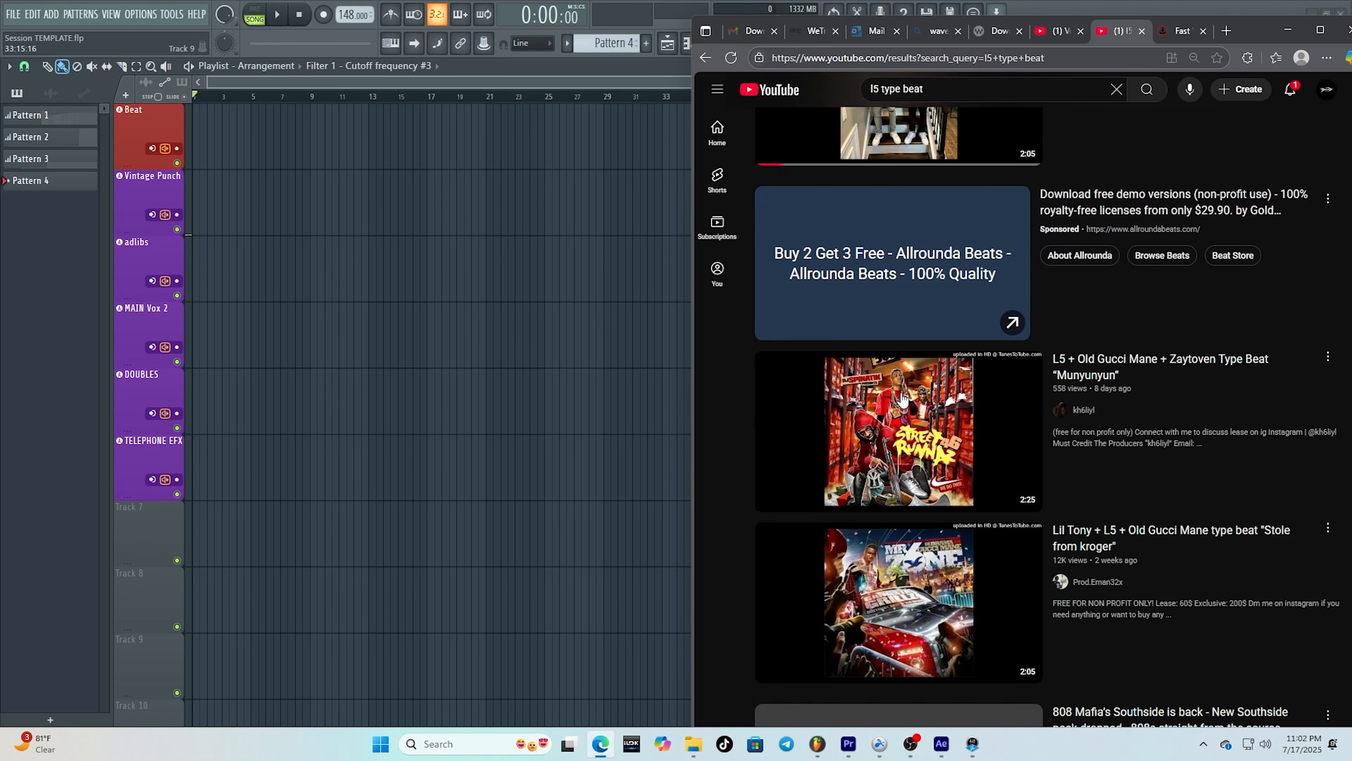
left_click(878, 355)
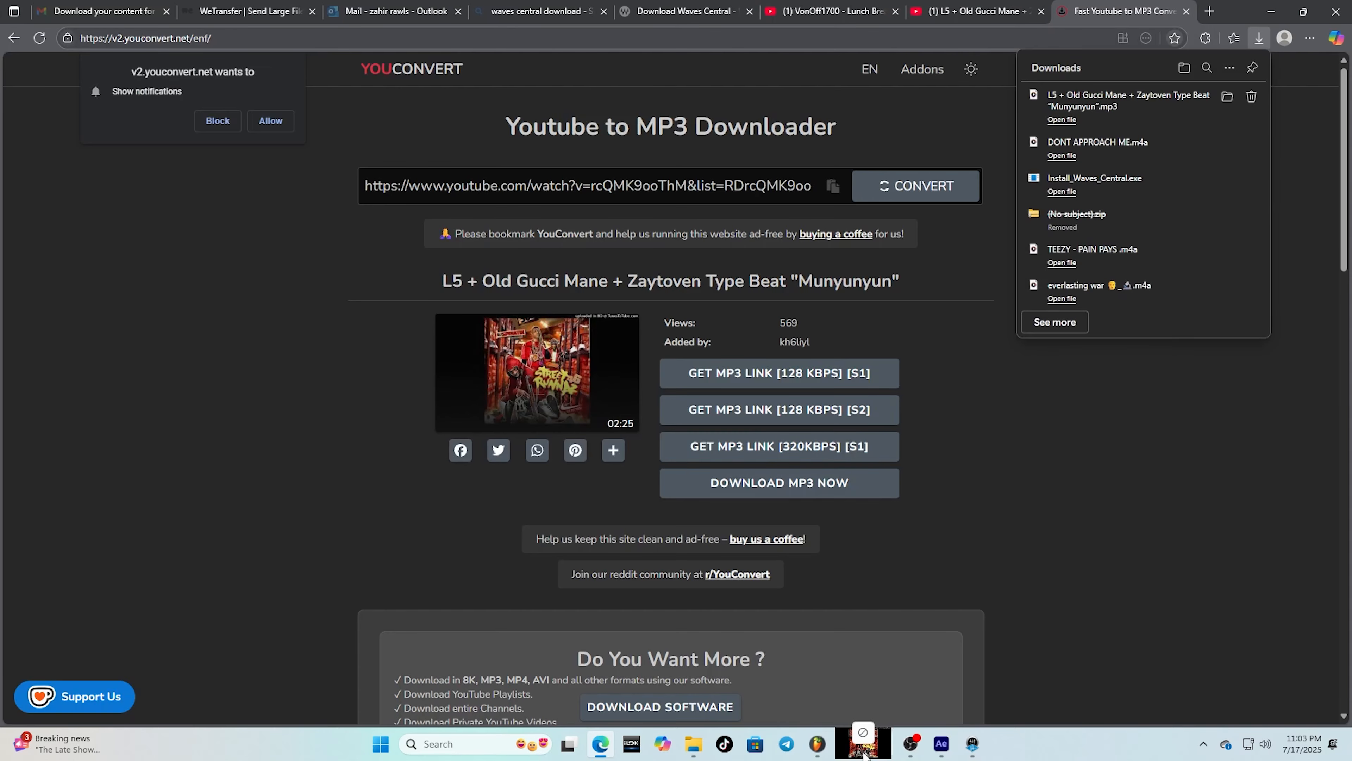
- Switch to FL Studio, place the downloaded "Munyunyun" MP3 at the start of the Beat track and start tempo detection on the clip
left_click(818, 744)
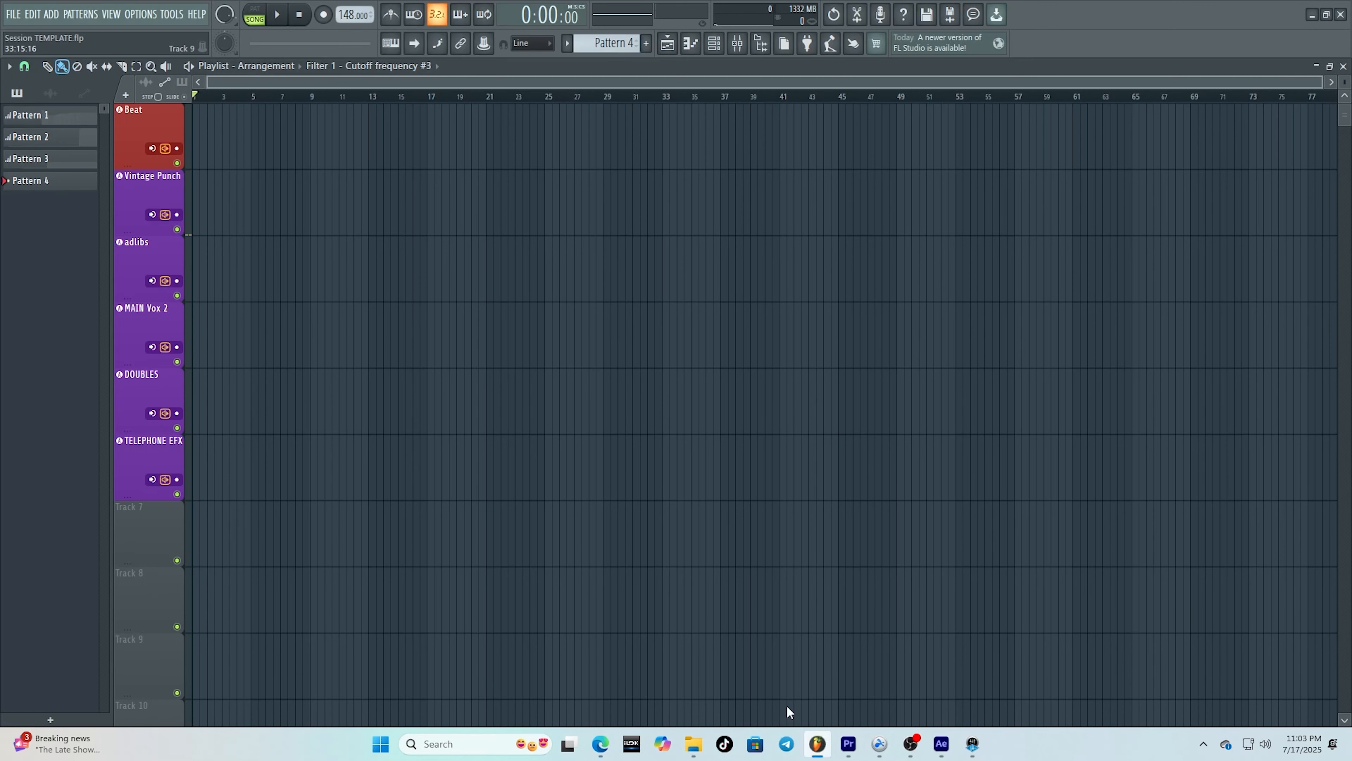
left_click_drag(258, 142, 258, 142)
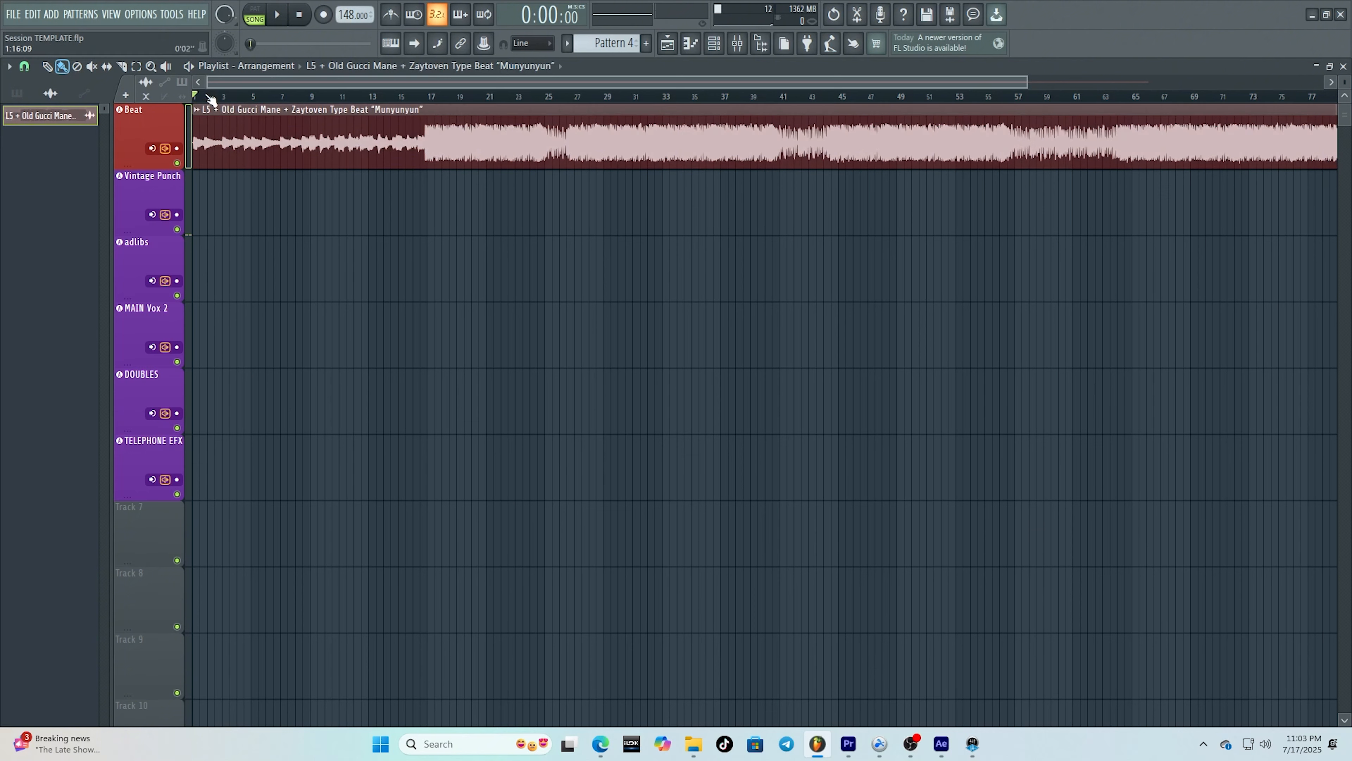
left_click(195, 110)
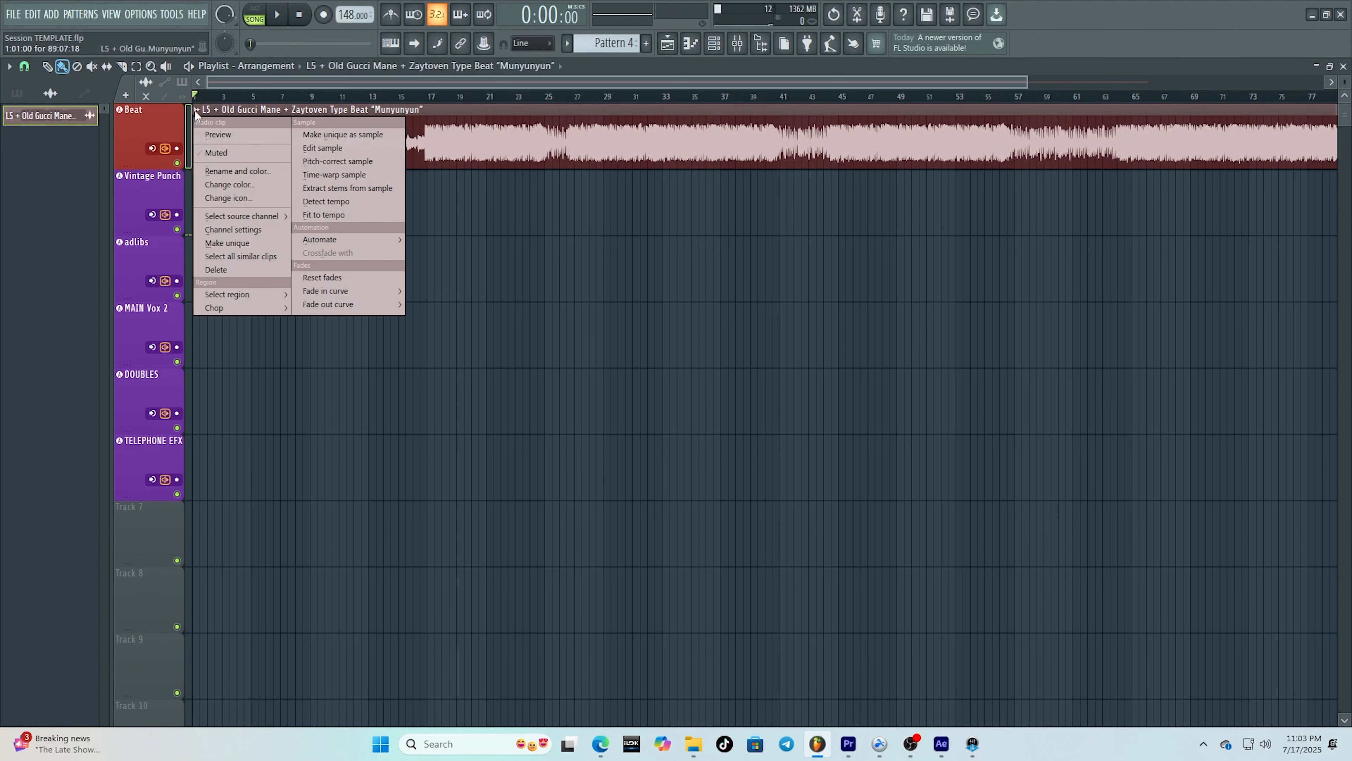
left_click(328, 206)
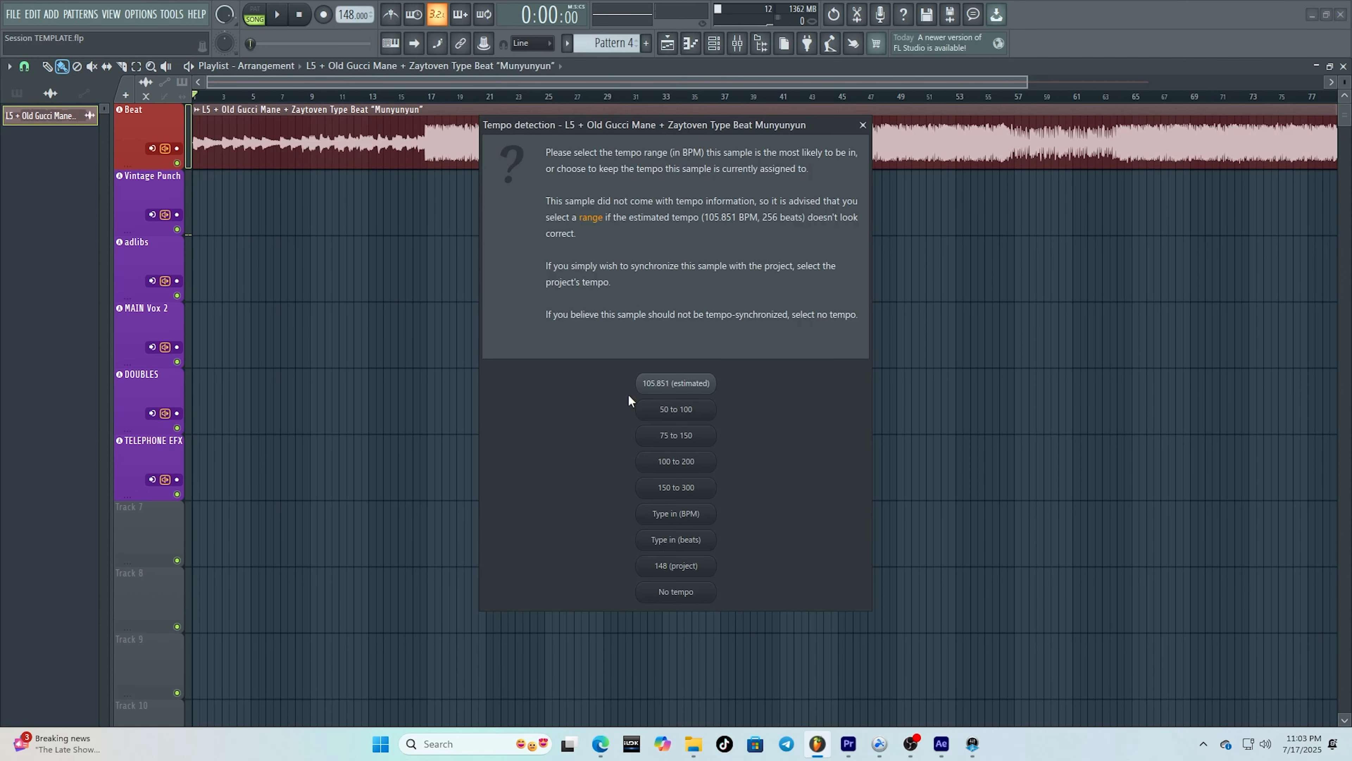